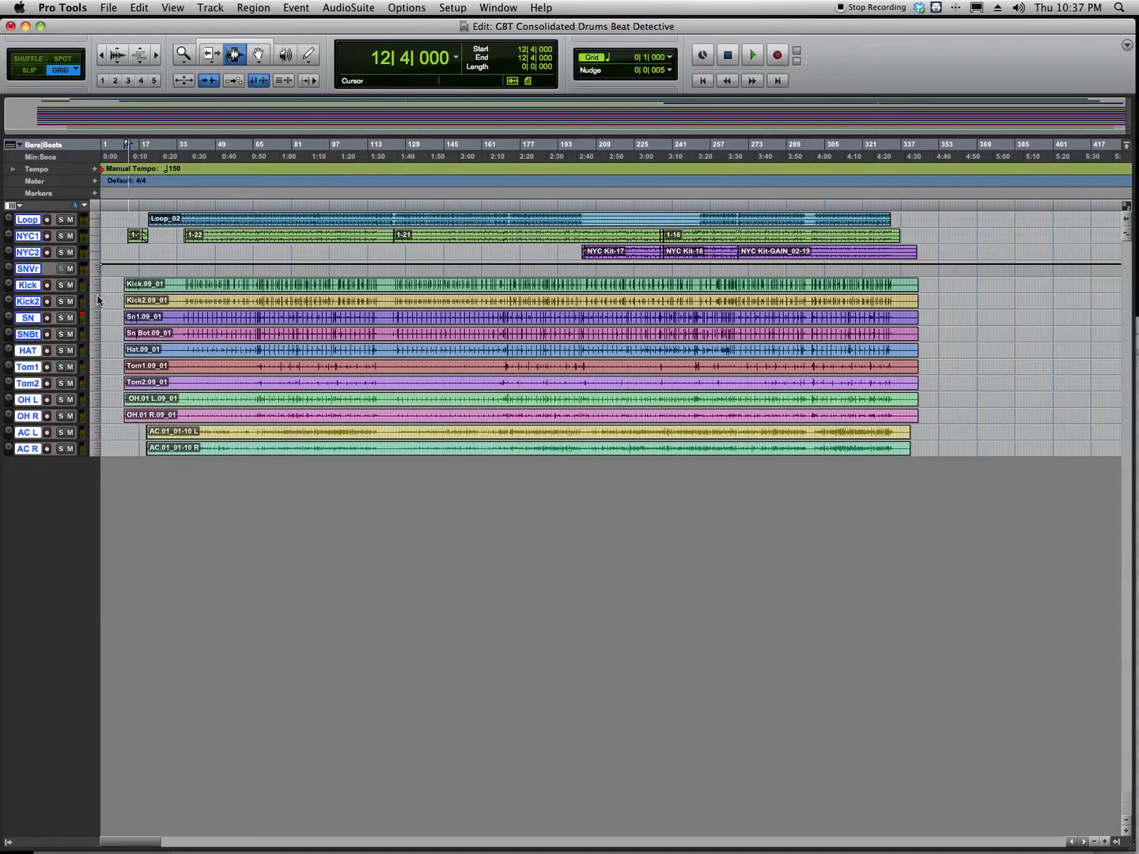
Set all tracks to medium height and leave only the OH R track selected
{"action": "left_click", "coordinate": [96, 301]}
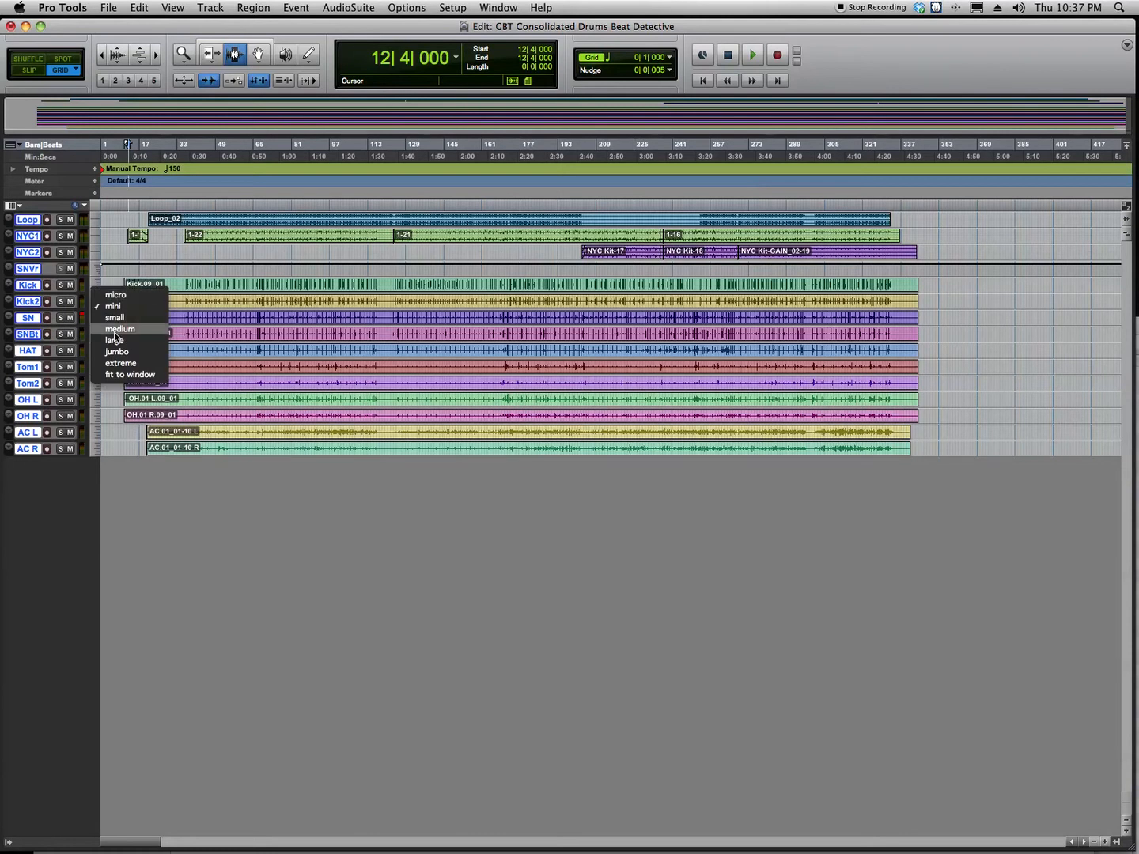
{"action": "left_click", "coordinate": [115, 331]}
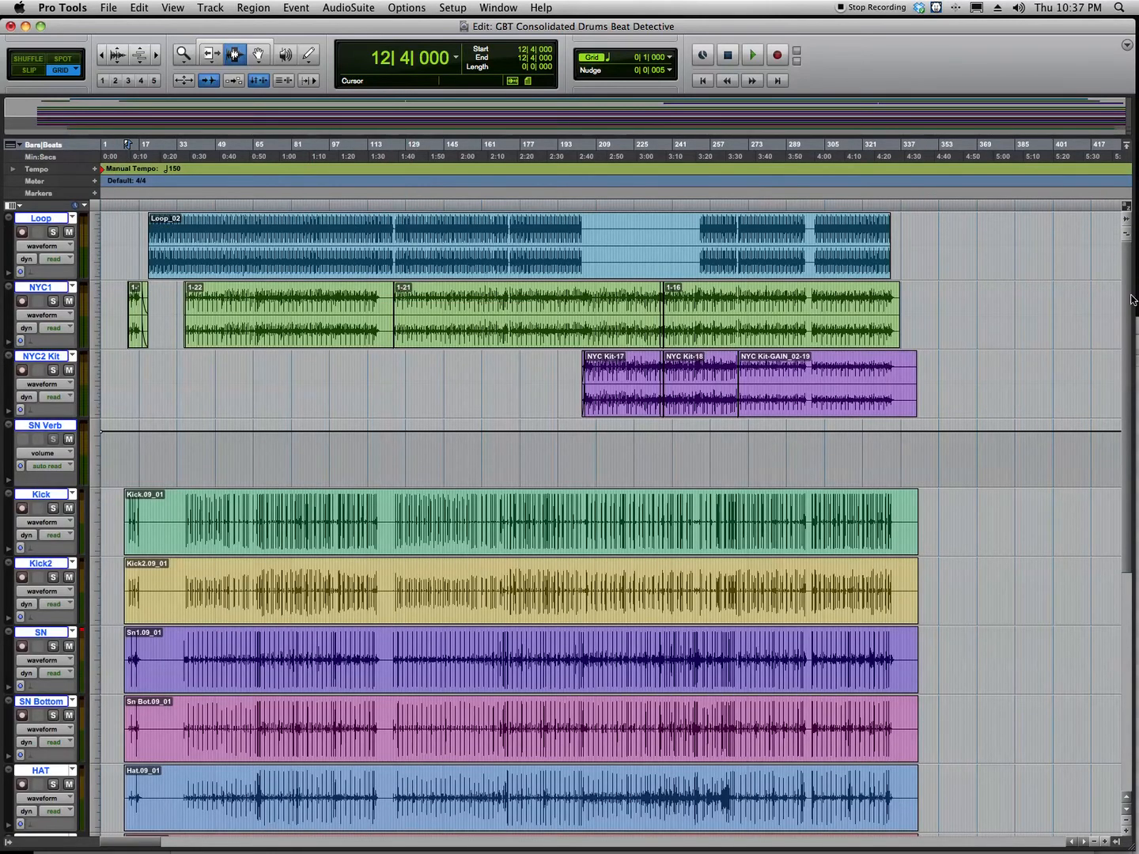
{"action": "left_click_drag", "start_coordinate": [1131, 301], "coordinate": [1094, 278]}
{"action": "left_click", "coordinate": [46, 357], "text": "alt"}
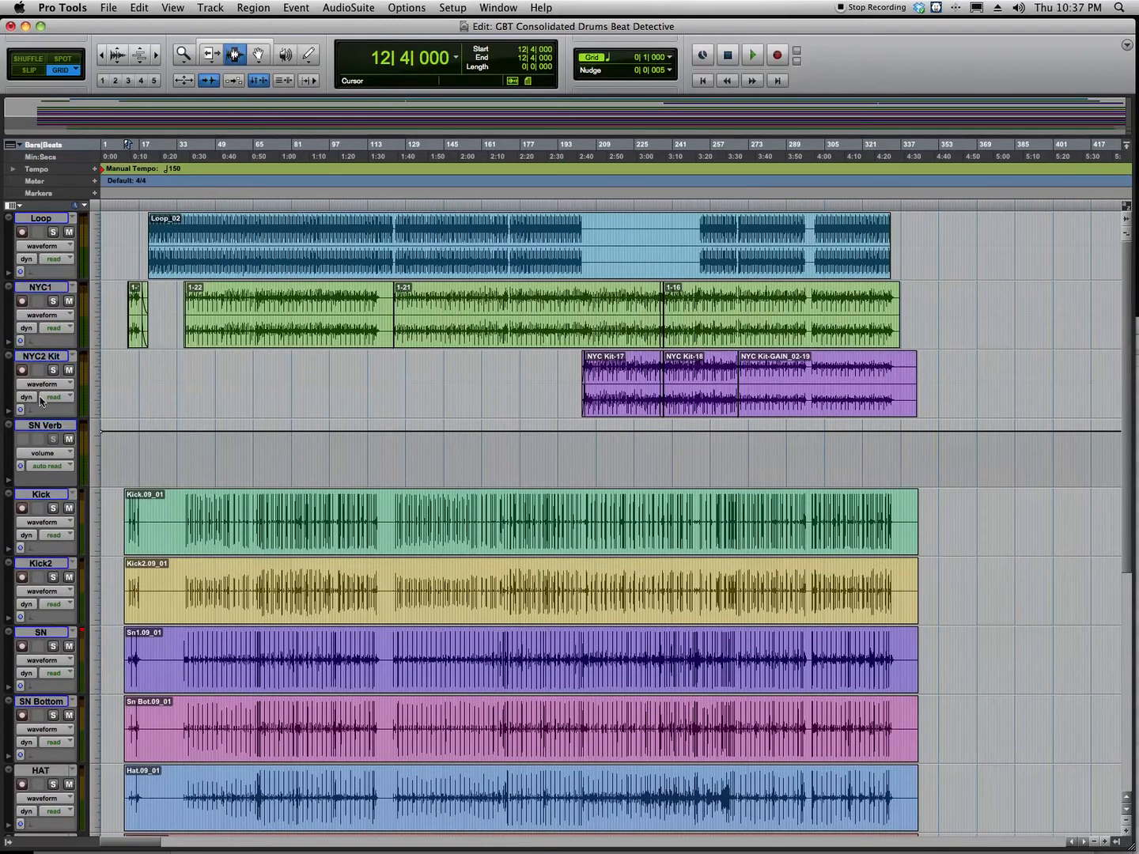
{"action": "scroll", "coordinate": [198, 474], "scroll_direction": "down", "scroll_amount": 10}
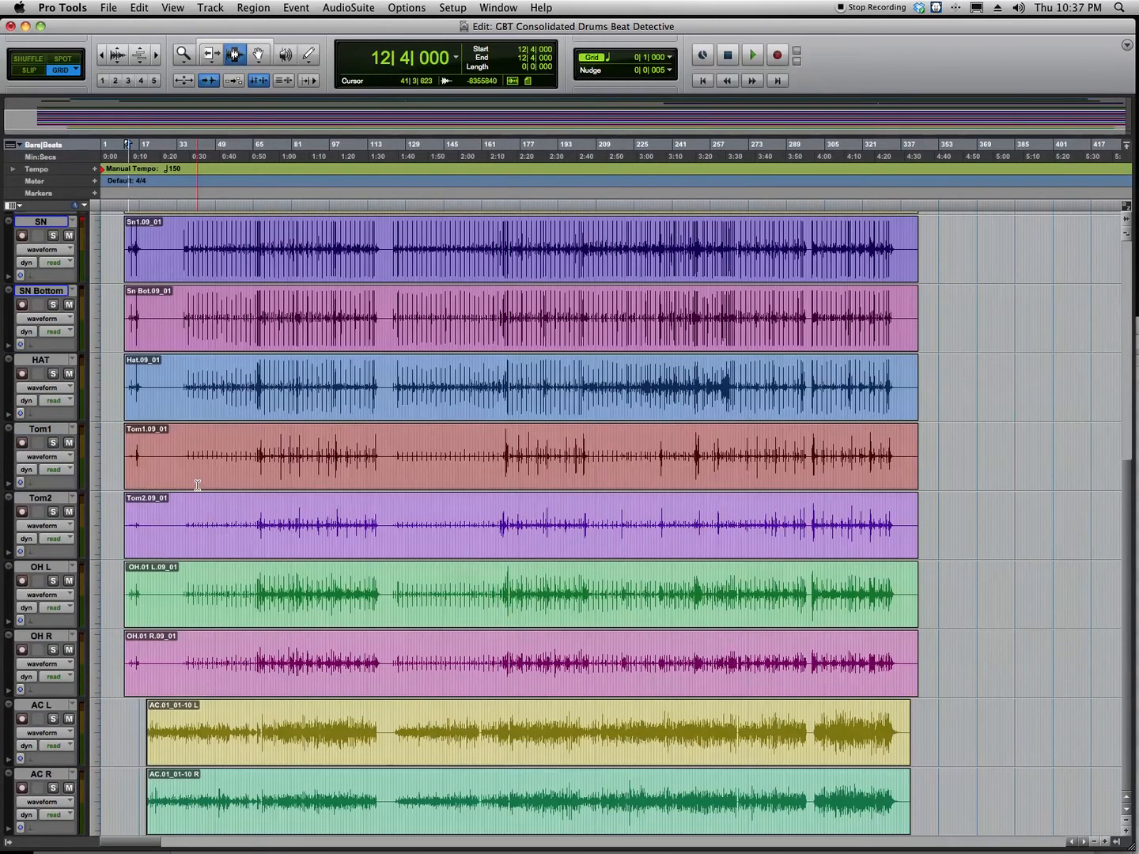
{"action": "left_click", "coordinate": [42, 637], "text": "super"}
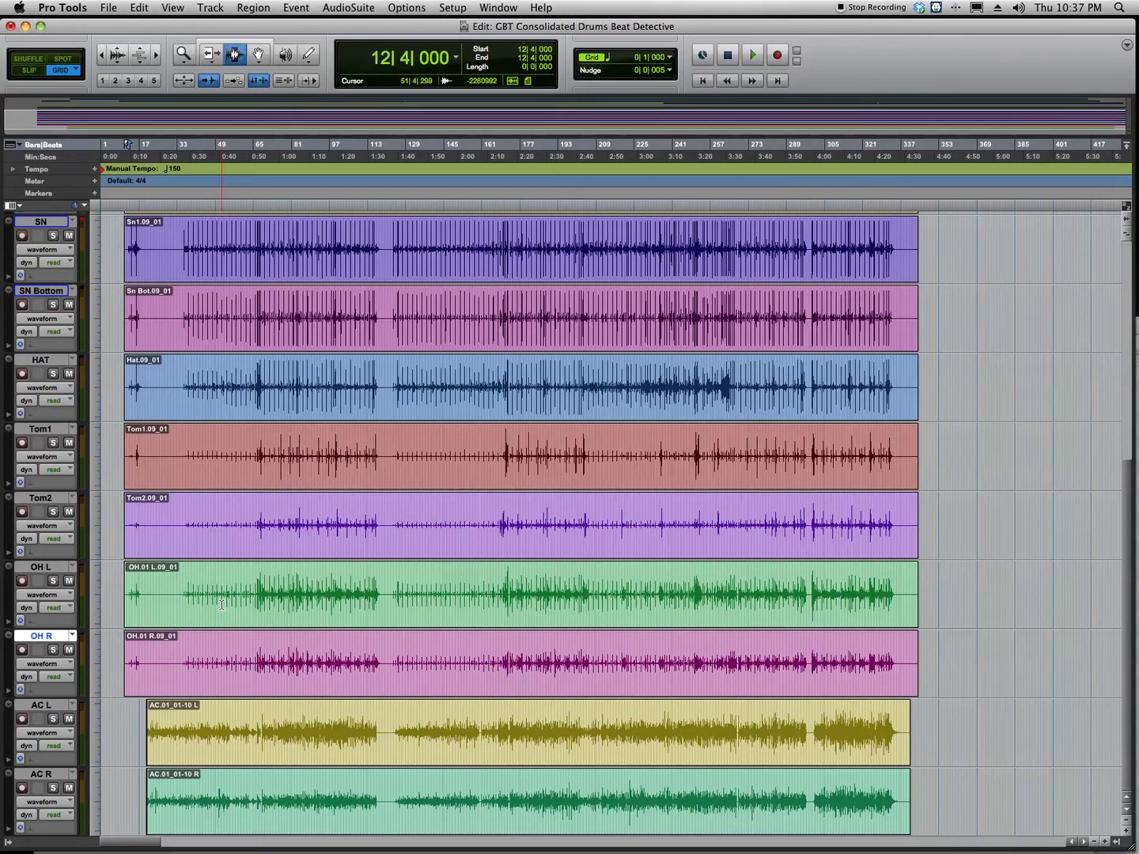
Place the edit cursor at bar 36 on the Kick track and play the session from there
{"action": "scroll", "coordinate": [221, 604], "scroll_direction": "up", "scroll_amount": 7}
{"action": "left_click", "coordinate": [184, 388]}
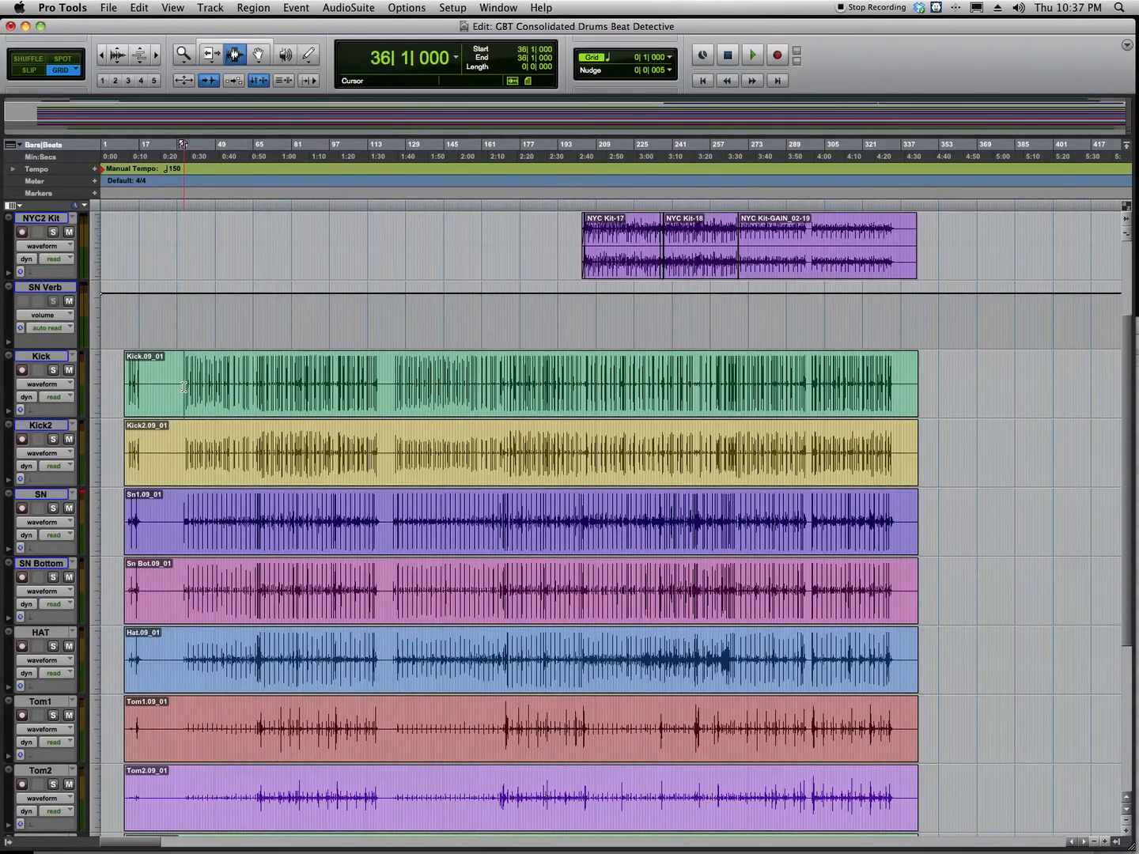
{"action": "left_click", "coordinate": [161, 54]}
{"action": "left_click", "coordinate": [160, 53]}
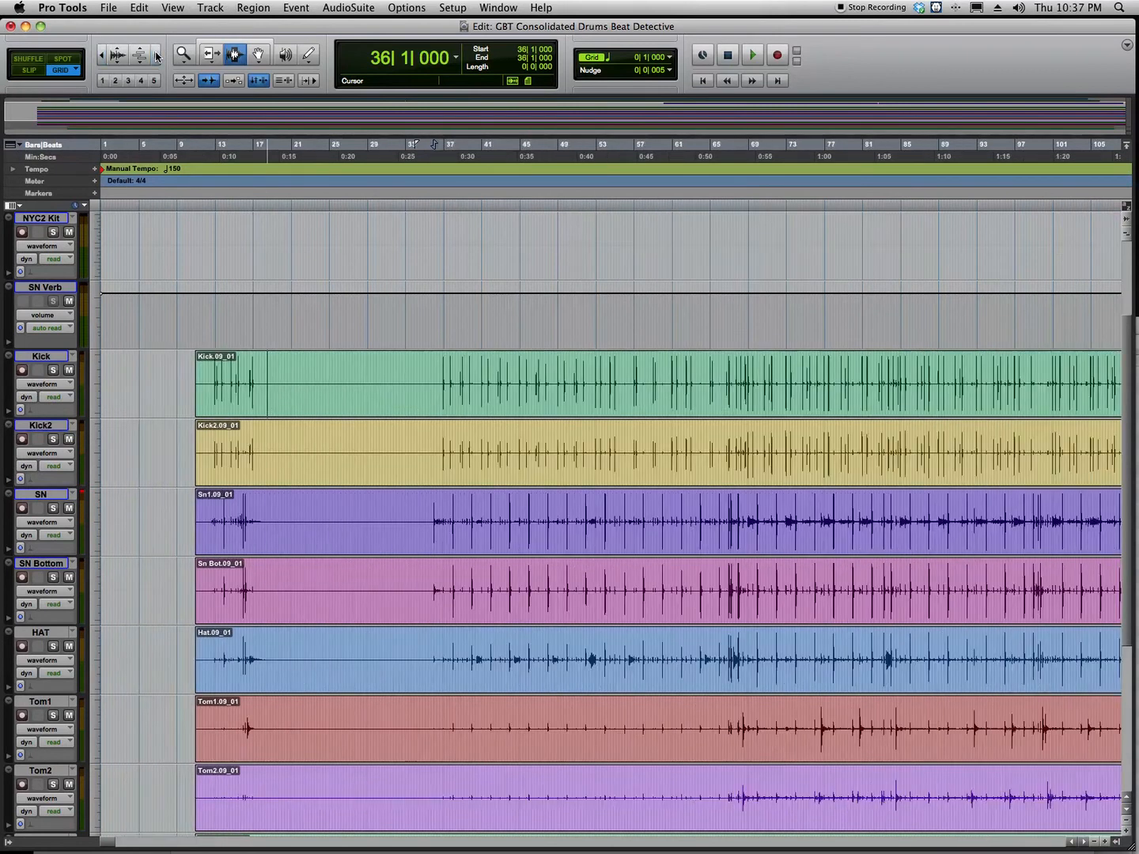
{"action": "left_click", "coordinate": [160, 53]}
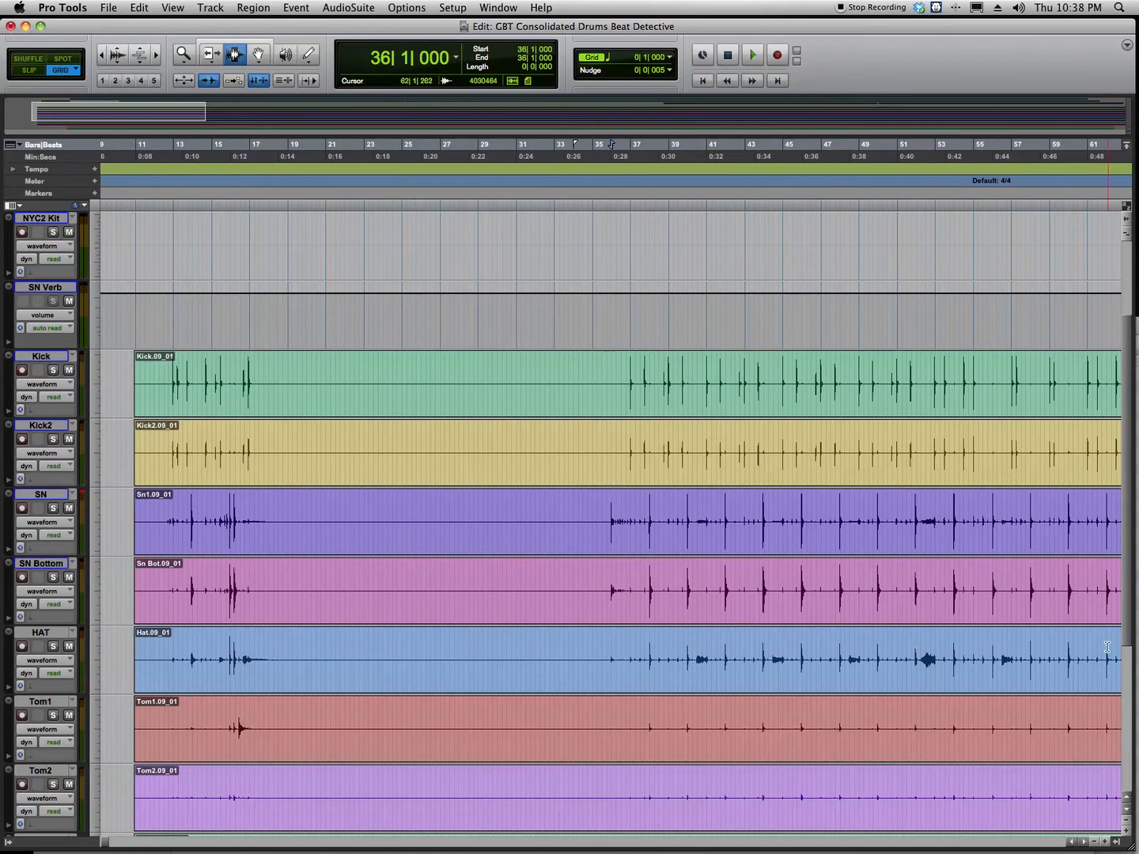
{"action": "left_click", "coordinate": [1084, 841]}
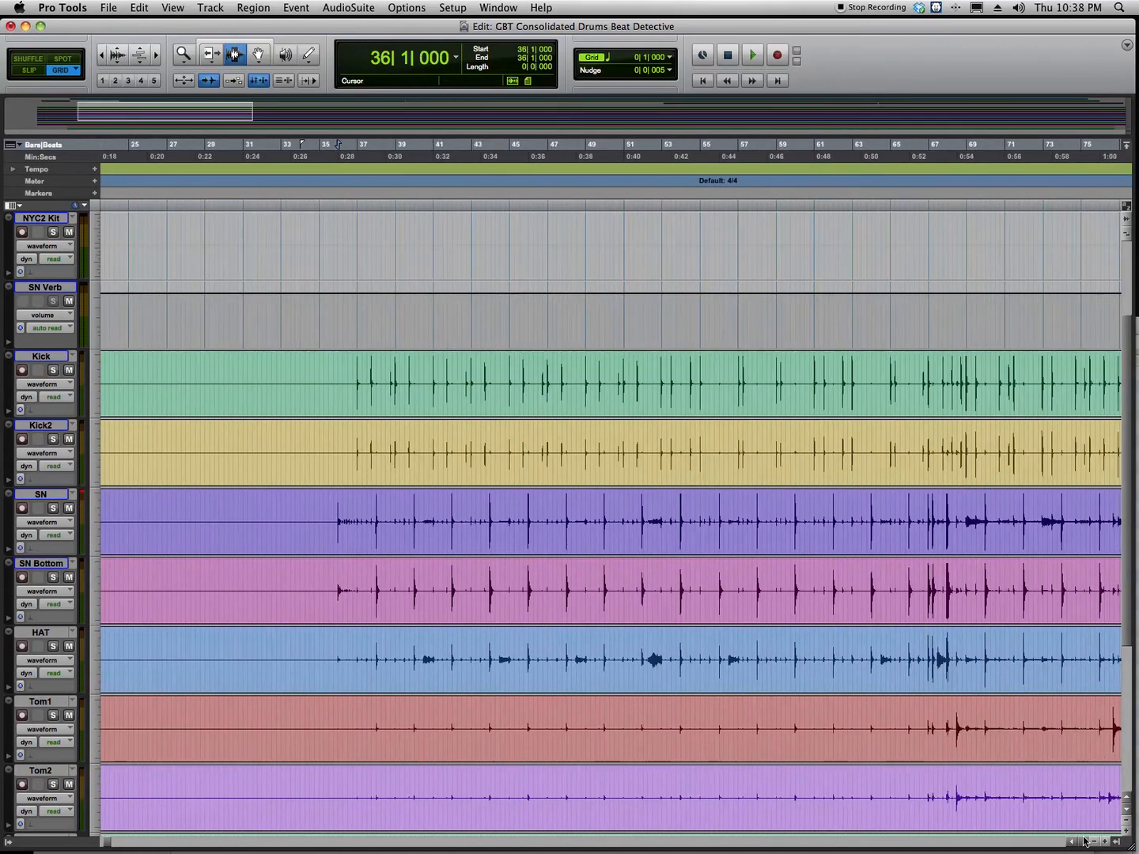
{"action": "key", "text": "space"}
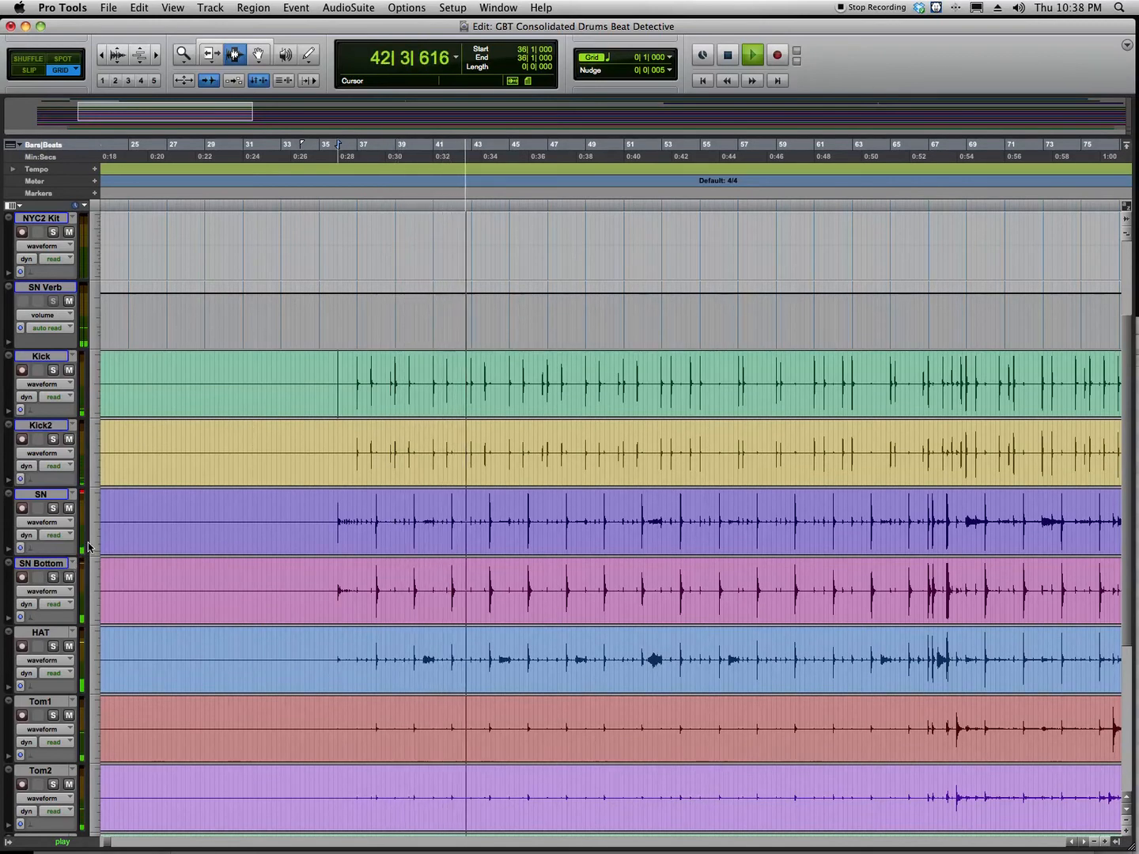
Solo the nine drum tracks from Kick through OH R in the mixer, return to the edit window and stop playback
{"action": "key", "text": "super+equal"}
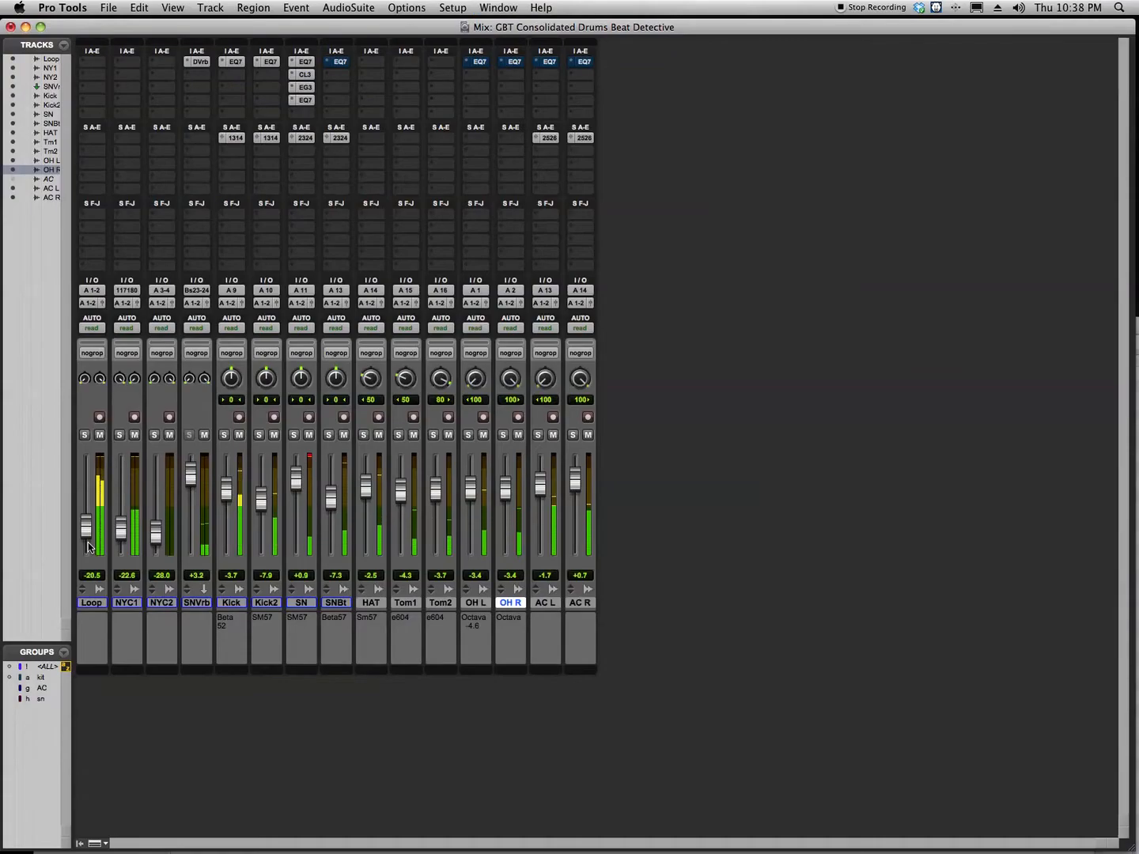
{"action": "left_click", "coordinate": [224, 435]}
{"action": "left_click", "coordinate": [261, 435]}
{"action": "left_click", "coordinate": [296, 435]}
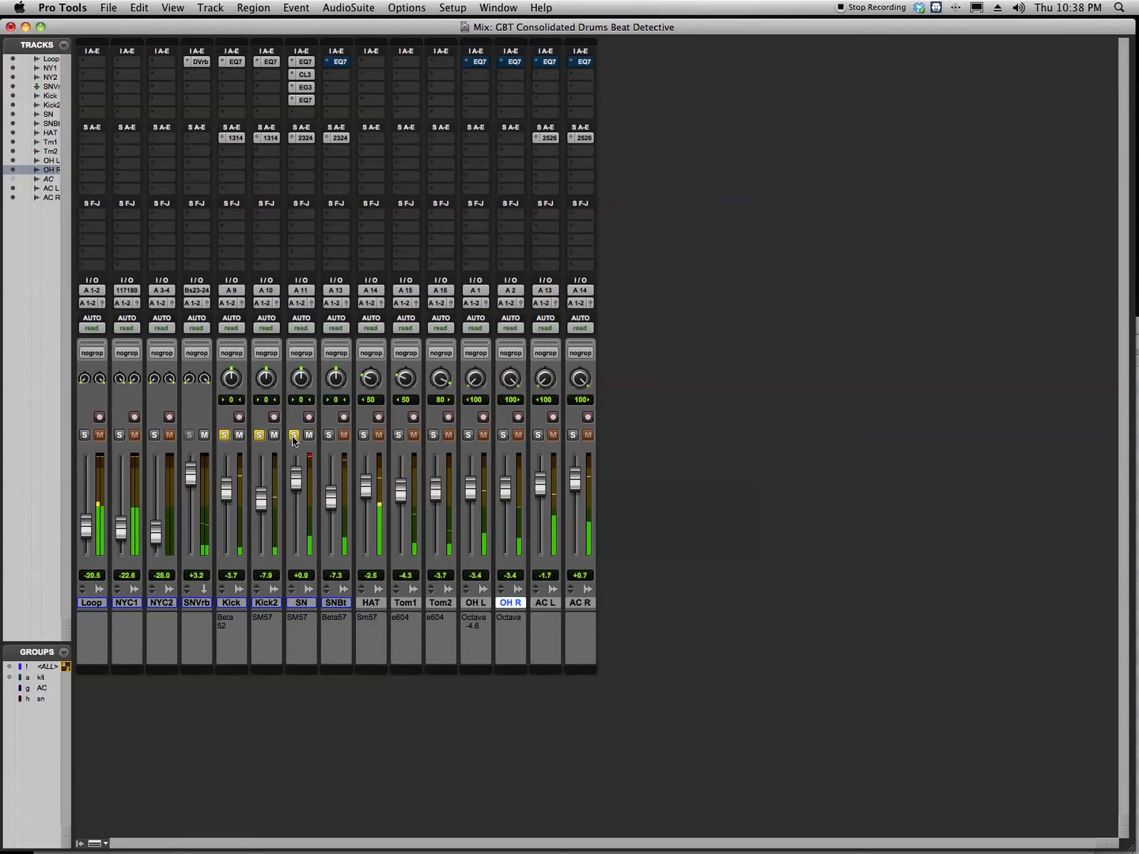
{"action": "left_click", "coordinate": [328, 435]}
{"action": "left_click", "coordinate": [363, 436]}
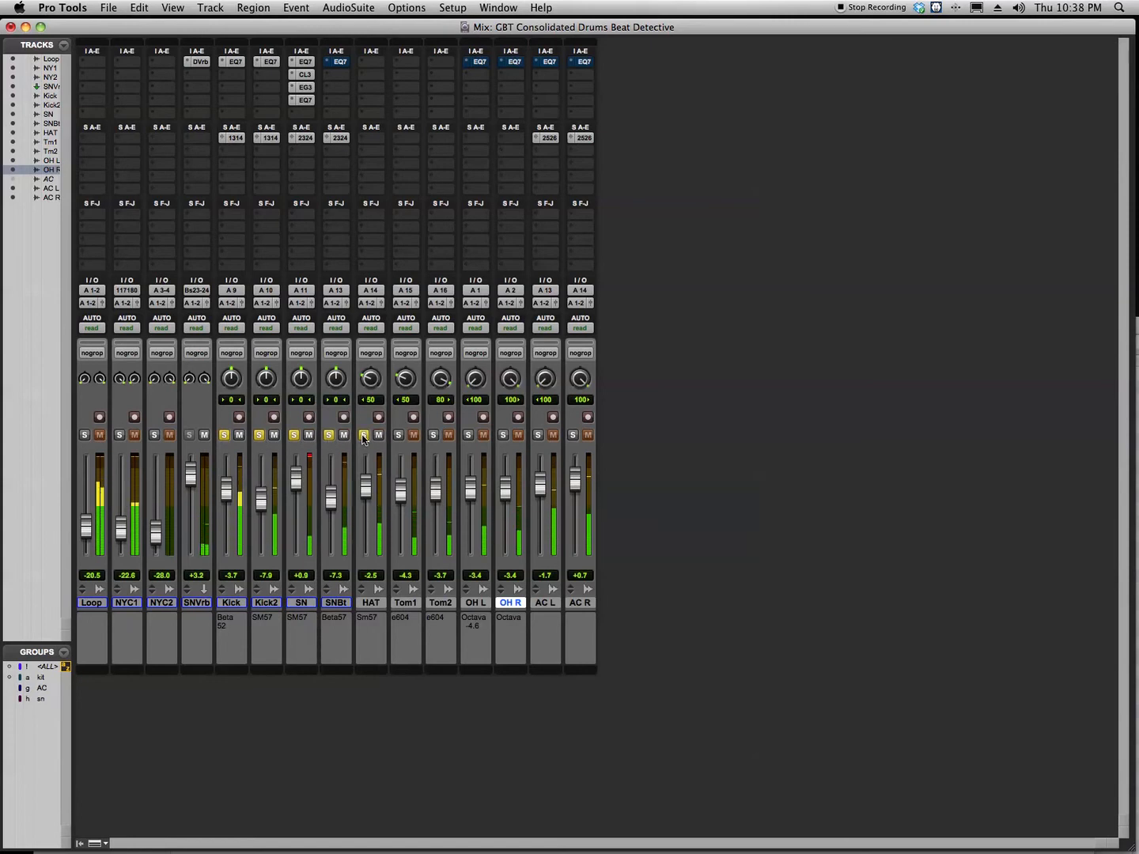
{"action": "left_click", "coordinate": [399, 435]}
{"action": "left_click", "coordinate": [434, 435]}
{"action": "left_click", "coordinate": [469, 435]}
{"action": "left_click", "coordinate": [504, 436]}
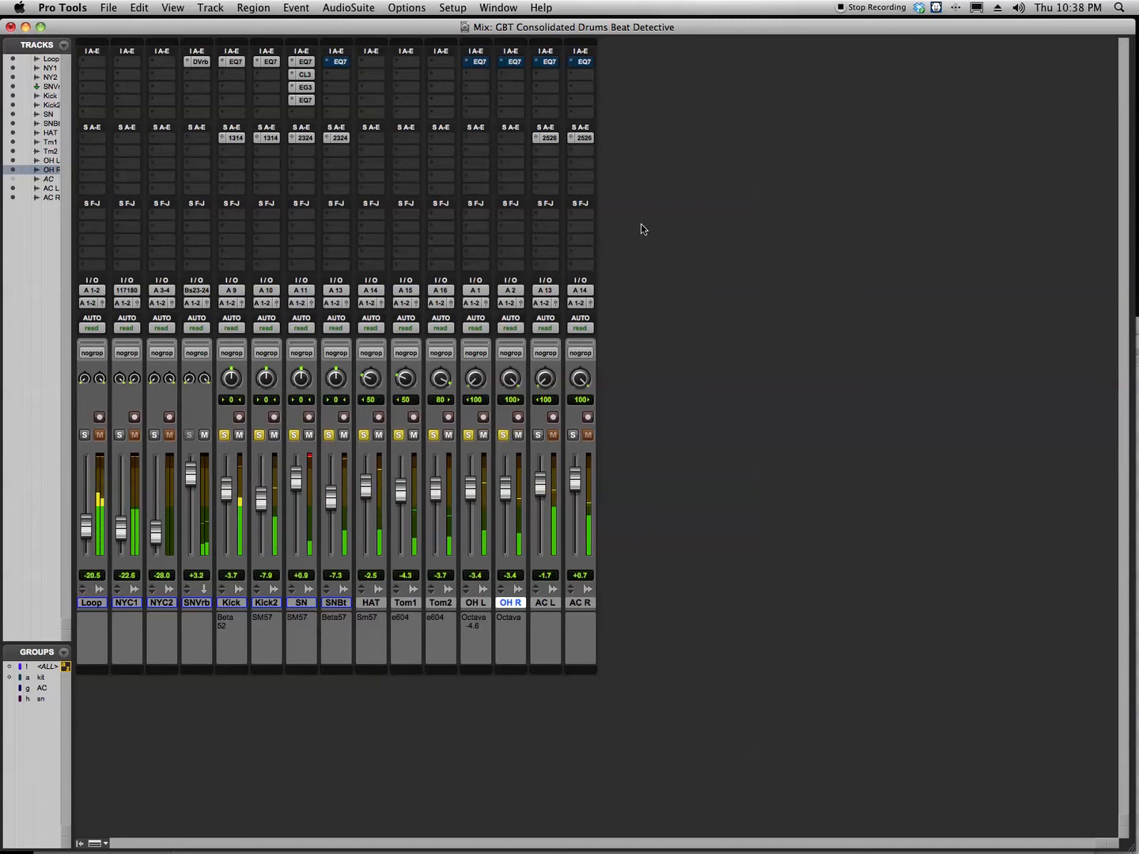
{"action": "key", "text": "super+equal"}
{"action": "key", "text": "space"}
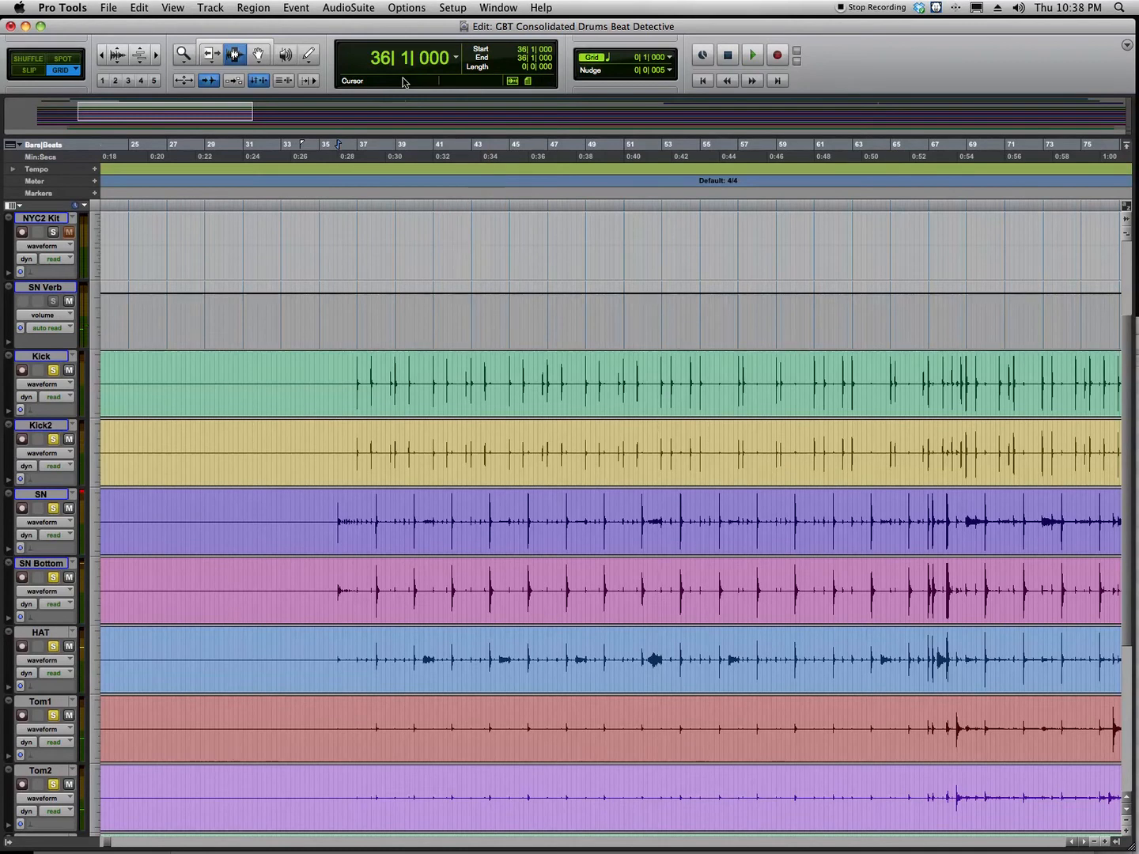
Open Beat Detective and move its window above the Kick track
{"action": "left_click", "coordinate": [282, 7]}
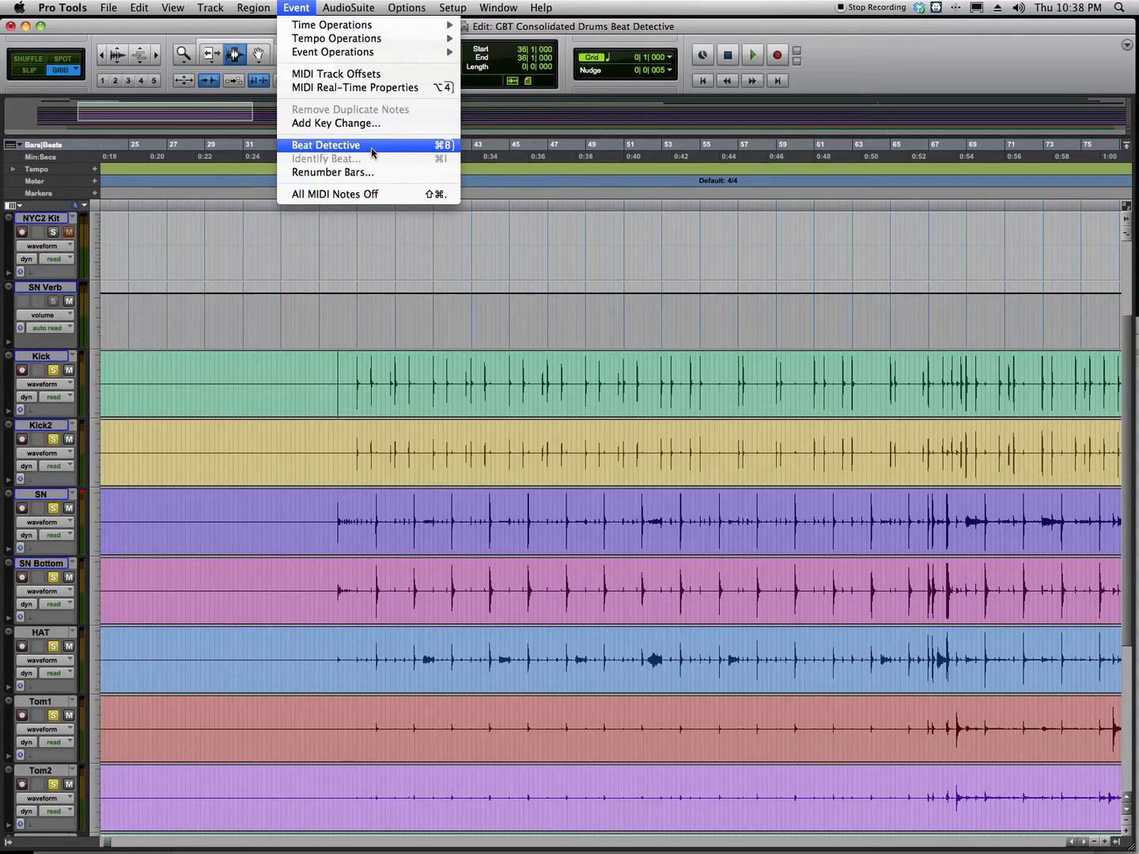
{"action": "left_click", "coordinate": [372, 150]}
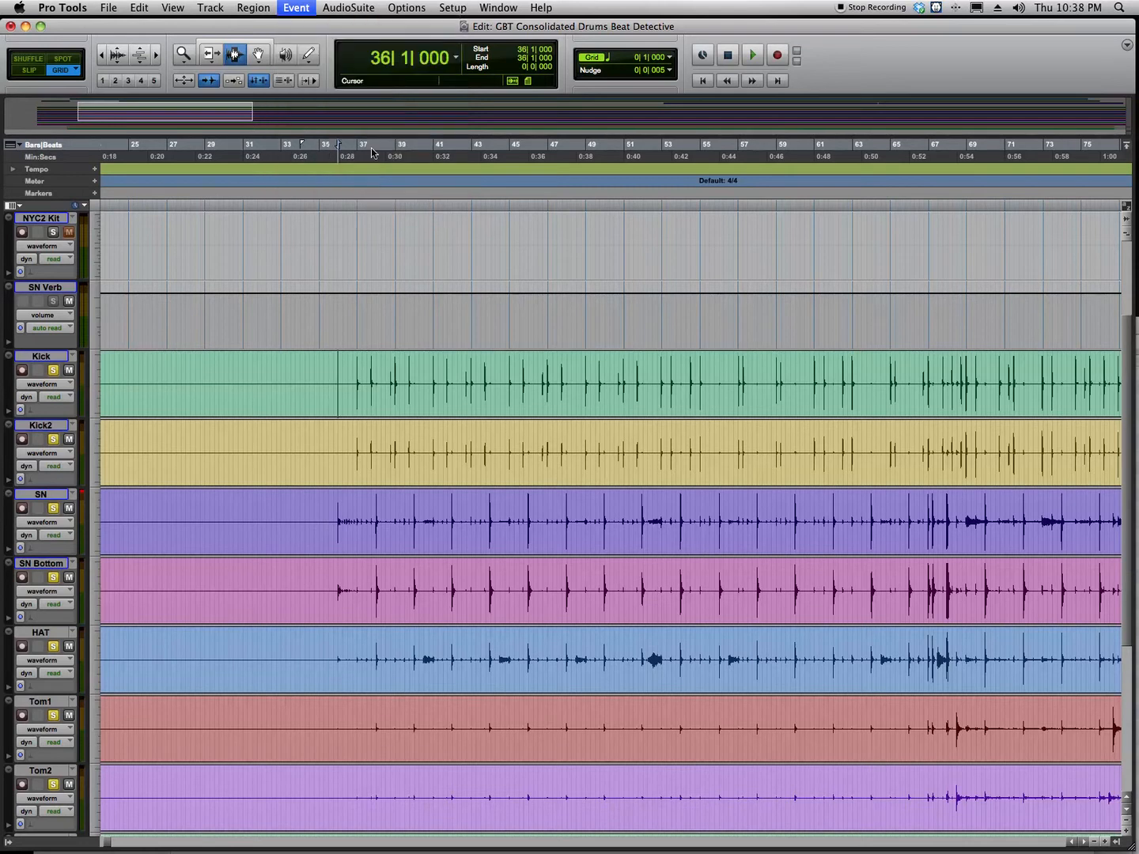
{"action": "left_click_drag", "start_coordinate": [320, 353], "coordinate": [566, 163]}
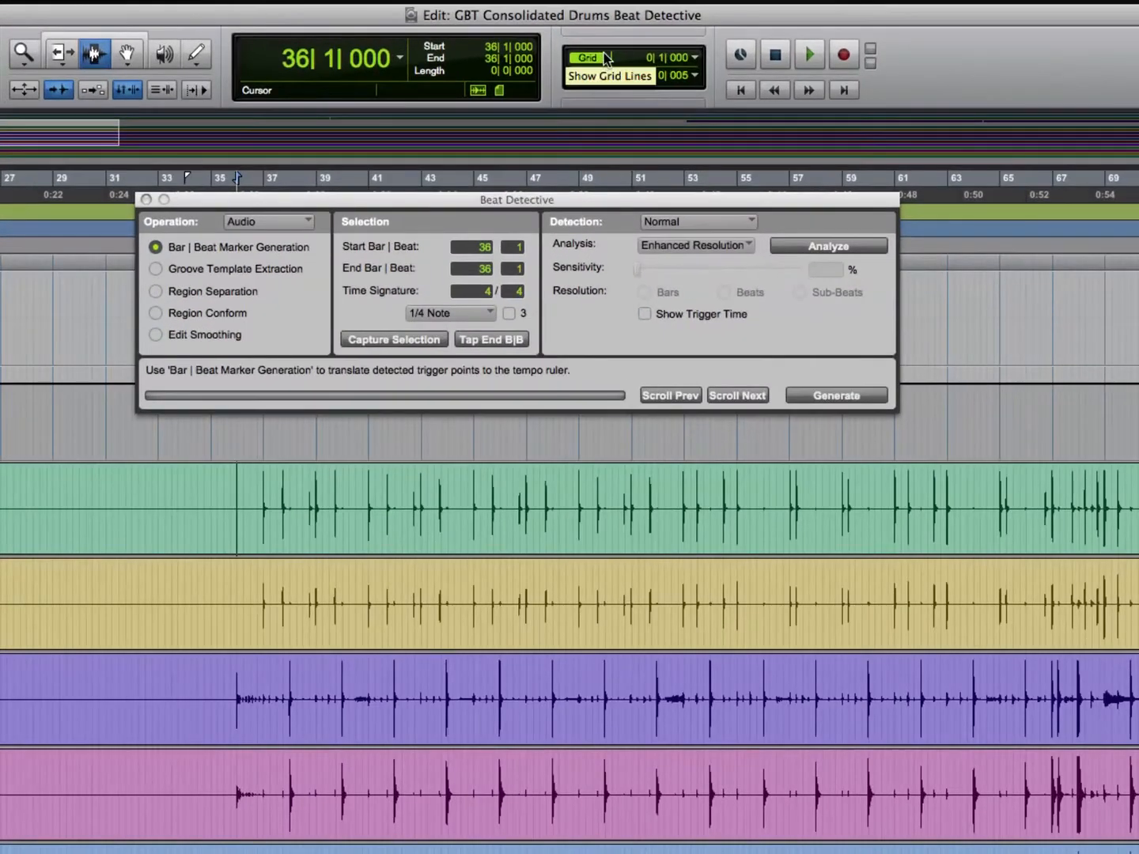
Set the grid value to 1 bar
{"action": "left_click", "coordinate": [630, 58]}
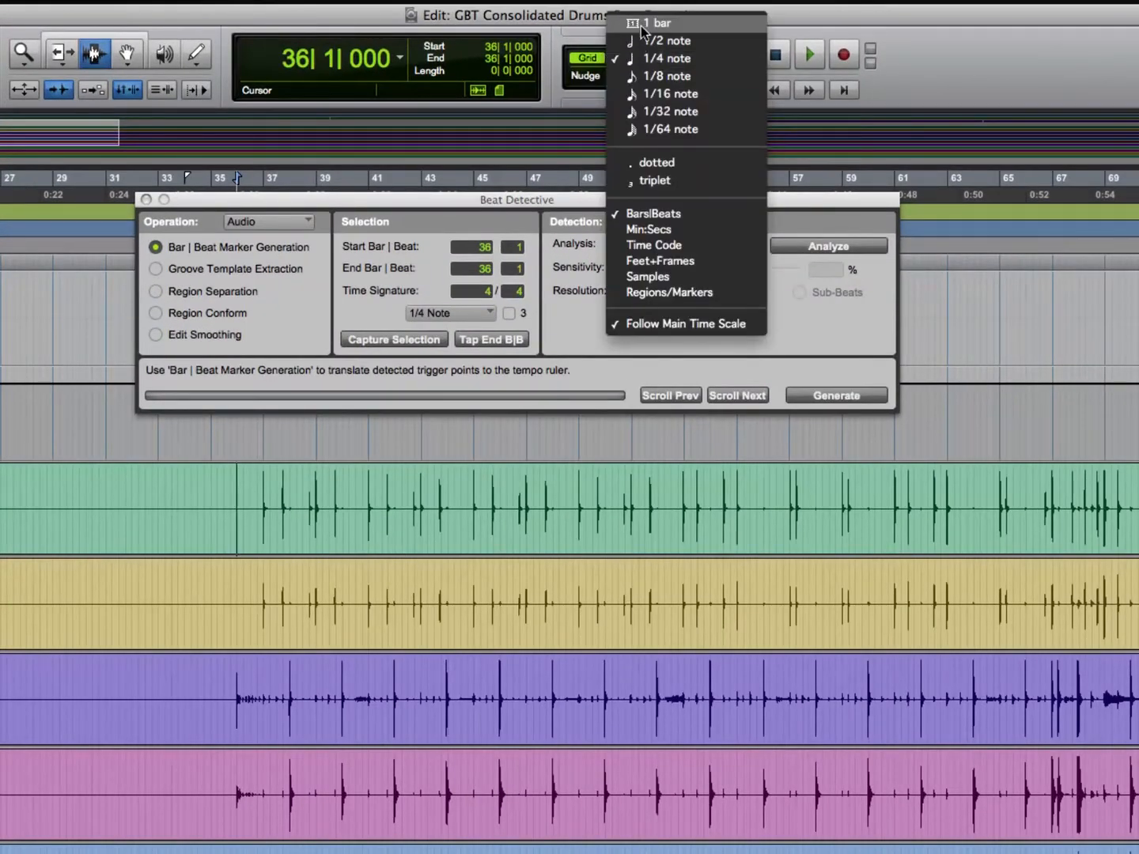
{"action": "left_click", "coordinate": [566, 13]}
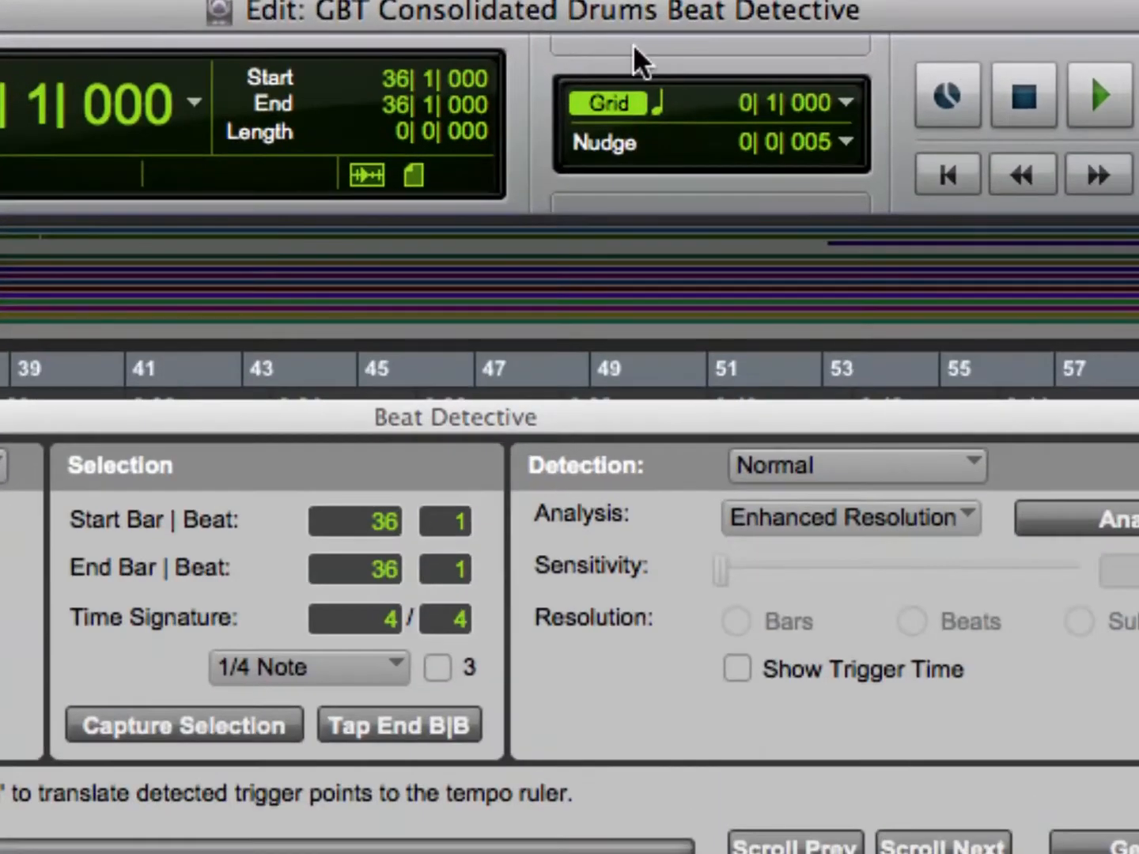
{"action": "left_click", "coordinate": [657, 104]}
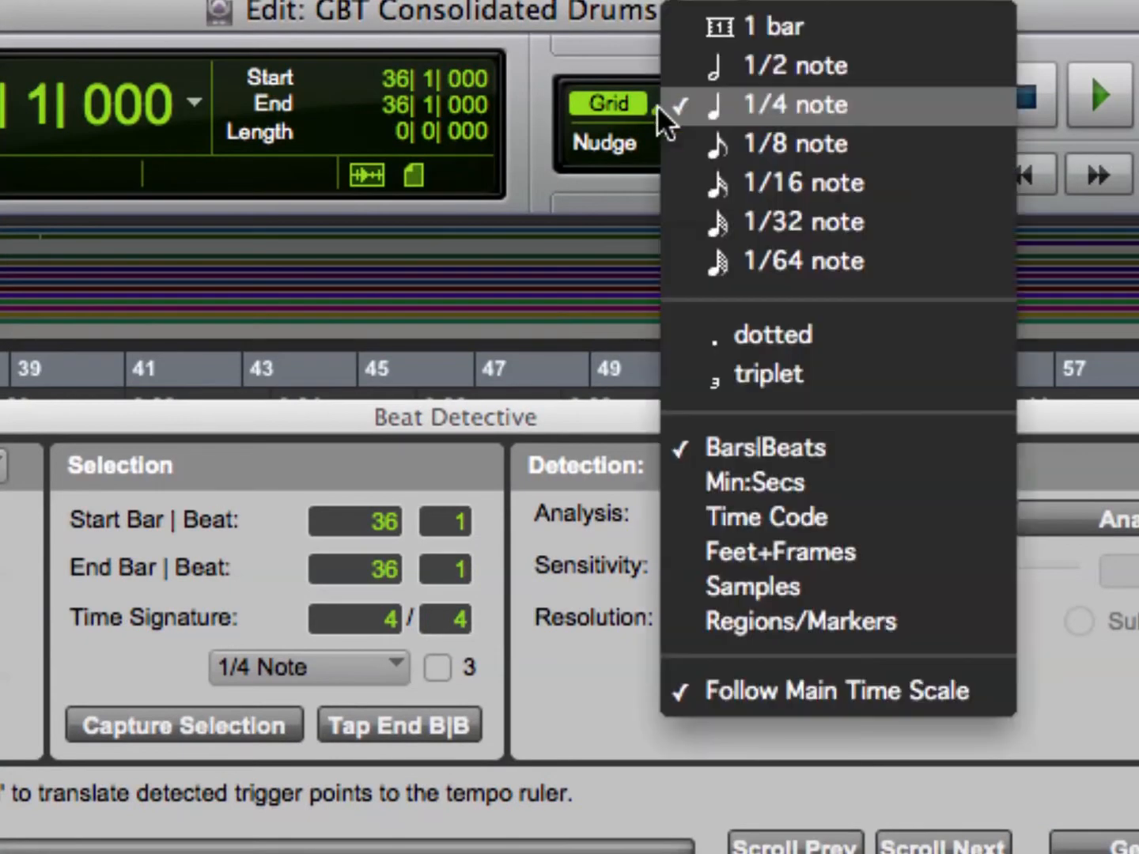
{"action": "left_click", "coordinate": [694, 29]}
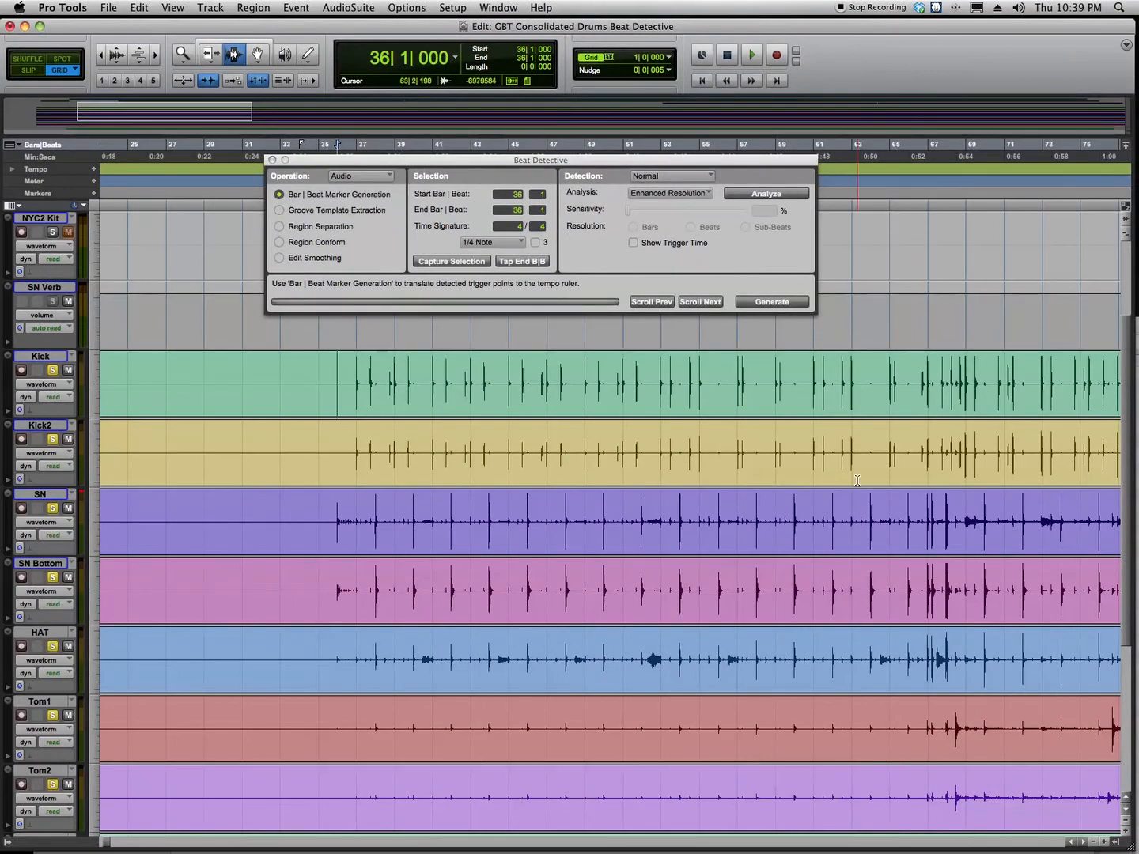
Select the drum tracks from Kick through OH R from bar 35 to the end of their regions
{"action": "left_click", "coordinate": [1082, 843]}
{"action": "left_click_drag", "start_coordinate": [1082, 843], "coordinate": [1072, 845]}
{"action": "left_click", "coordinate": [1072, 843]}
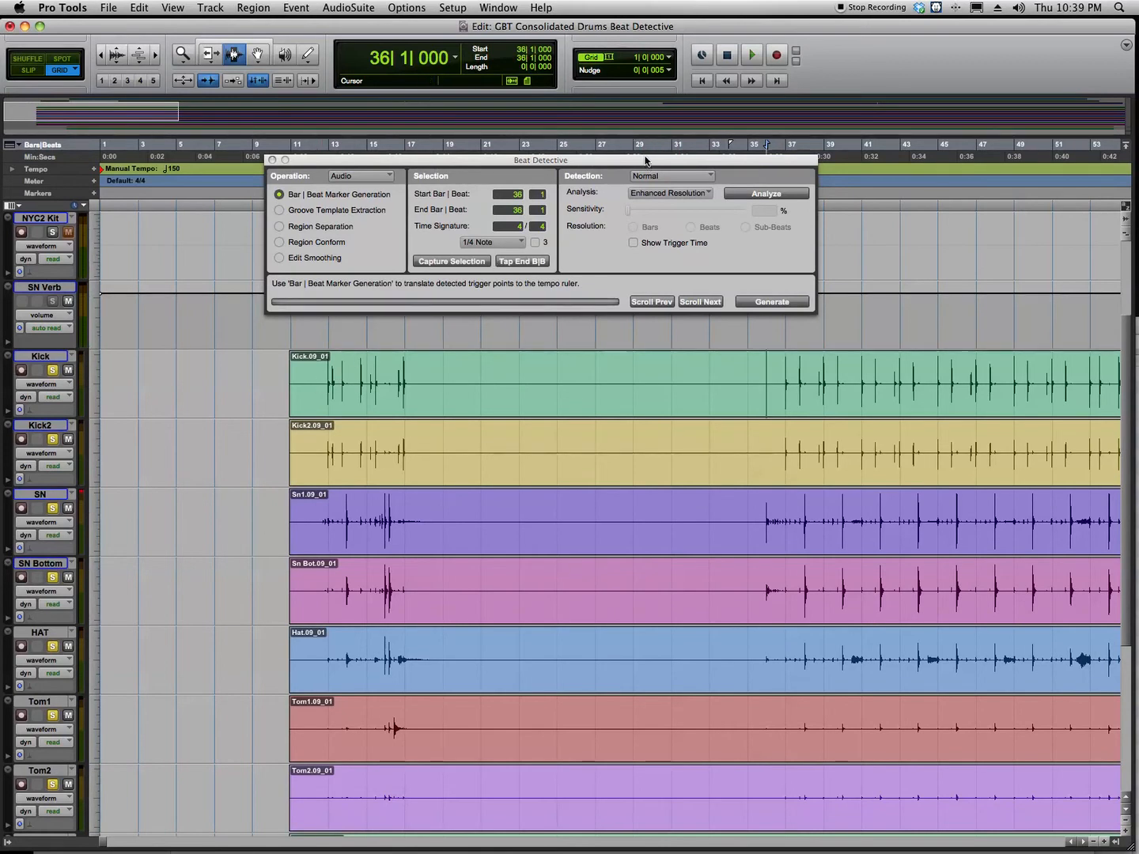
{"action": "left_click", "coordinate": [743, 374]}
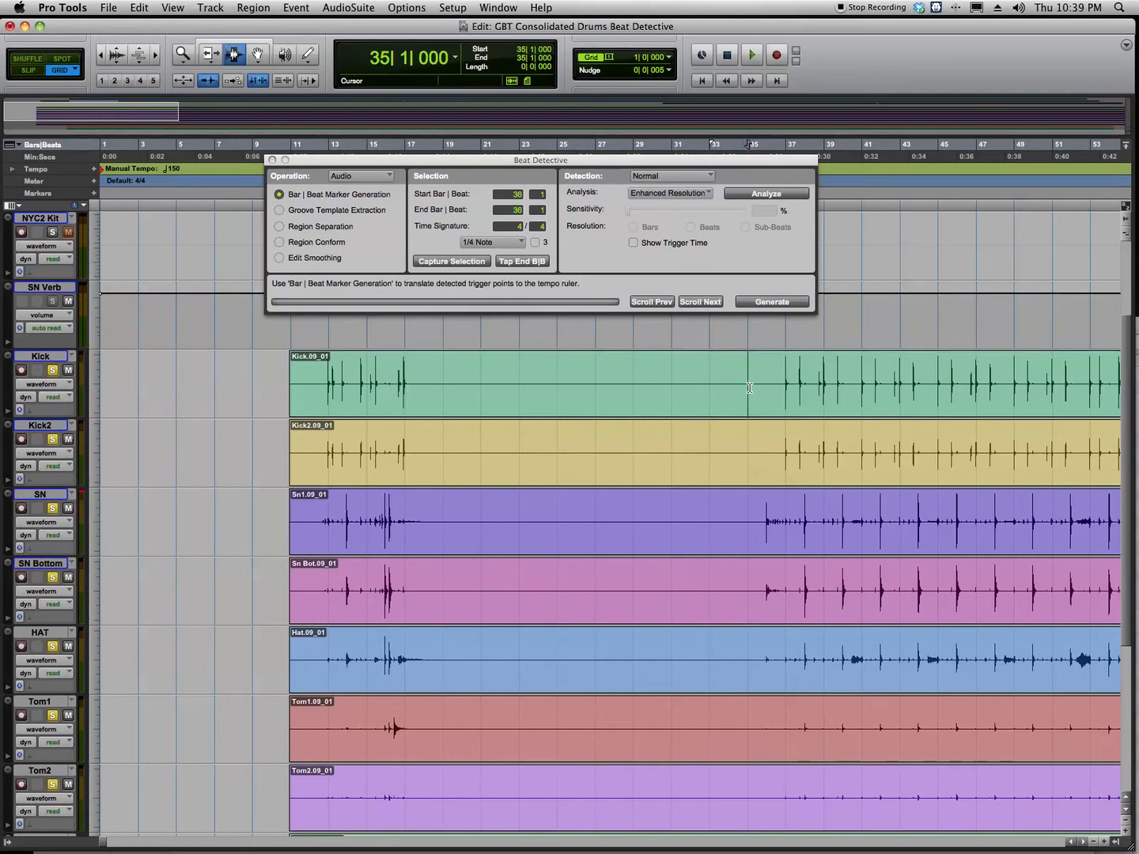
{"action": "left_click_drag", "start_coordinate": [749, 388], "coordinate": [738, 759]}
{"action": "left_click", "coordinate": [747, 685]}
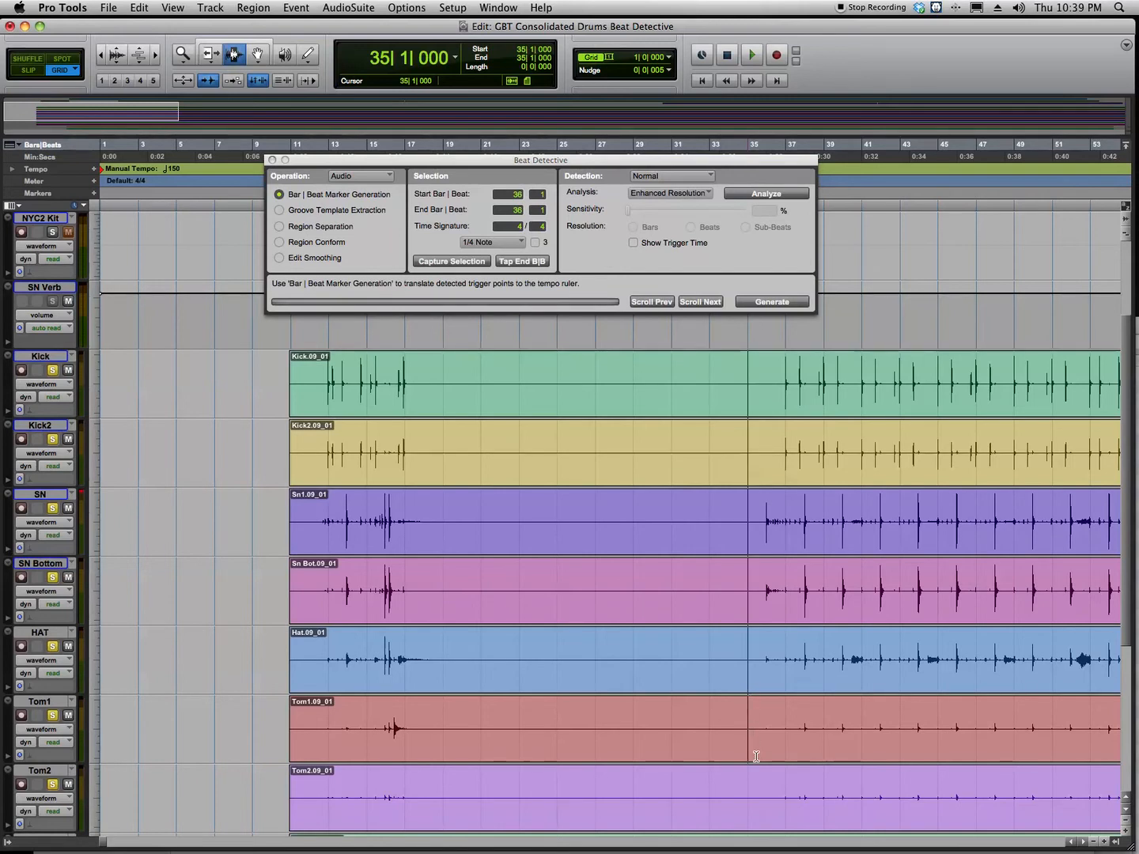
{"action": "scroll", "coordinate": [753, 838], "scroll_direction": "down", "scroll_amount": 6}
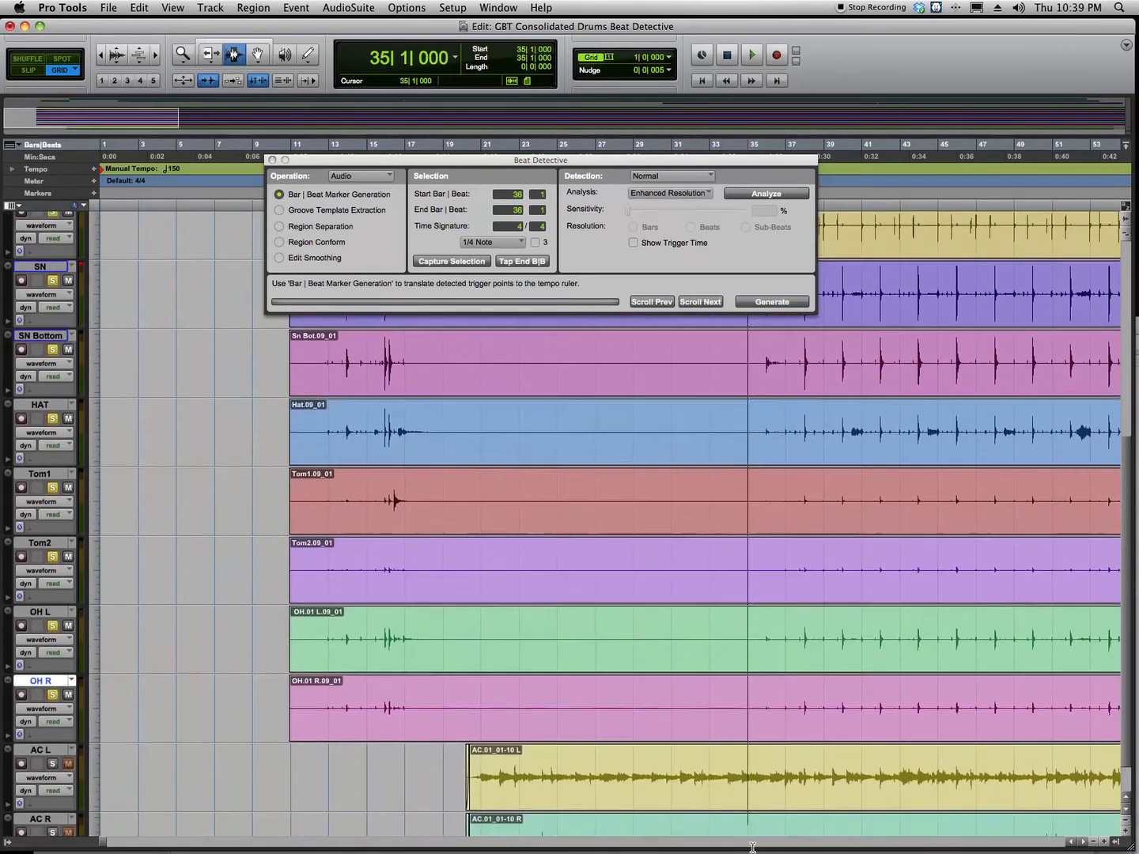
{"action": "scroll", "coordinate": [753, 848], "scroll_direction": "down", "scroll_amount": 2}
{"action": "left_click_drag", "start_coordinate": [750, 669], "coordinate": [728, 665]}
{"action": "left_click", "coordinate": [744, 672]}
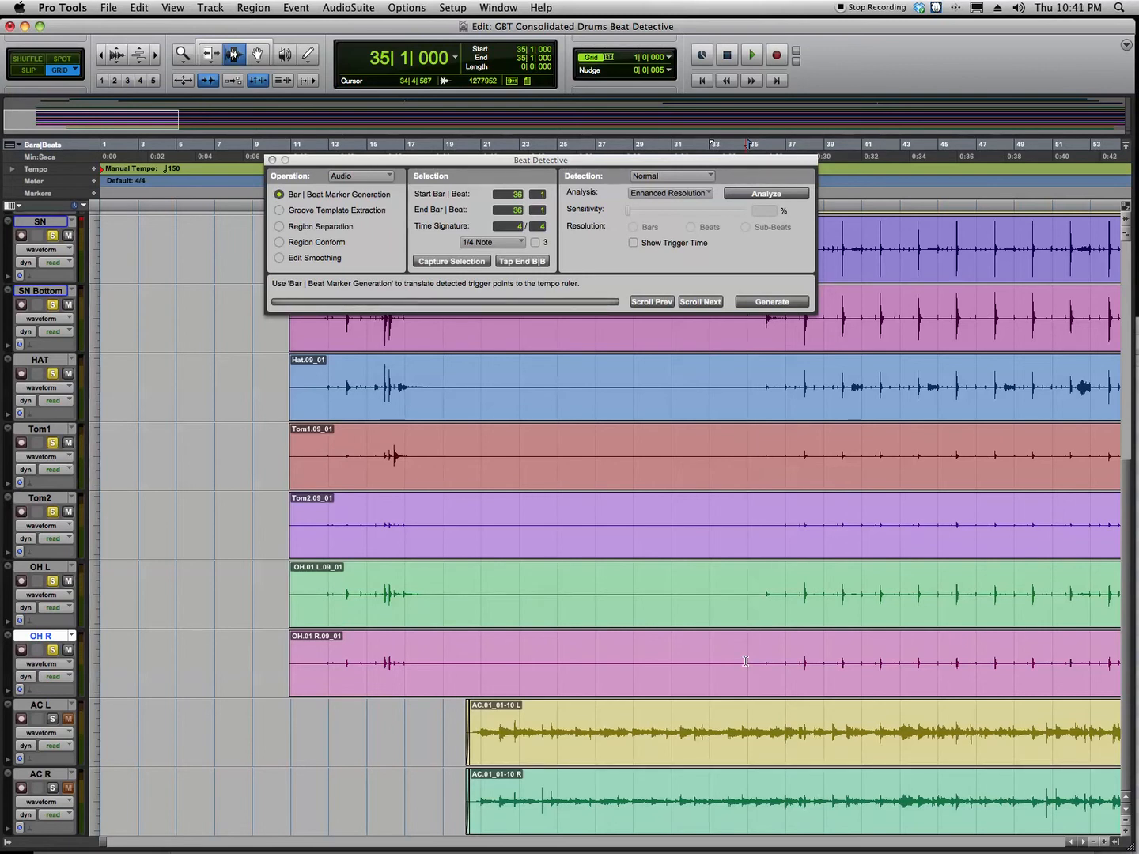
{"action": "key", "text": "shift+Return"}
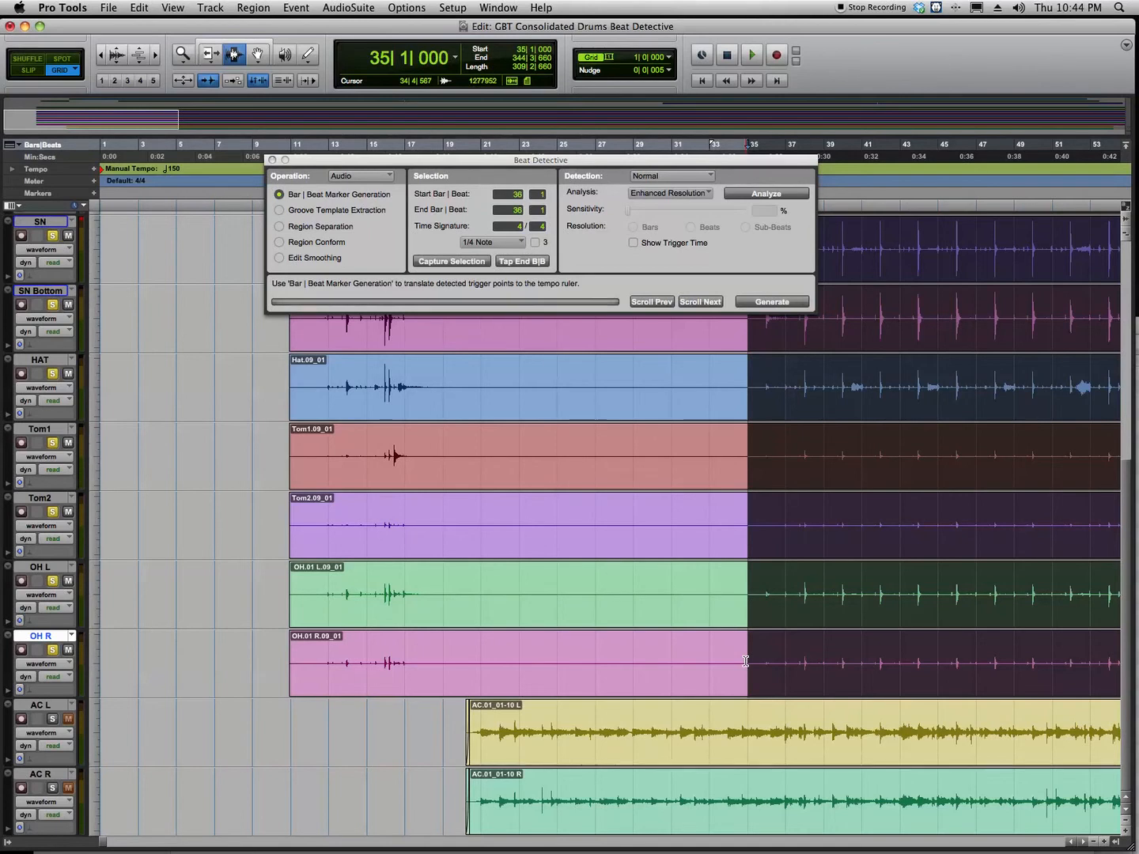
Try separating the selected drum regions at bar 35, and undo the split
{"action": "key", "text": "super+e"}
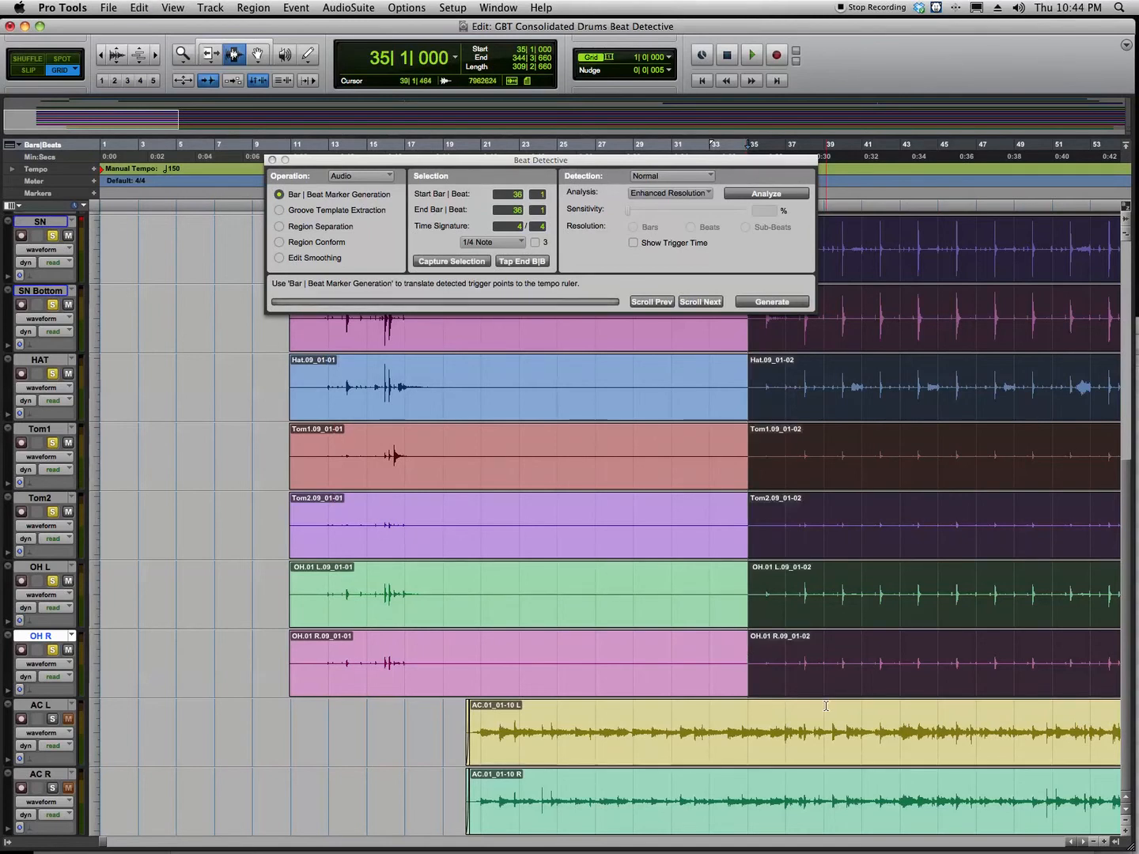
{"action": "key", "text": "super+z"}
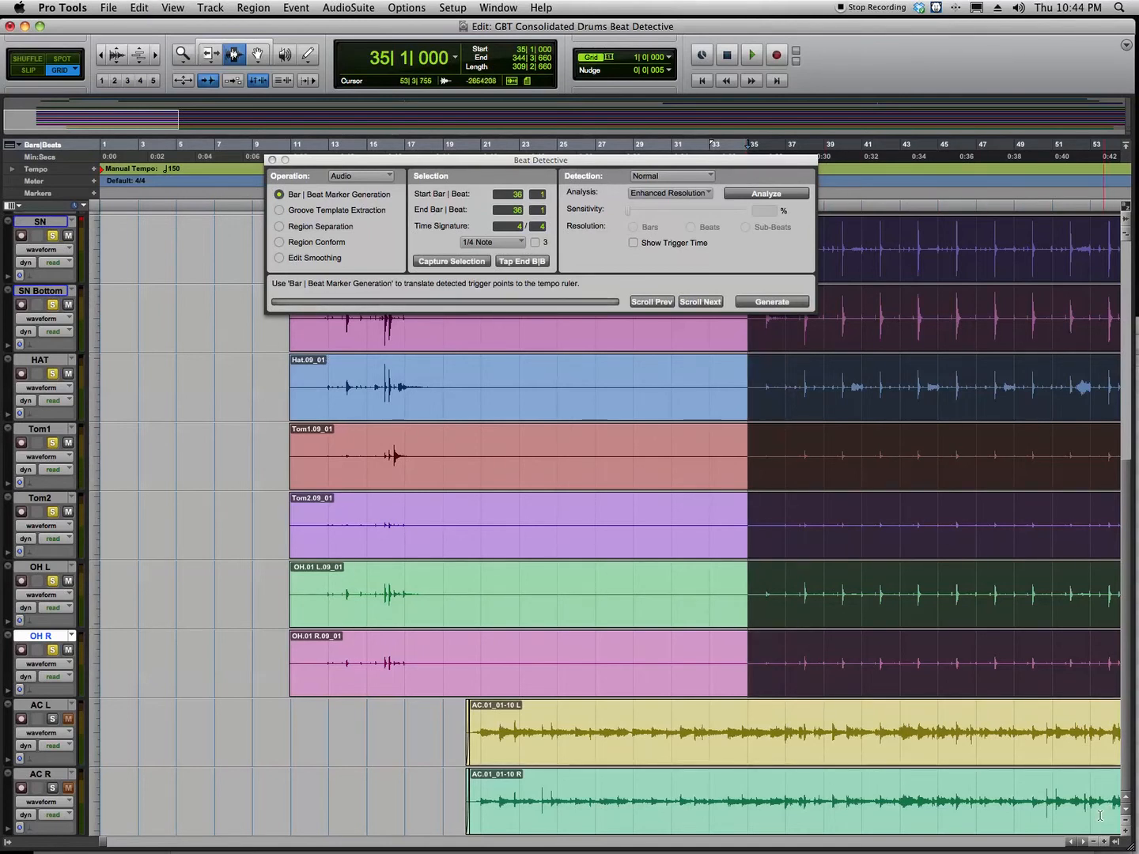
Pull the end of the drum selection back to bar 343 and separate the regions at both selection edges
{"action": "left_click", "coordinate": [1081, 842]}
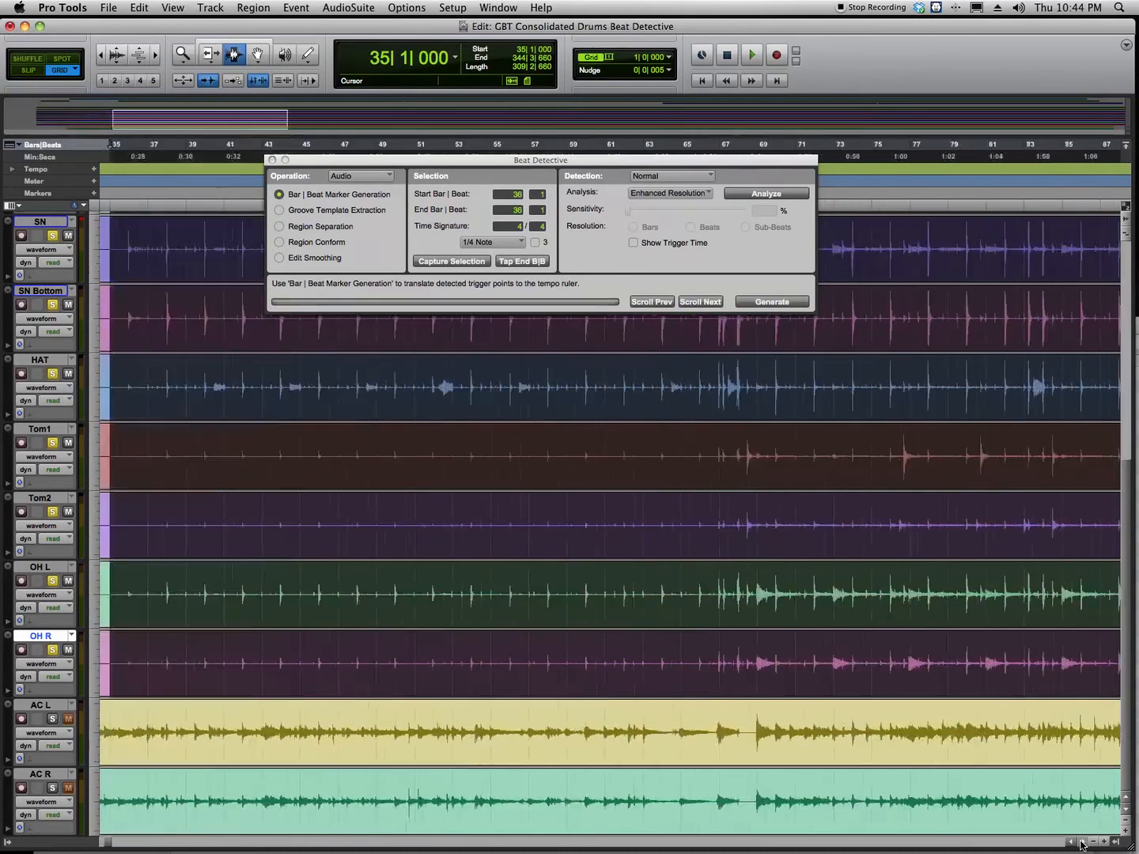
{"action": "left_click_drag", "start_coordinate": [1082, 842], "coordinate": [1082, 842]}
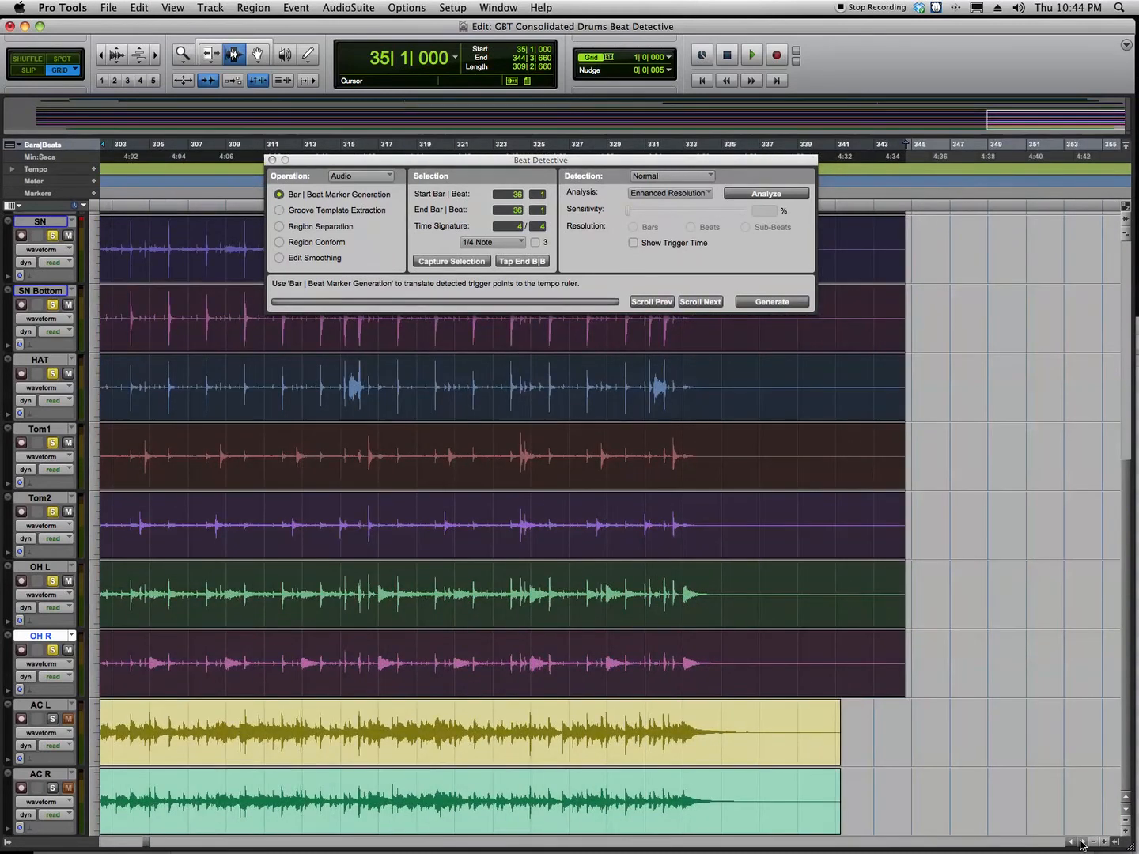
{"action": "left_click", "coordinate": [877, 638], "text": "shift"}
{"action": "key", "text": "super+e"}
Delete the leftover drum regions after bar 343 on all the drum tracks, and return to the session start
{"action": "left_click_drag", "start_coordinate": [915, 179], "coordinate": [867, 180]}
{"action": "scroll", "coordinate": [879, 412], "scroll_direction": "up", "scroll_amount": 5}
{"action": "left_click_drag", "start_coordinate": [911, 410], "coordinate": [883, 410]}
{"action": "key", "text": "Delete"}
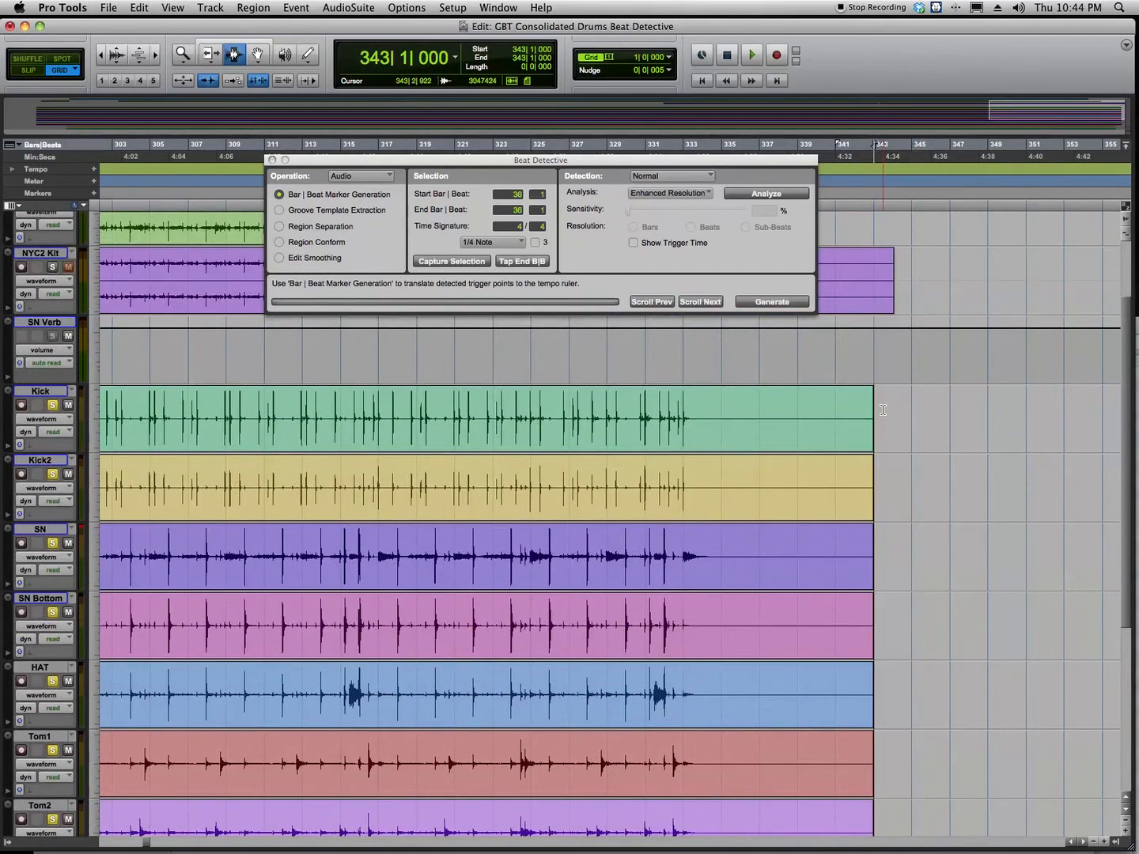
{"action": "key", "text": "Return"}
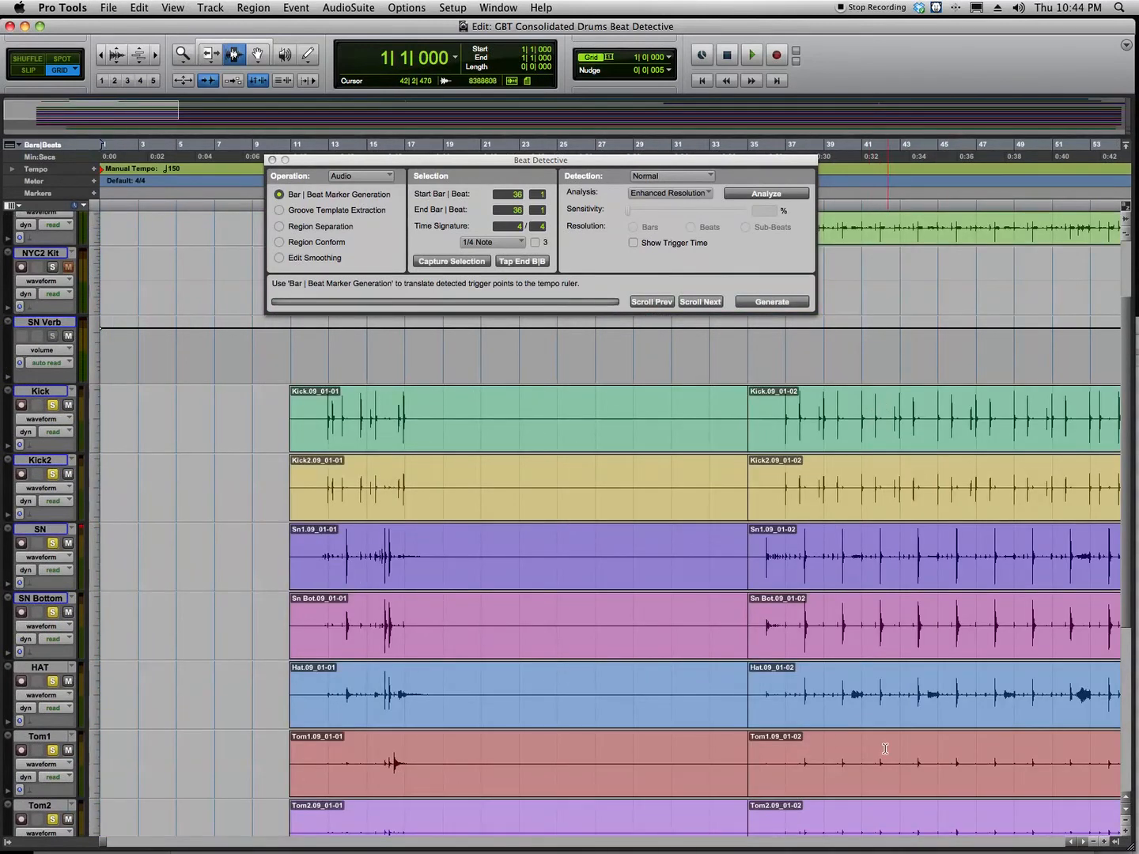
{"action": "scroll", "coordinate": [1123, 364], "scroll_direction": "down", "scroll_amount": 5}
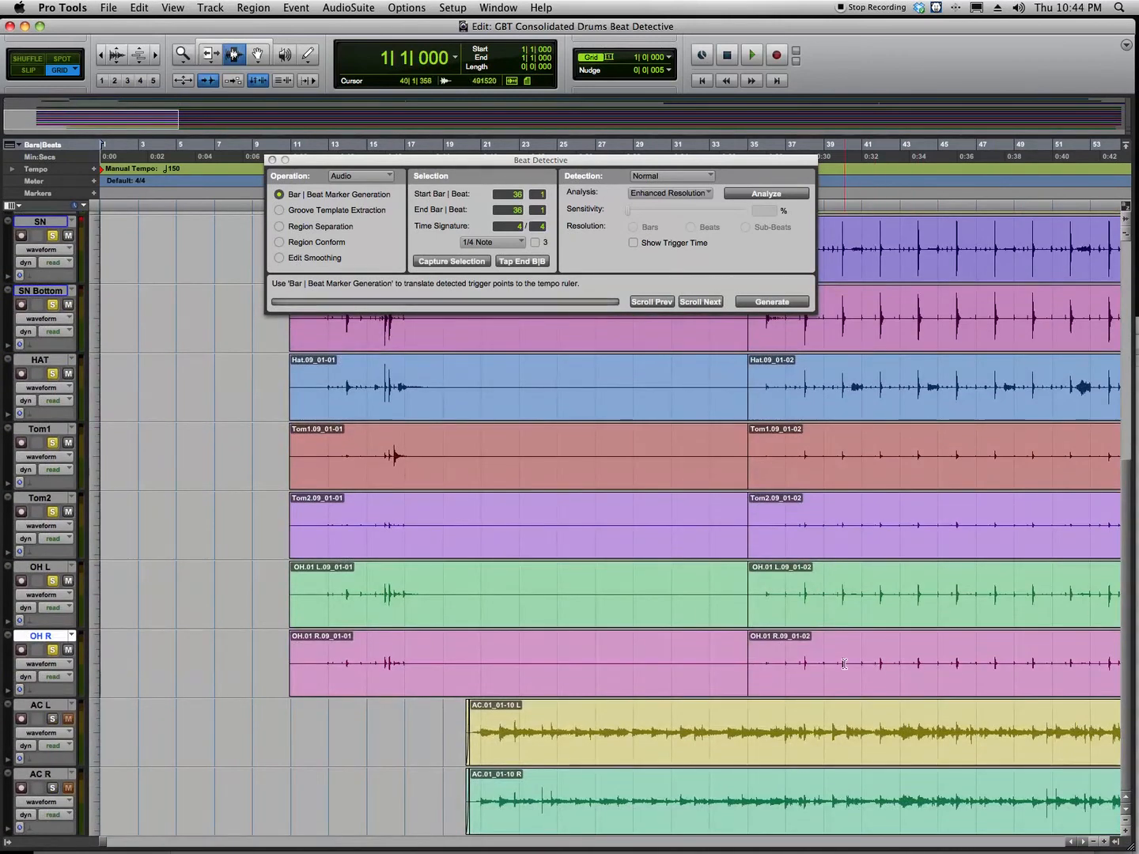
Select the OH R region from bar 35 to bar 343 and move the Beat Detective window off the snare tracks
{"action": "double_click", "coordinate": [844, 663]}
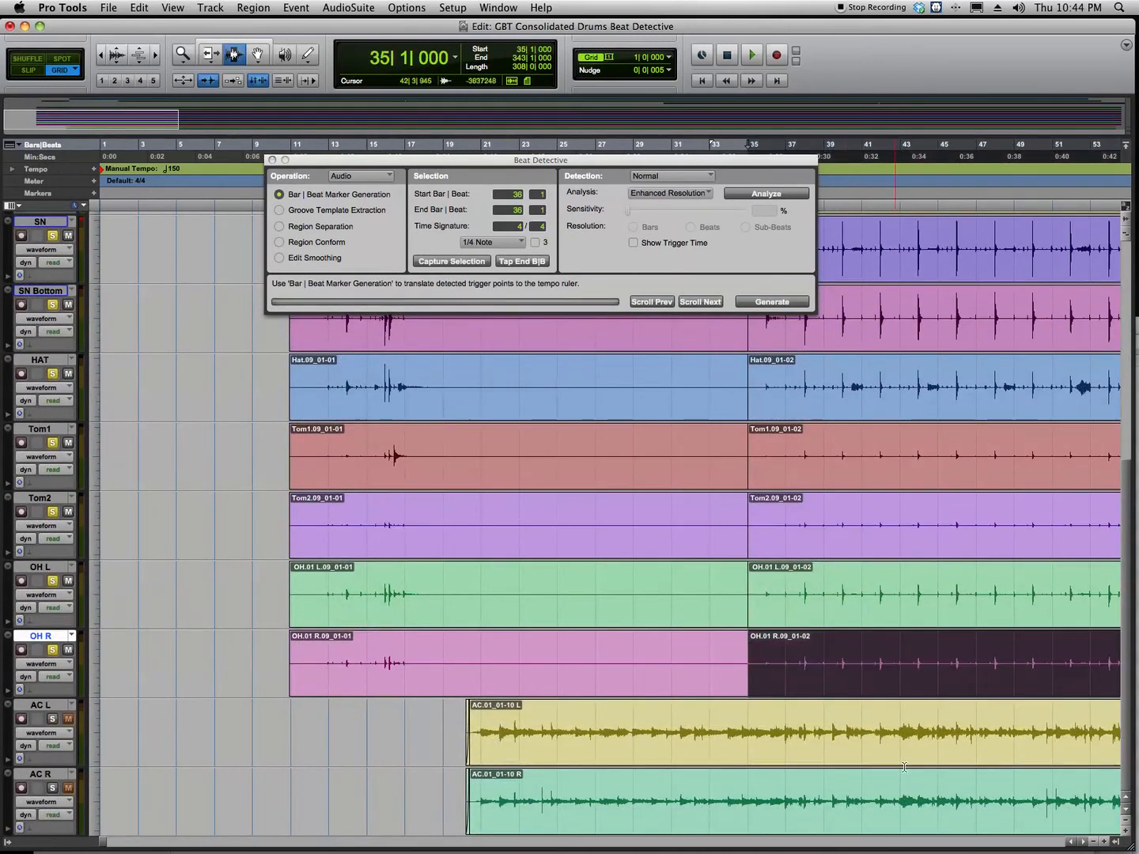
{"action": "left_click", "coordinate": [1083, 844]}
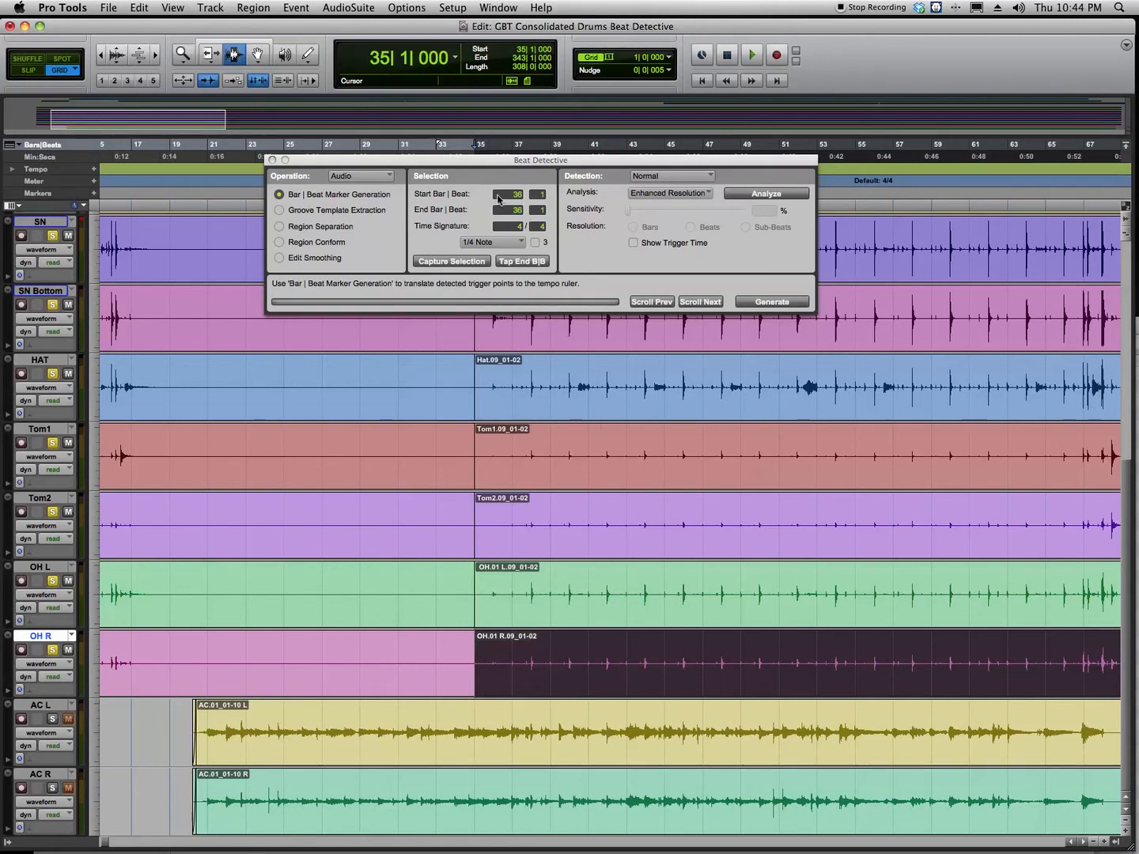
{"action": "left_click_drag", "start_coordinate": [473, 163], "coordinate": [543, 400]}
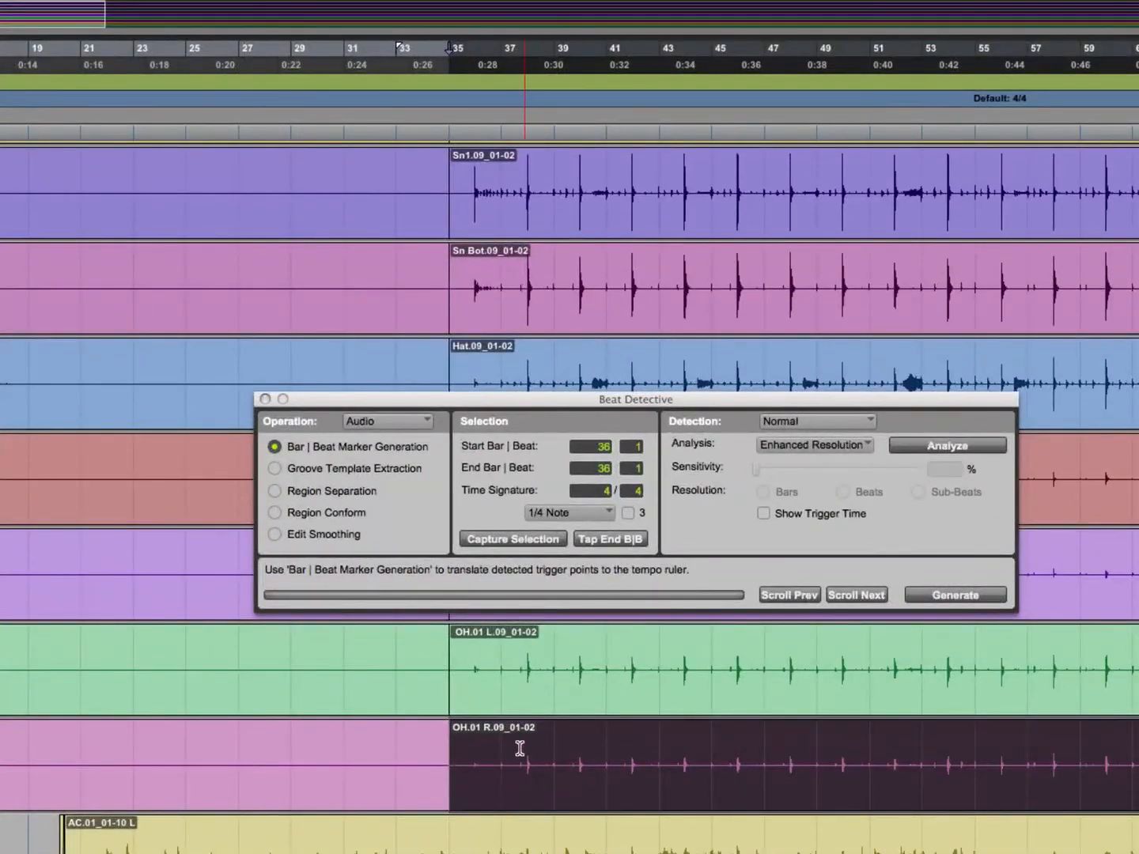
Try selecting the OH L and Tom2 regions from bar 35 in turn, and reselect the OH R region
{"action": "left_click", "coordinate": [515, 684]}
{"action": "double_click", "coordinate": [516, 666]}
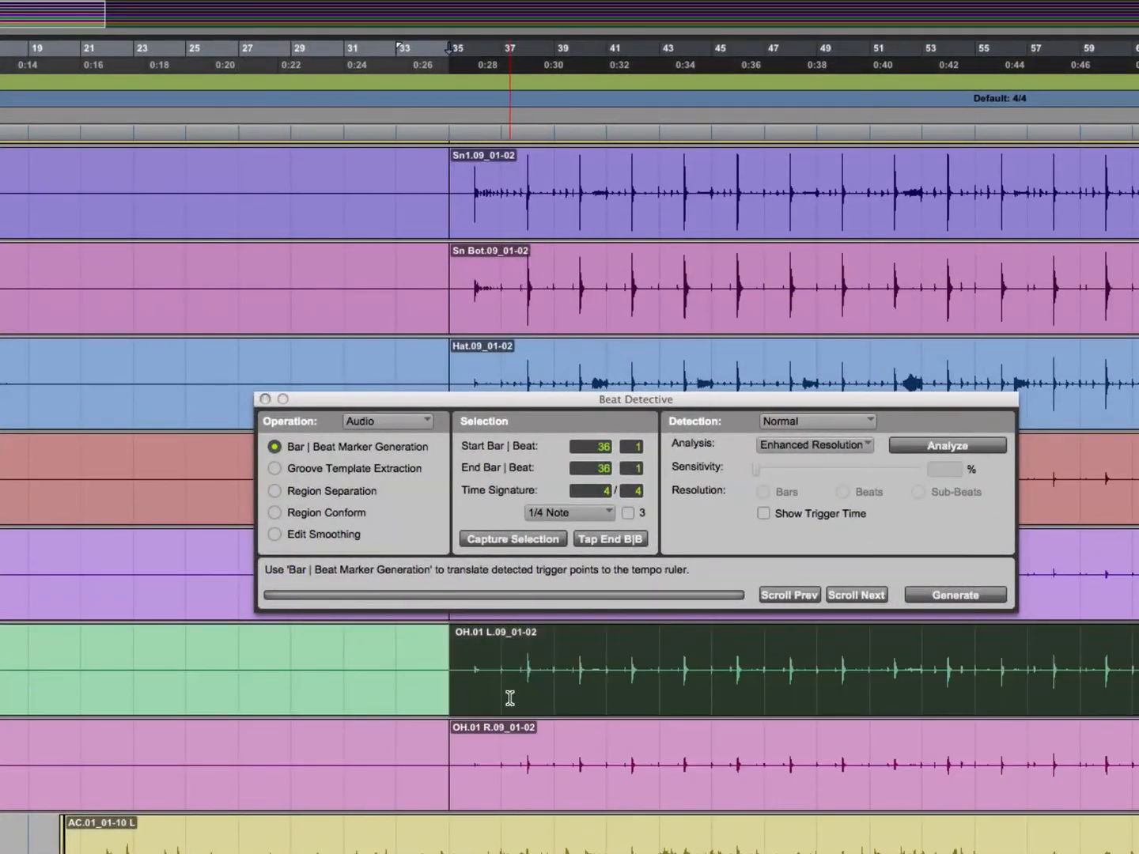
{"action": "double_click", "coordinate": [508, 749]}
{"action": "double_click", "coordinate": [532, 678]}
{"action": "double_click", "coordinate": [516, 763]}
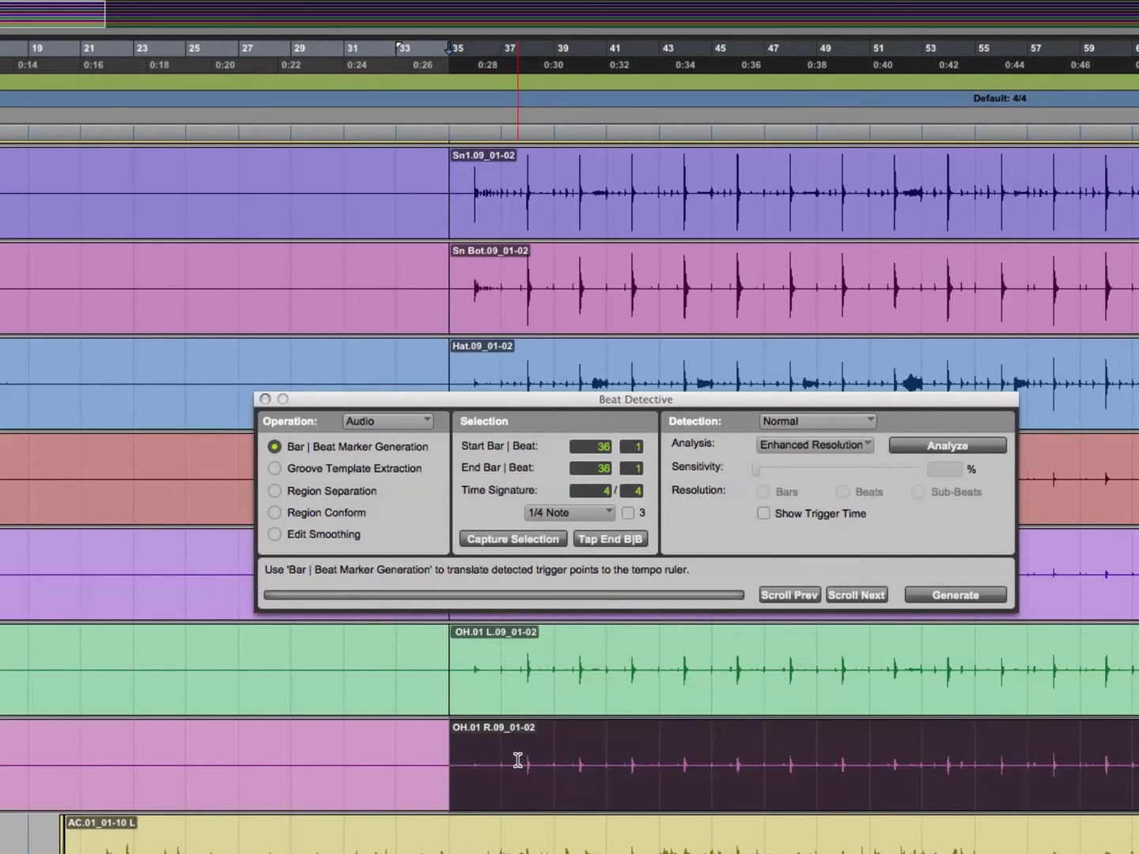
{"action": "left_click_drag", "start_coordinate": [519, 402], "coordinate": [397, 217]}
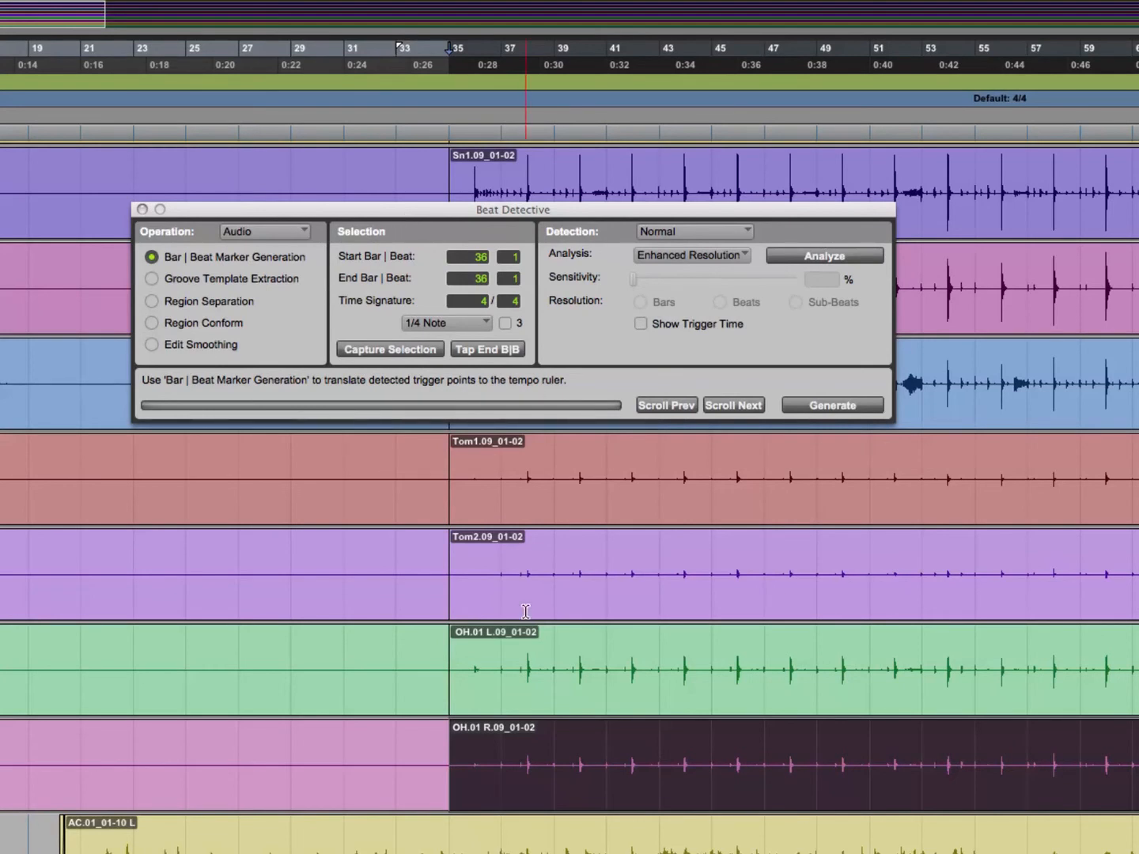
{"action": "left_click", "coordinate": [528, 638]}
{"action": "left_click", "coordinate": [539, 602]}
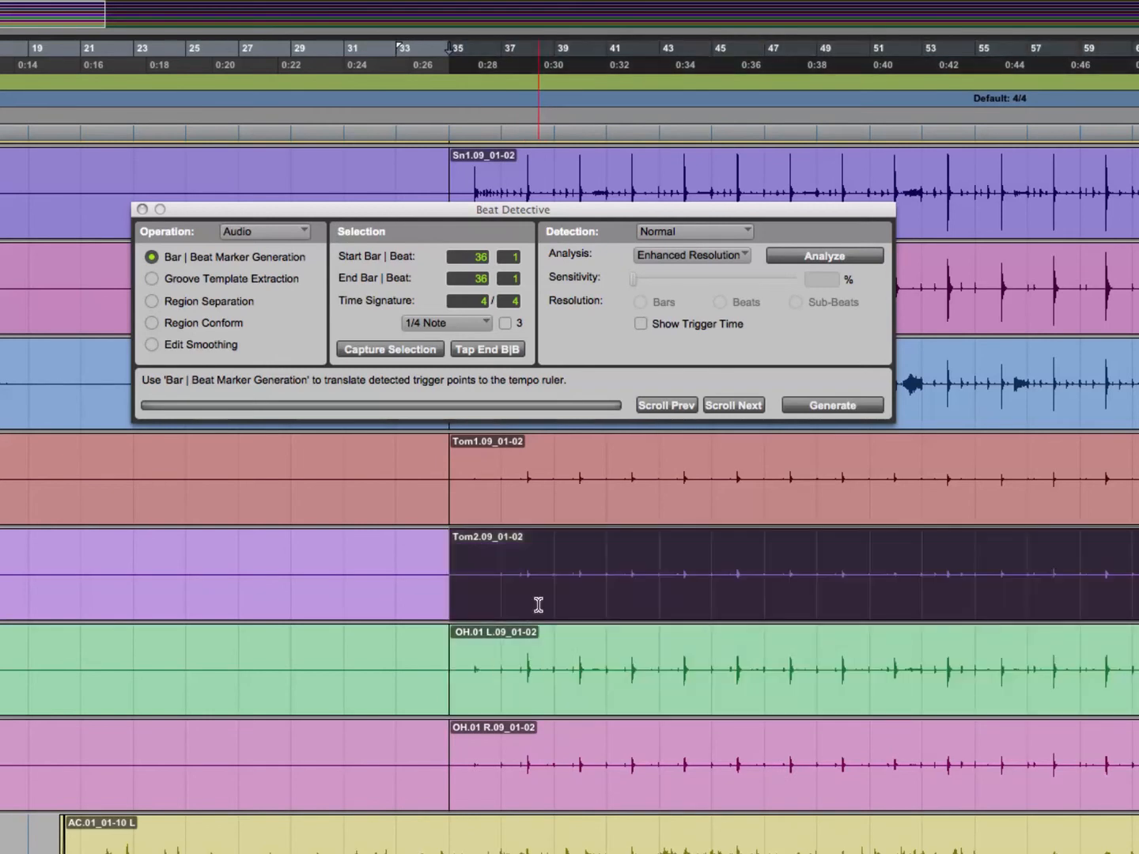
{"action": "left_click", "coordinate": [535, 736]}
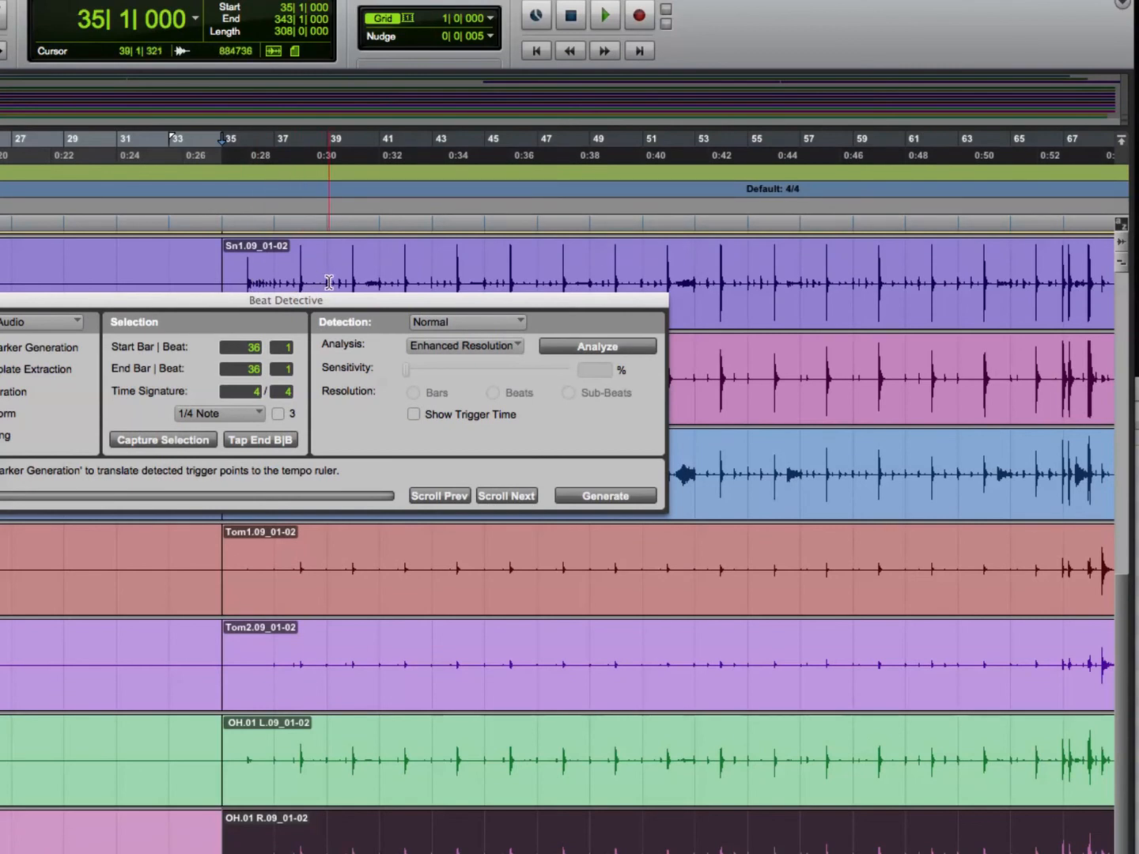
{"action": "left_click", "coordinate": [355, 176]}
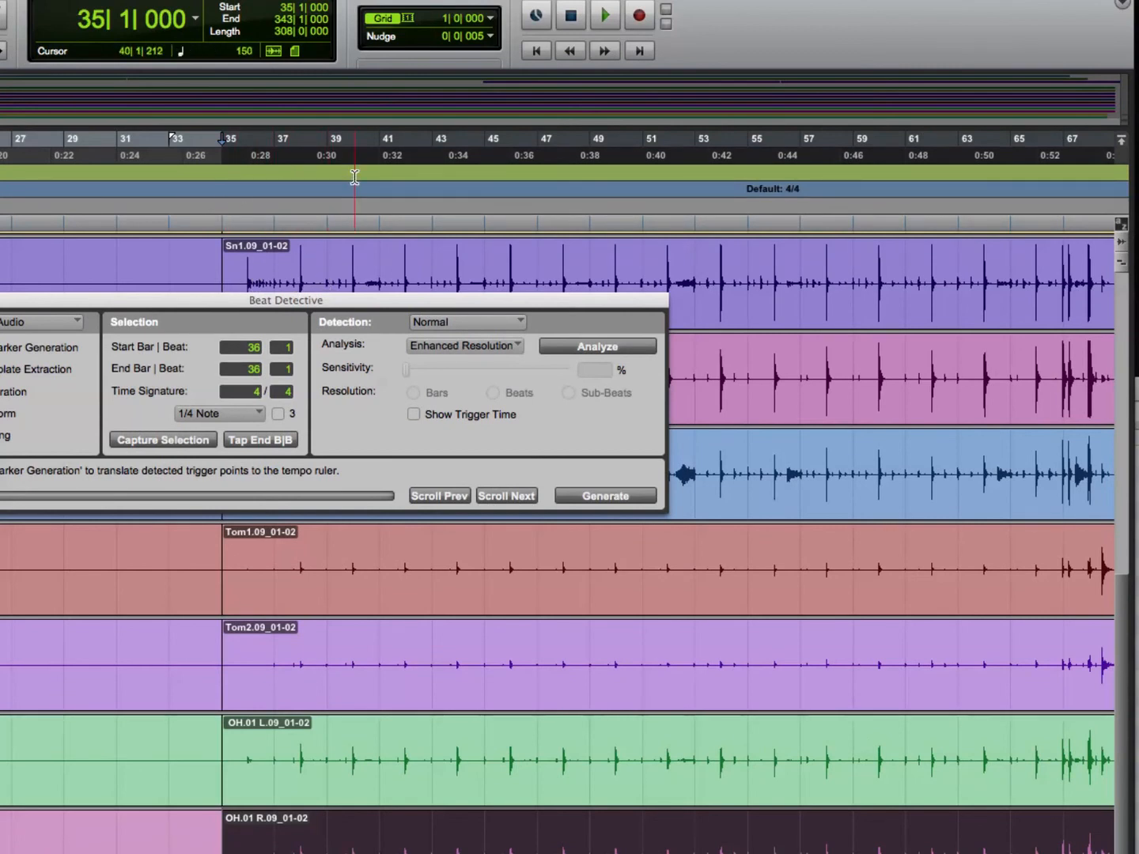
{"action": "left_click", "coordinate": [176, 176]}
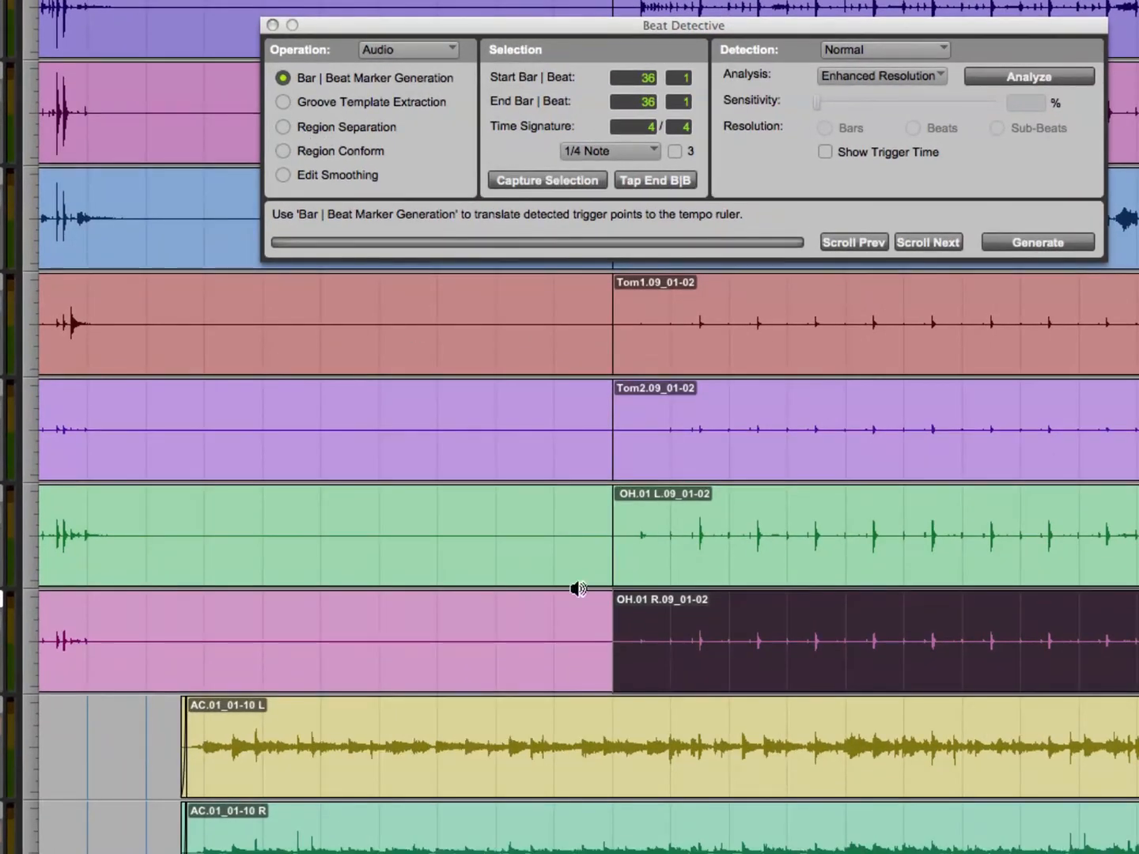
Set Beat Detective to Region Separation, capture the bar 35 to 343 selection, and choose 1/8 Note as its beat division
{"action": "left_click", "coordinate": [282, 128]}
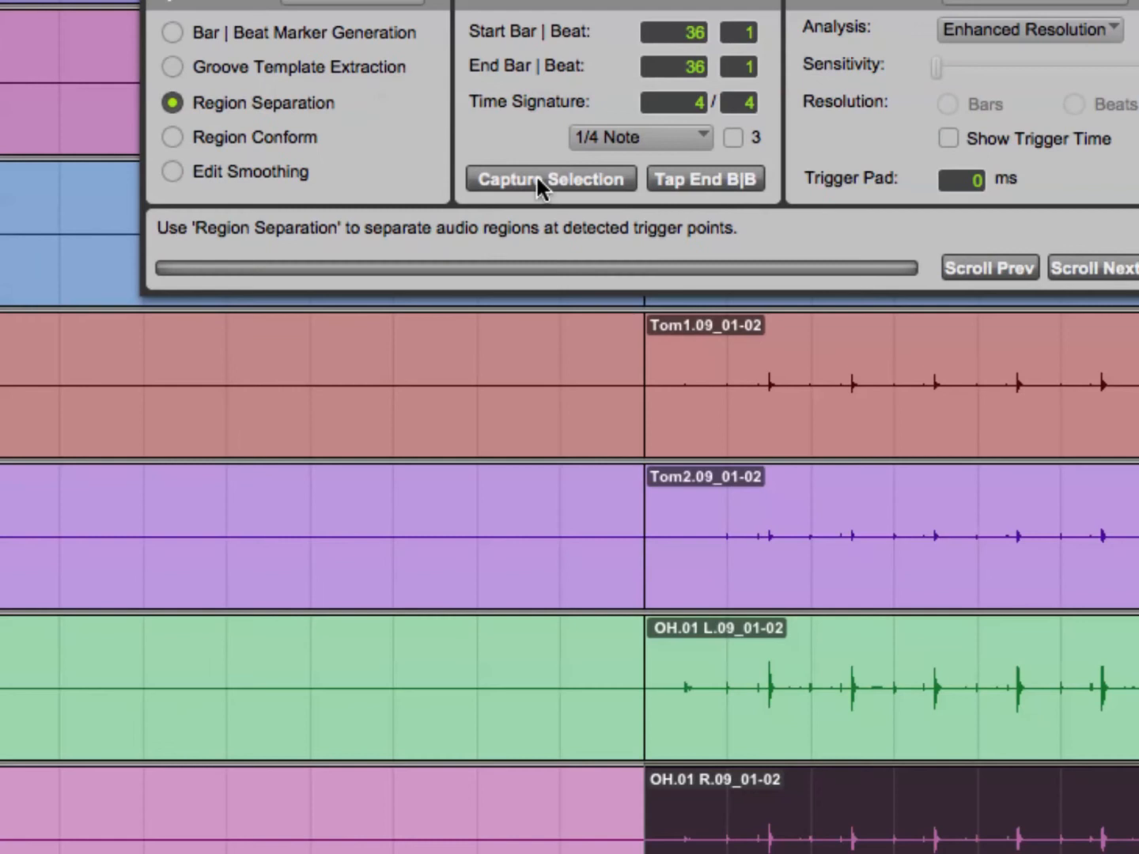
{"action": "left_click", "coordinate": [536, 179]}
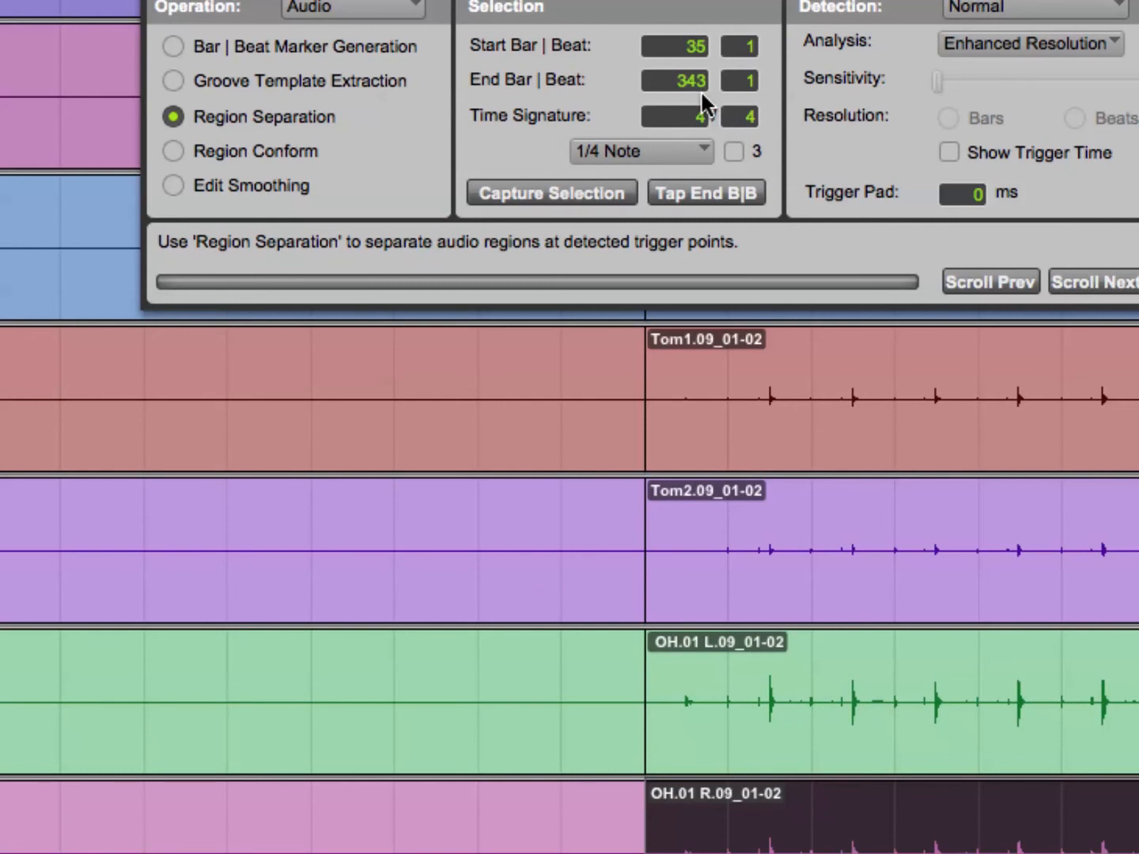
{"action": "left_click", "coordinate": [647, 150]}
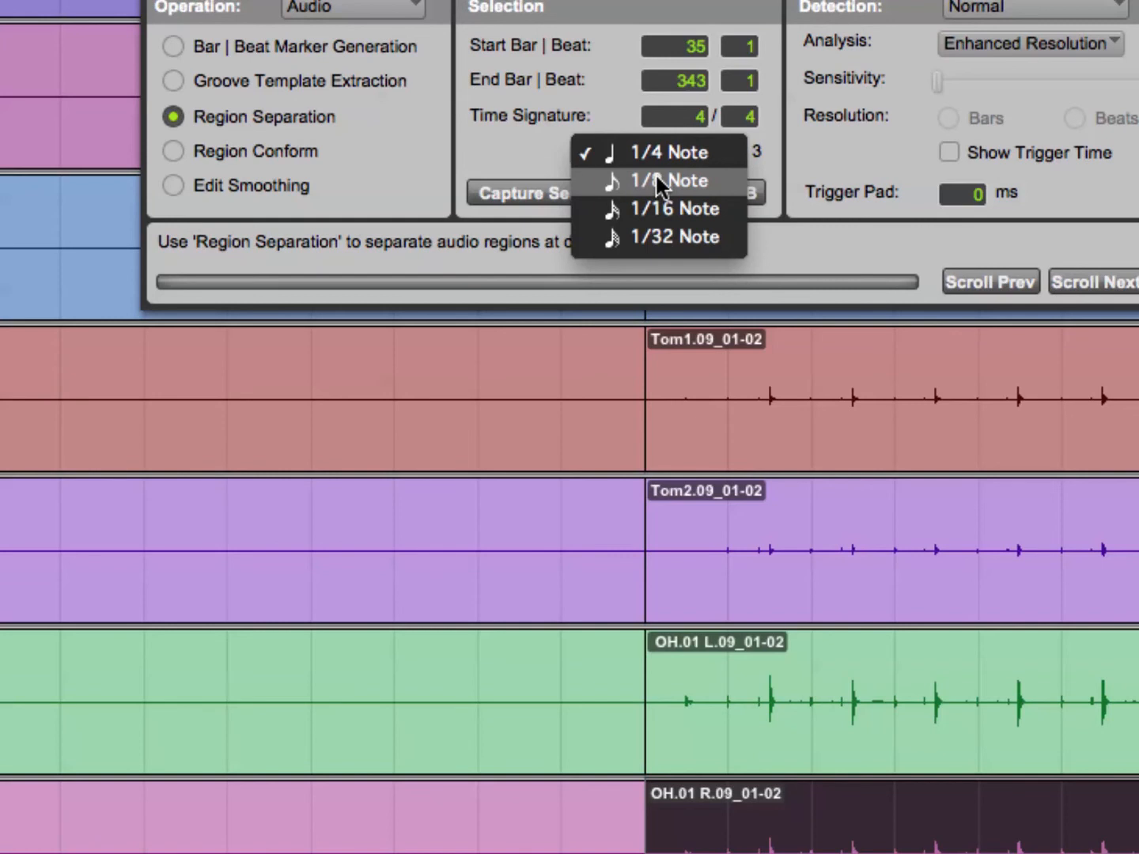
{"action": "left_click", "coordinate": [655, 174]}
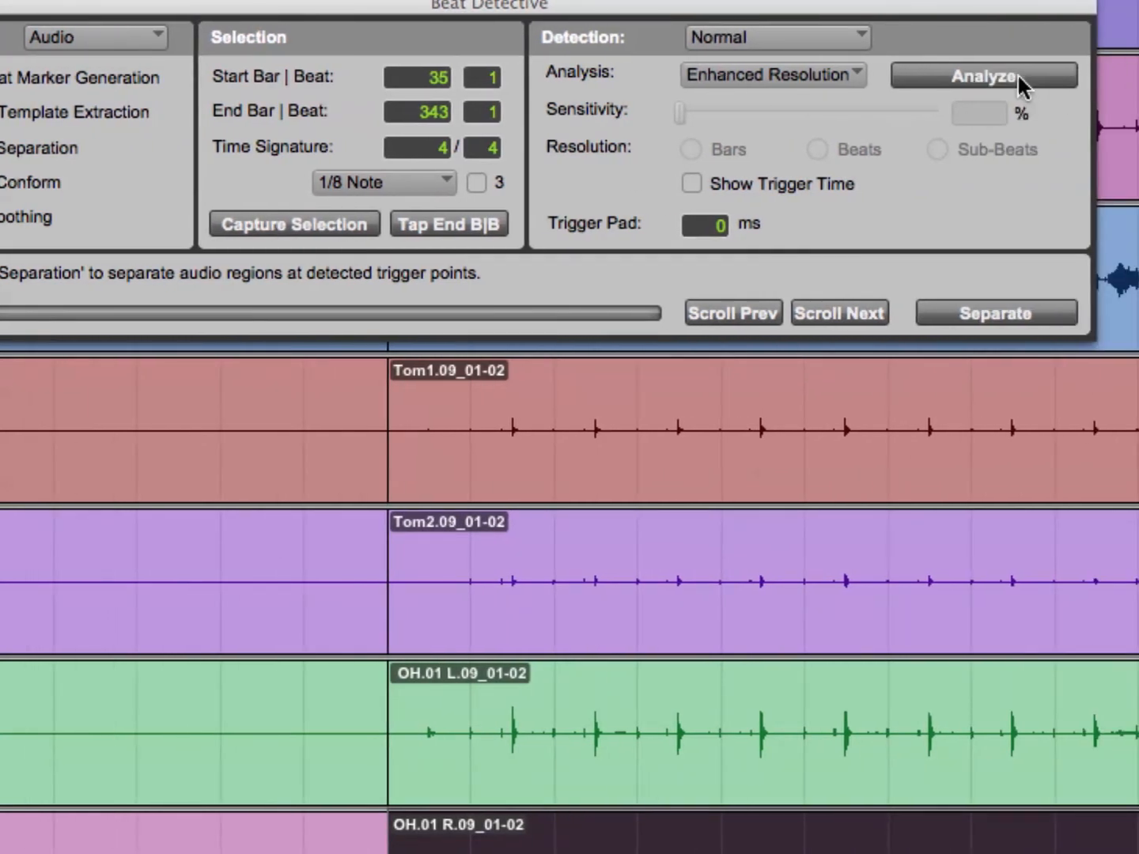
Analyze the OH R region with detection sensitivity at 100% and a trigger pad of 3 ms
{"action": "left_click", "coordinate": [1017, 75]}
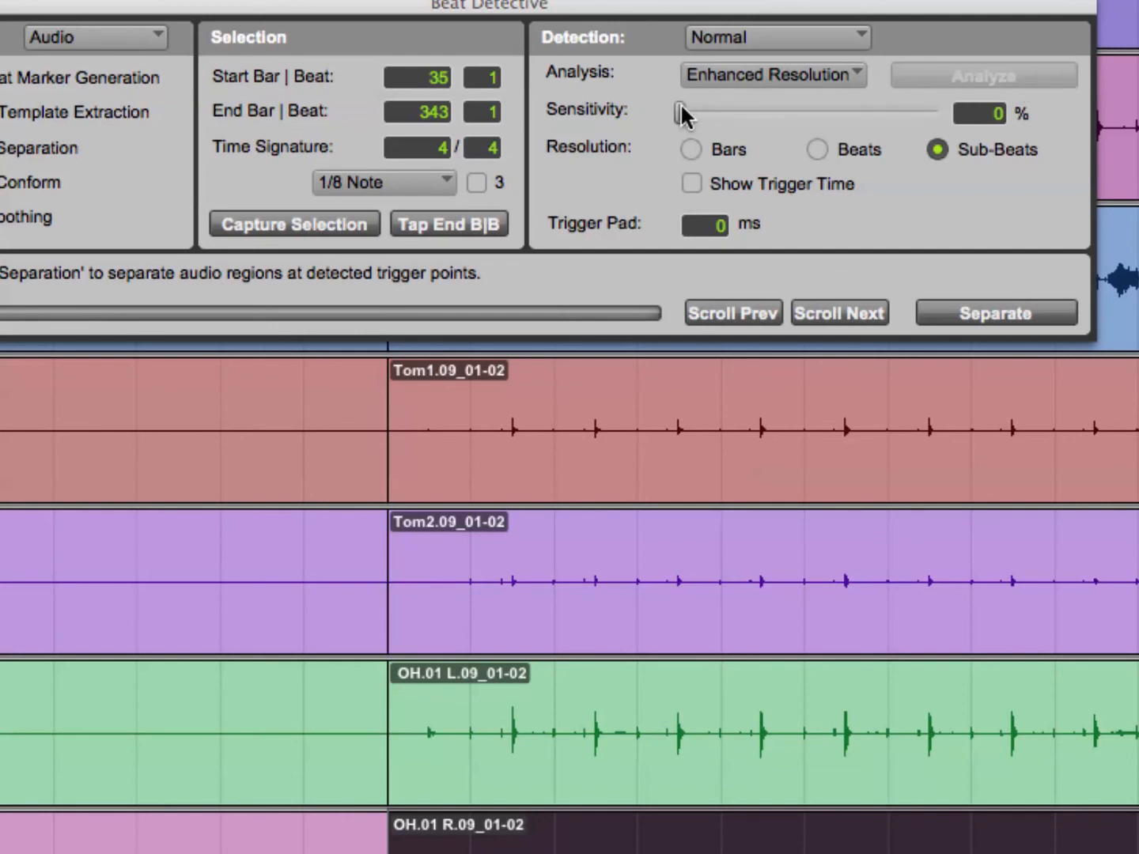
{"action": "left_click_drag", "start_coordinate": [679, 110], "coordinate": [958, 123]}
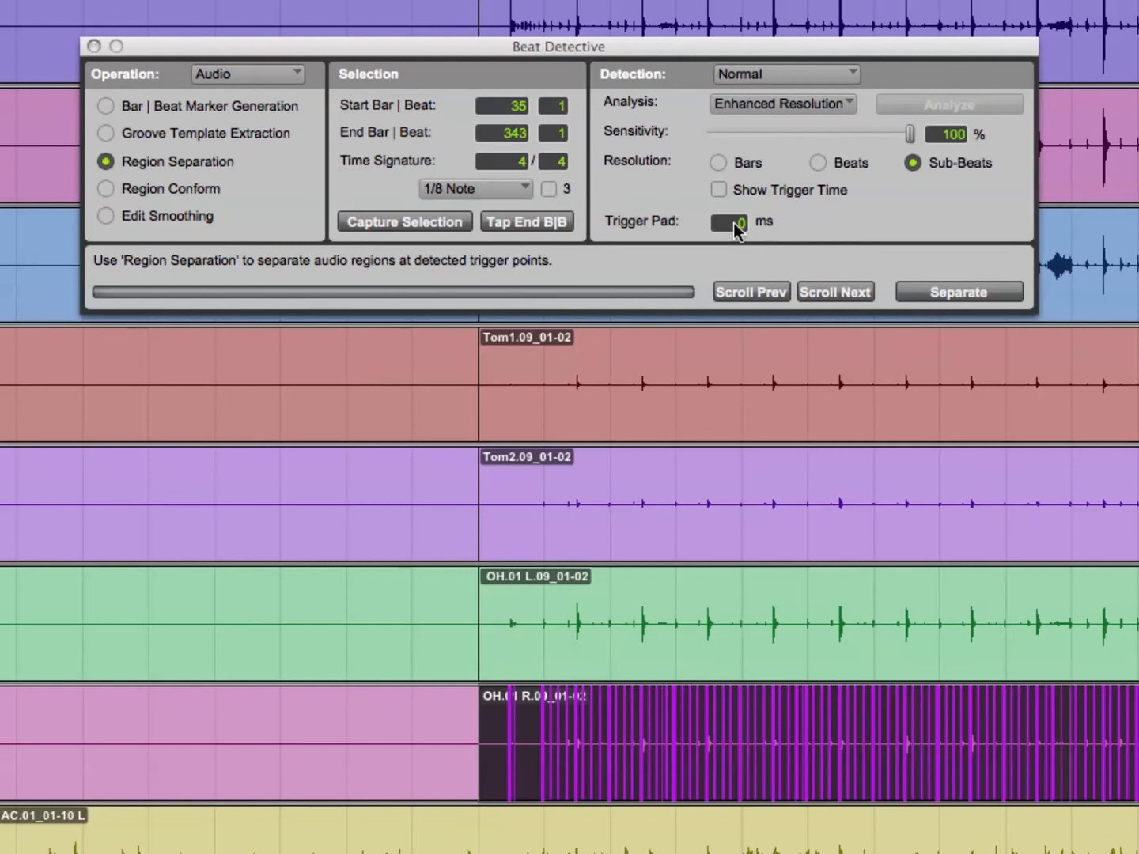
{"action": "left_click", "coordinate": [736, 223]}
{"action": "key", "text": "Return"}
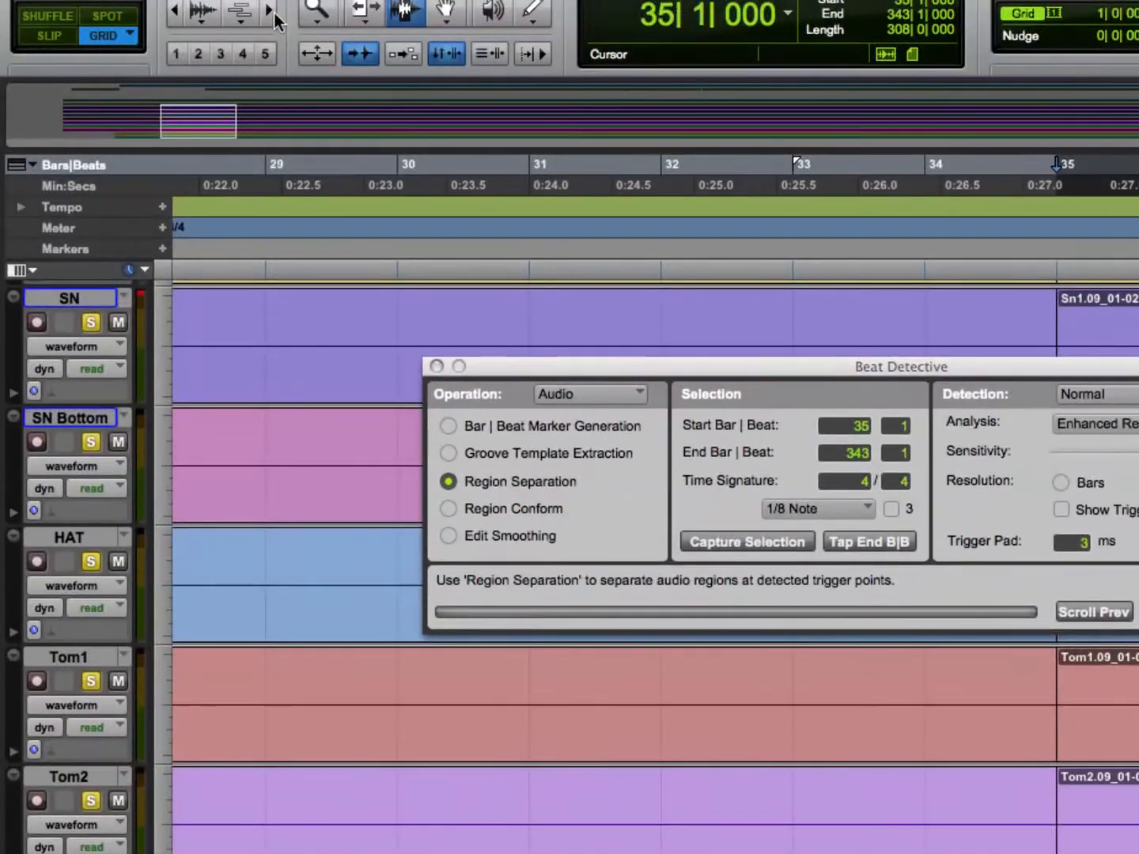
Separate the OH R region at the detected trigger points and conform the pieces to the tempo grid with Standard conform
{"action": "left_click", "coordinate": [269, 11]}
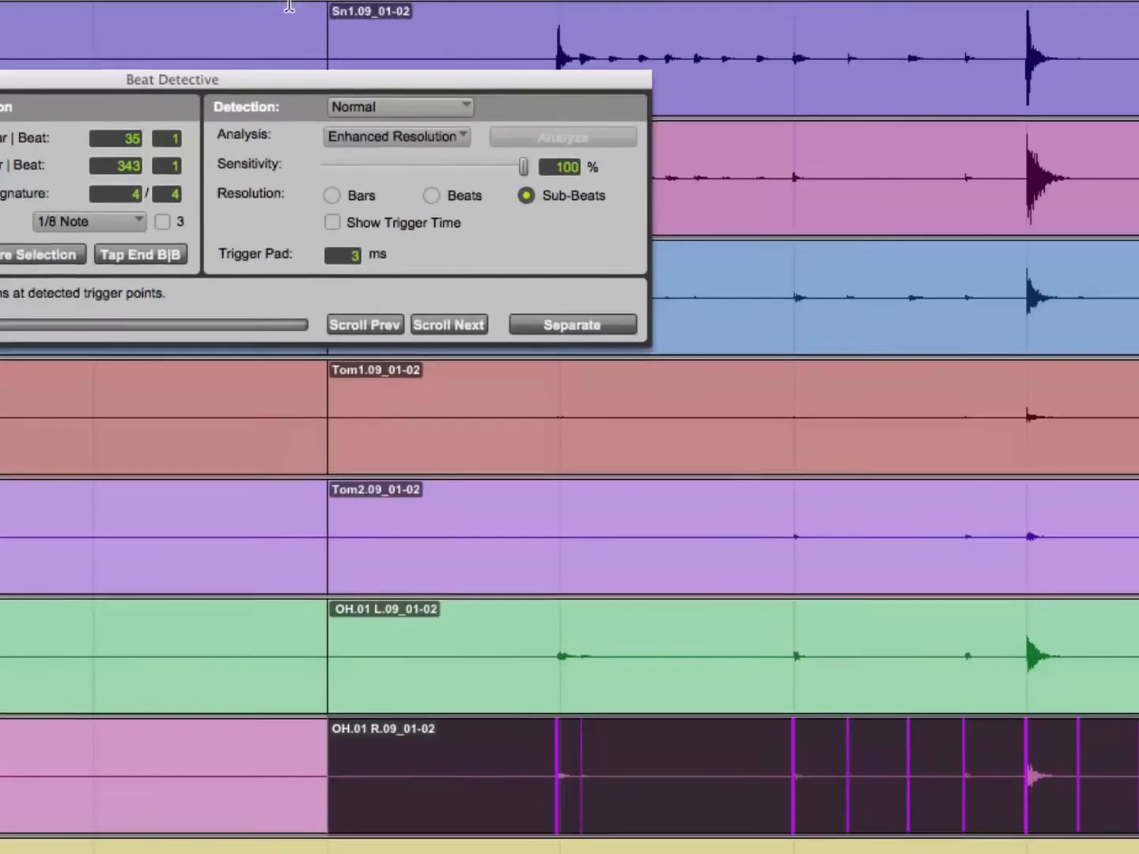
{"action": "left_click_drag", "start_coordinate": [265, 74], "coordinate": [601, 292]}
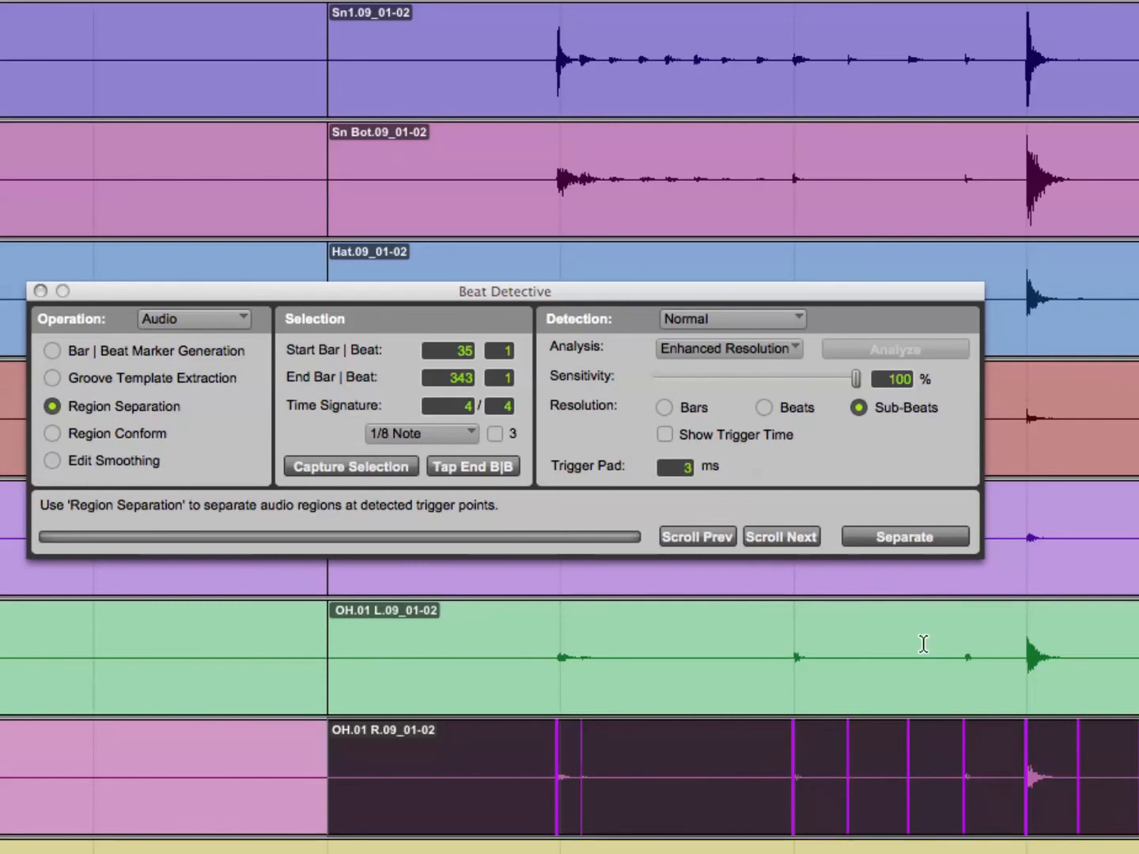
{"action": "left_click", "coordinate": [907, 538]}
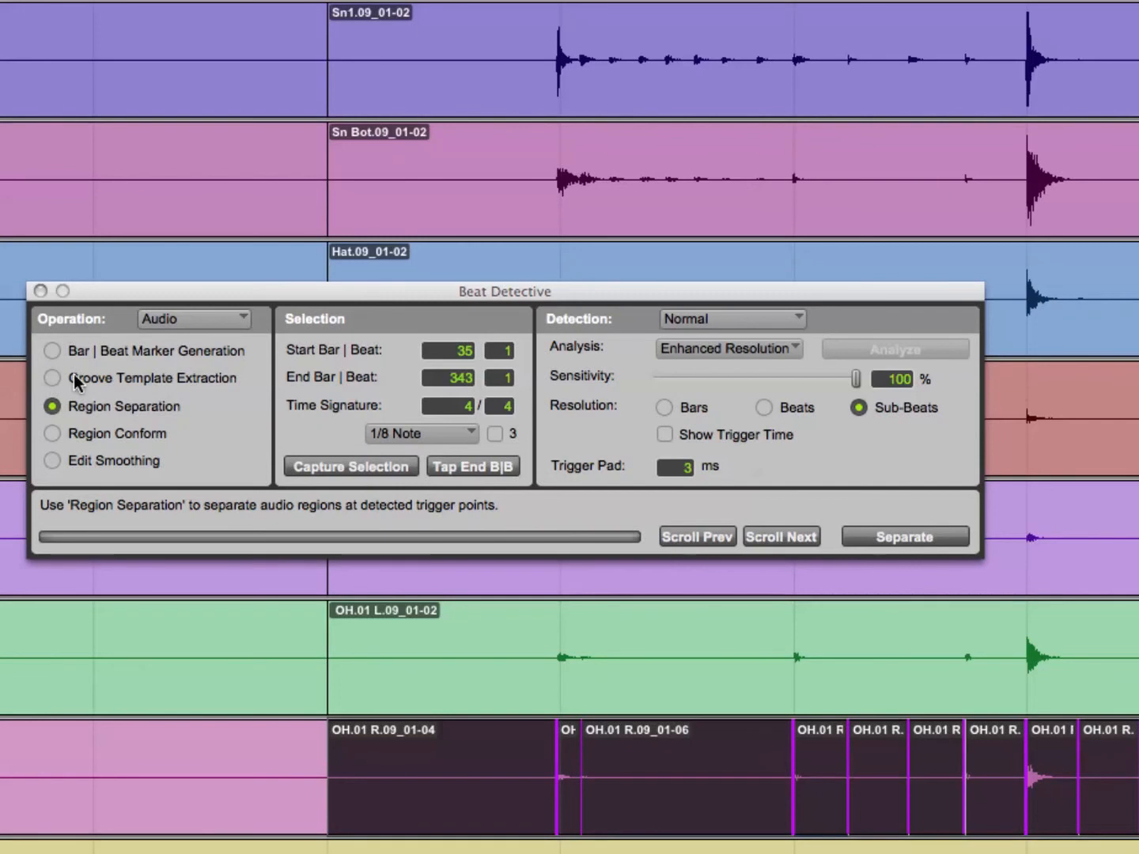
{"action": "left_click", "coordinate": [53, 434]}
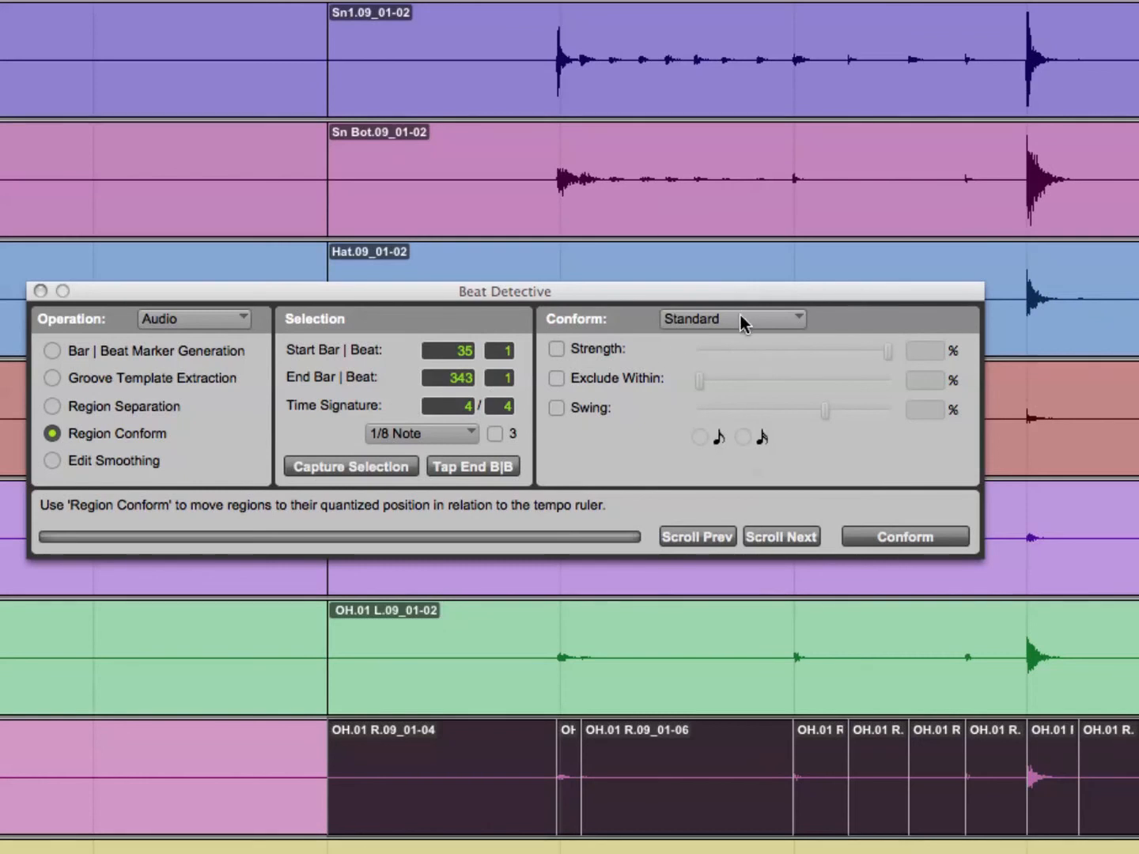
{"action": "left_click", "coordinate": [903, 531]}
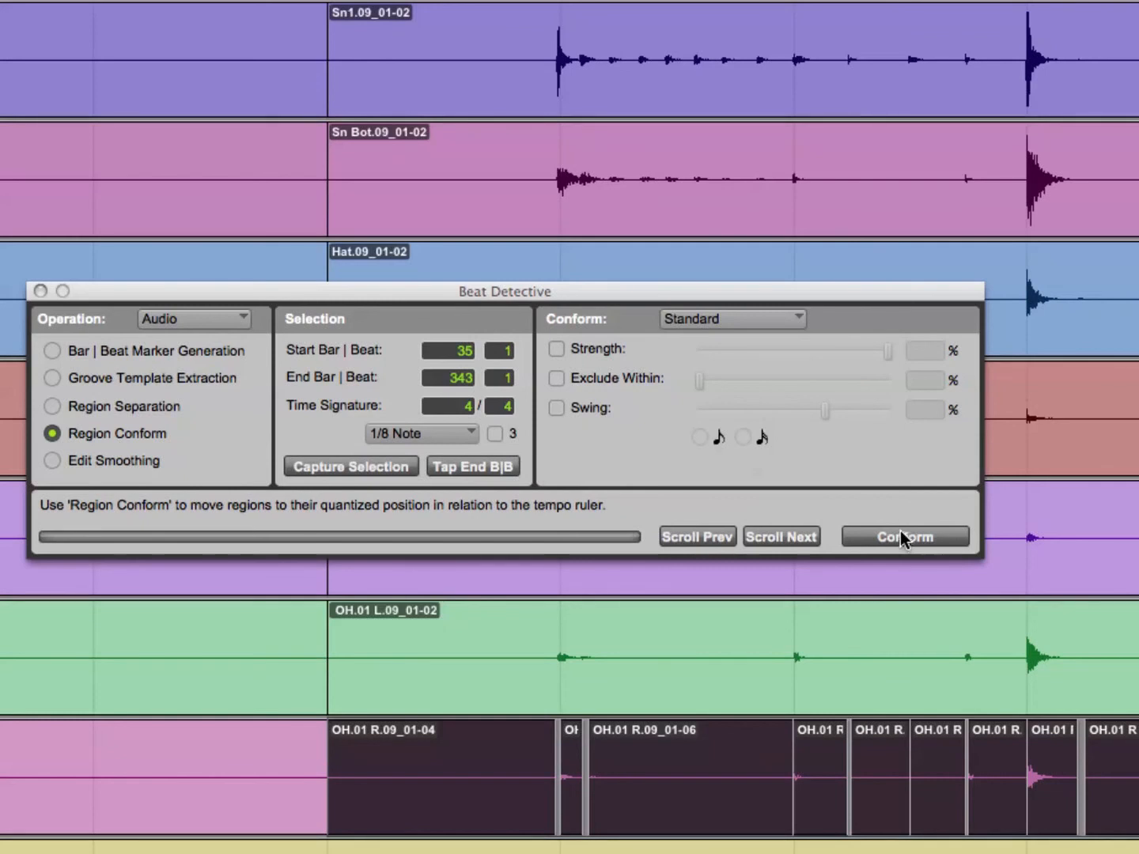
Smooth the OH R edits using Fill And Crossfade with a 5 ms crossfade length
{"action": "left_click", "coordinate": [54, 461]}
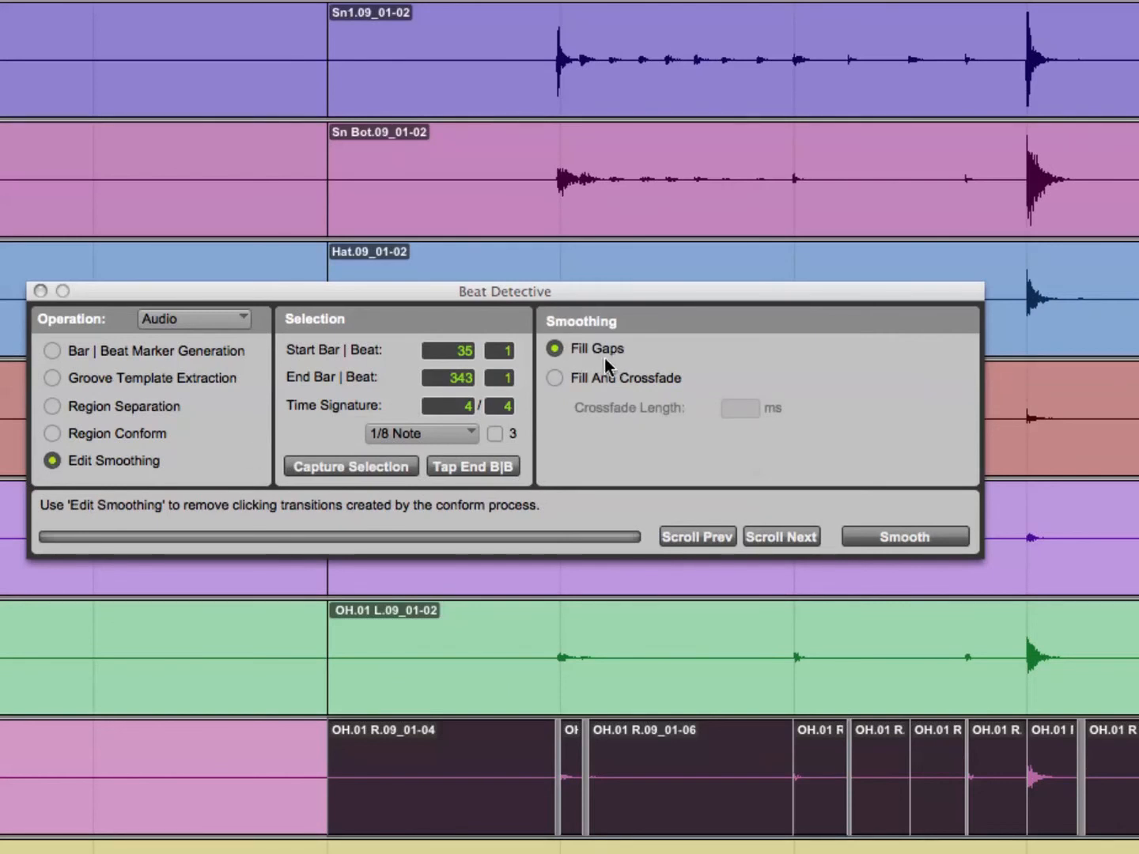
{"action": "left_click", "coordinate": [555, 377]}
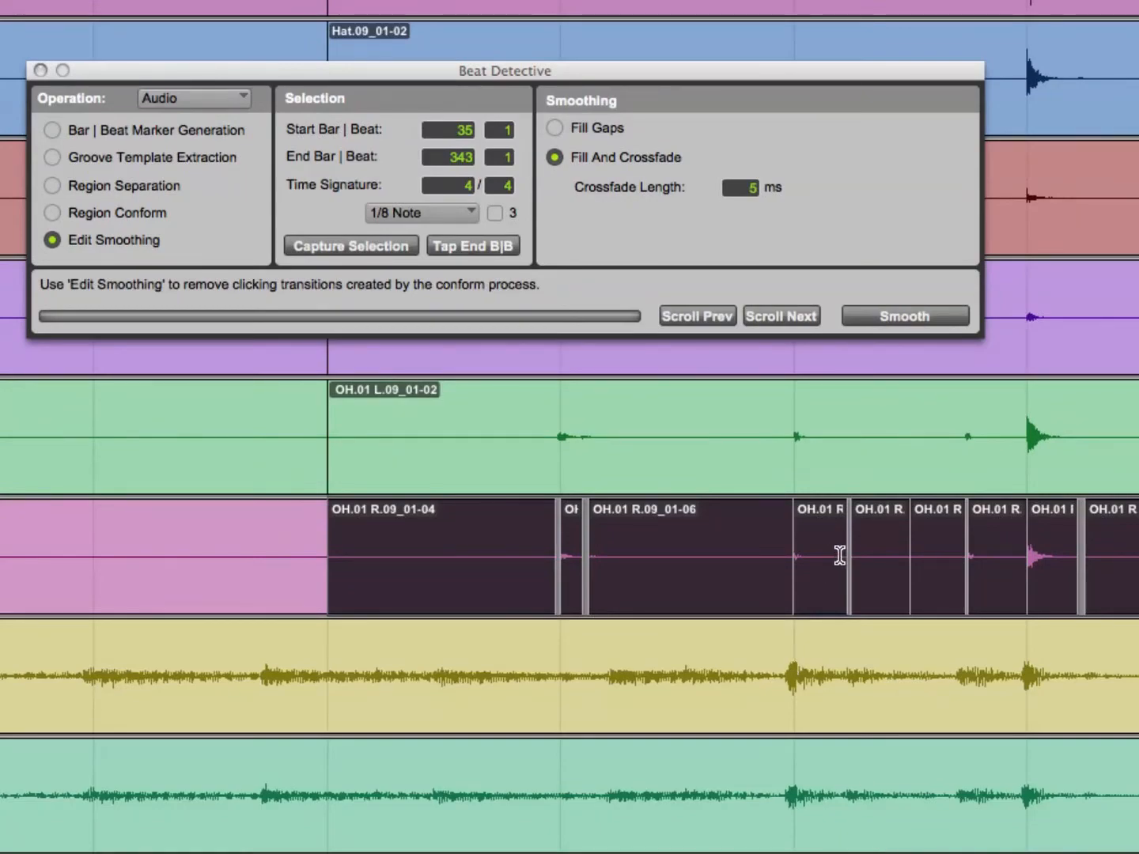
{"action": "left_click", "coordinate": [872, 314]}
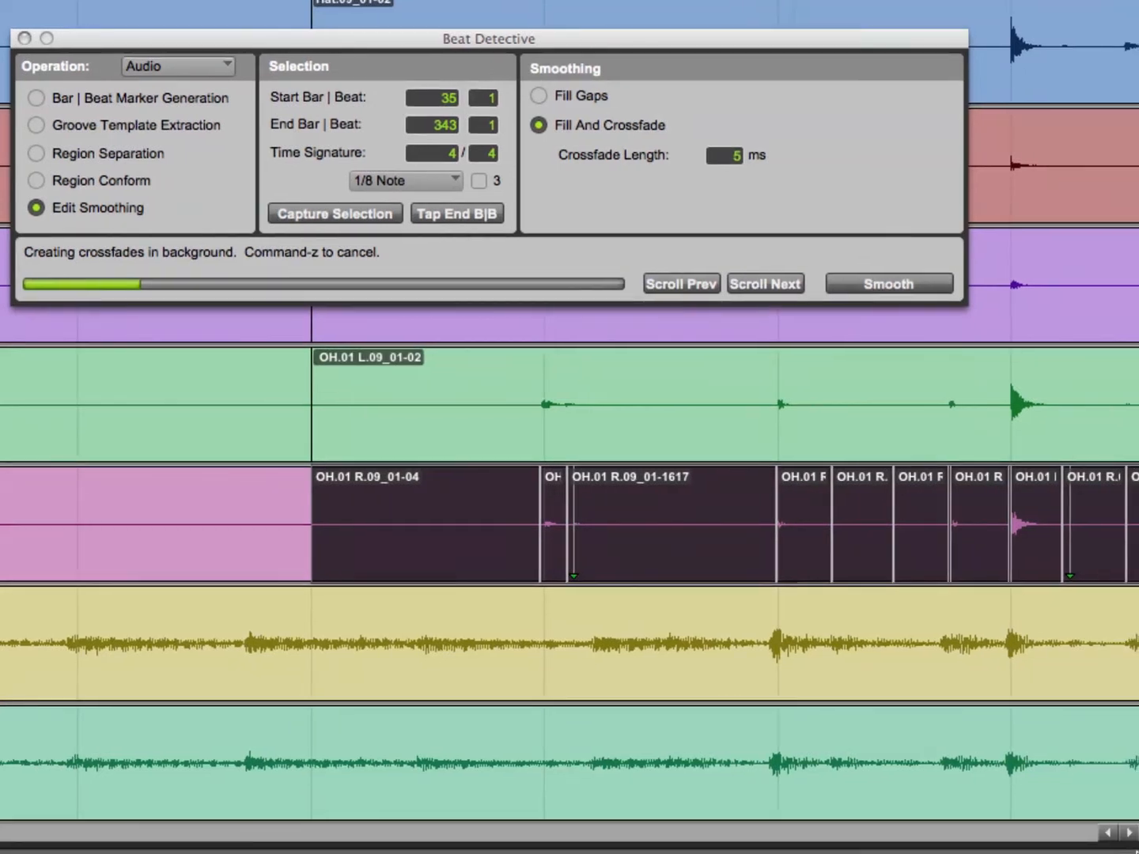
Look through the conformed OH R regions along the timeline to check the slices and crossfades against the grid
{"action": "left_click", "coordinate": [1130, 835]}
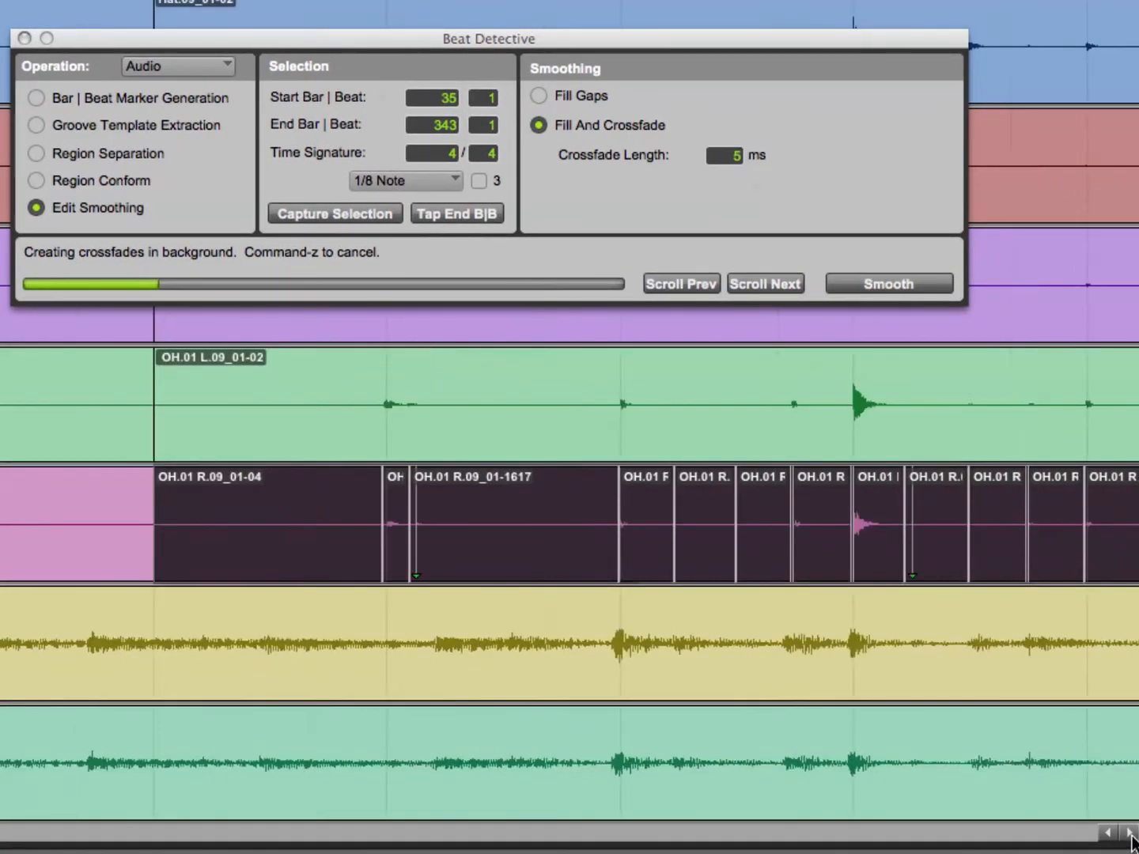
{"action": "left_click", "coordinate": [1131, 836]}
{"action": "left_click", "coordinate": [1131, 836]}
{"action": "left_click", "coordinate": [1131, 836]}
{"action": "left_click", "coordinate": [1132, 836]}
{"action": "left_click", "coordinate": [1132, 836]}
{"action": "left_click", "coordinate": [1131, 835]}
{"action": "left_click", "coordinate": [1132, 836]}
{"action": "left_click", "coordinate": [1132, 835]}
{"action": "left_click", "coordinate": [1131, 836]}
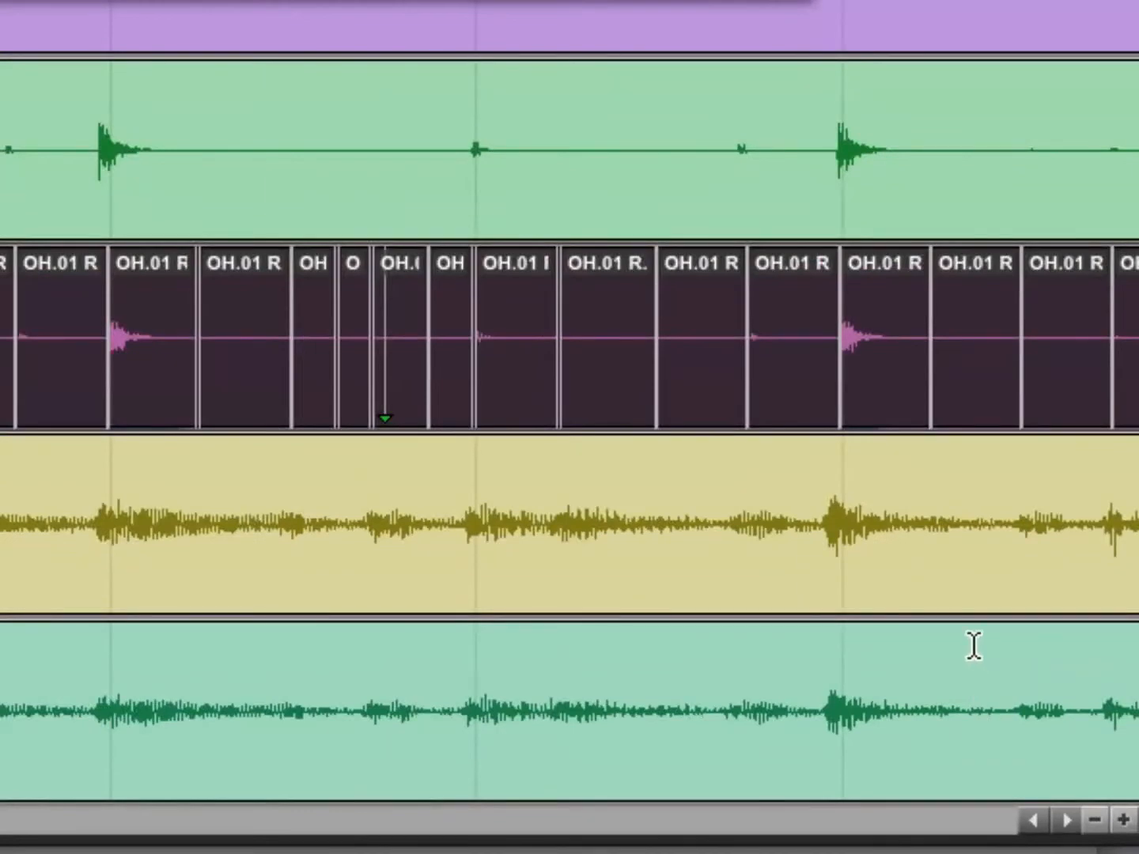
{"action": "left_click", "coordinate": [1065, 812]}
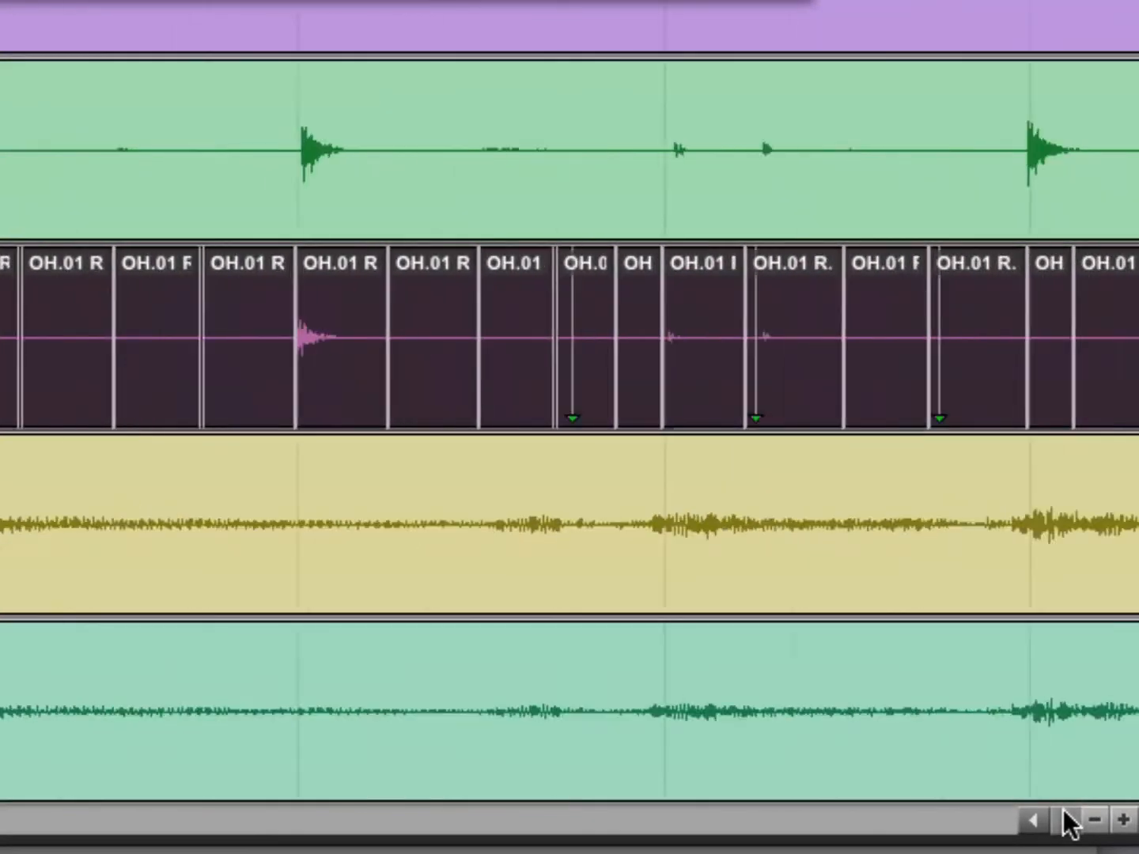
{"action": "left_click", "coordinate": [1065, 813]}
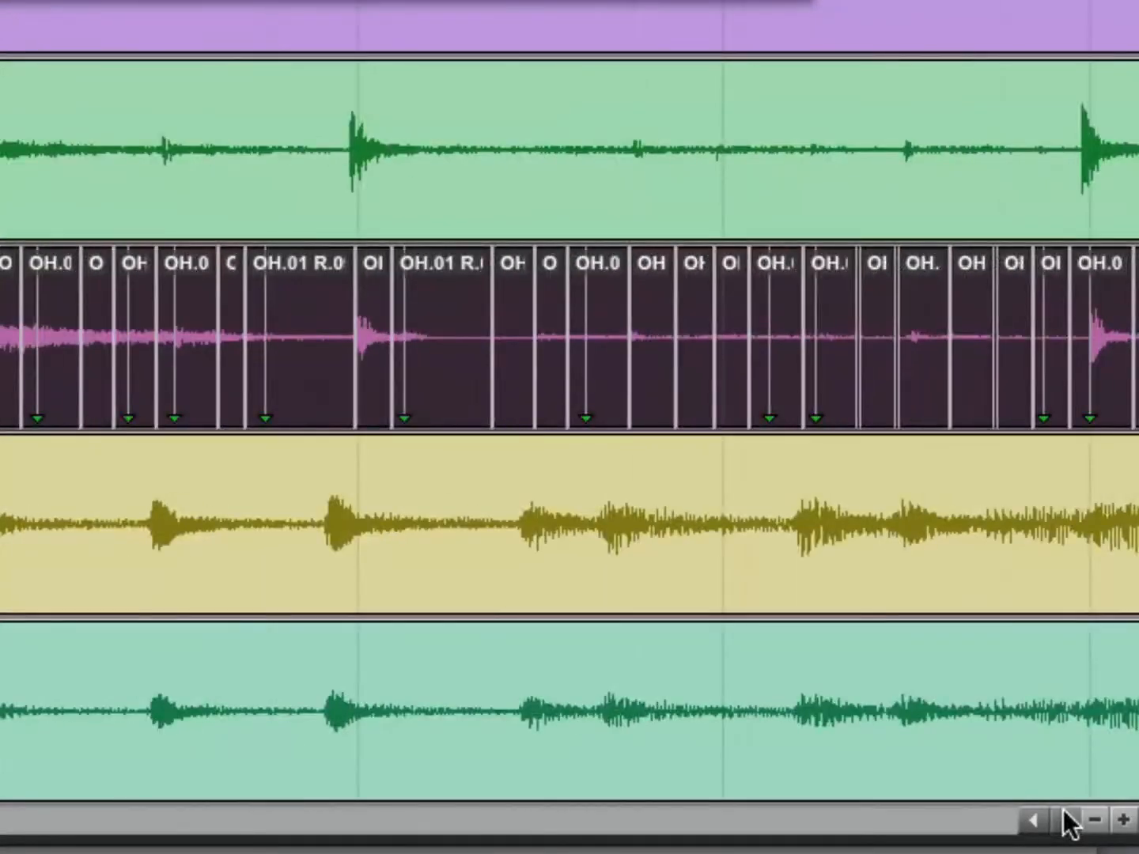
{"action": "left_click", "coordinate": [1068, 823]}
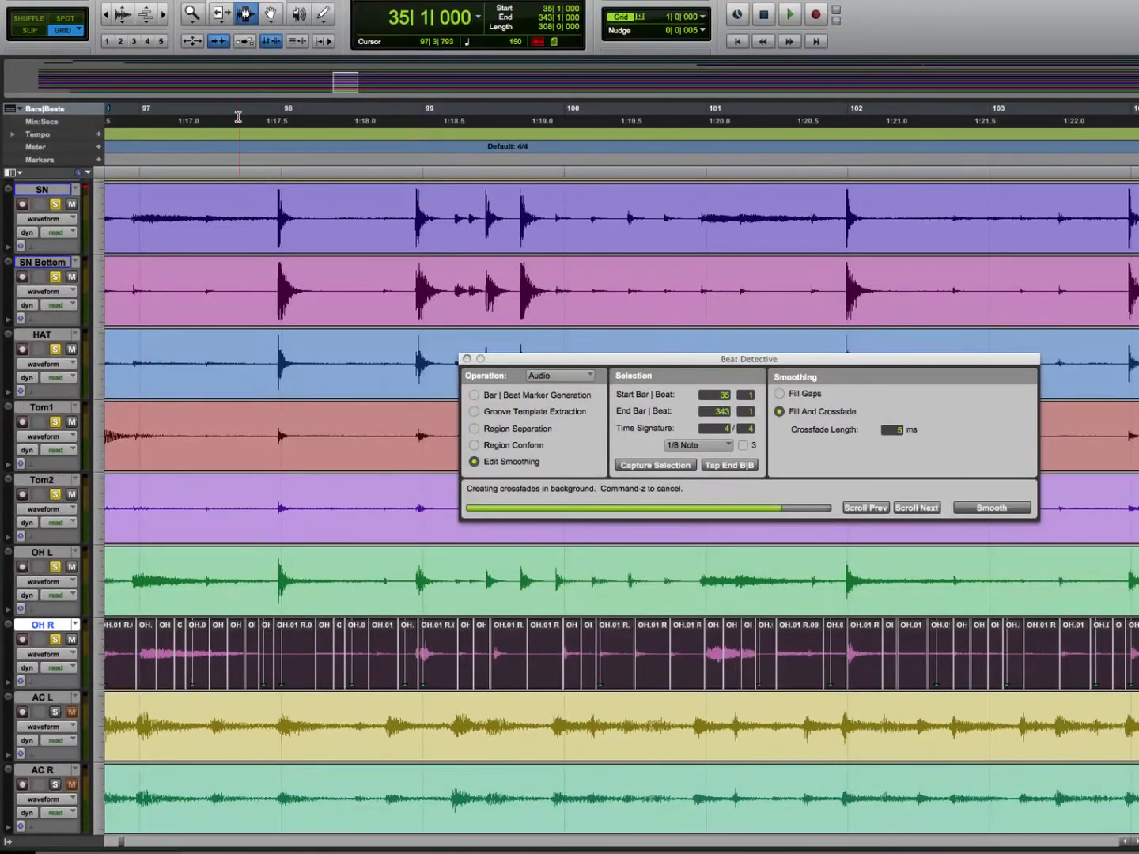
Select the OH L region from bar 35 onward and move the Beat Detective window up
{"action": "key", "text": "super+bracketleft"}
{"action": "key", "text": "super+bracketleft"}
{"action": "key", "text": "super+bracketleft"}
{"action": "key", "text": "super+bracketleft"}
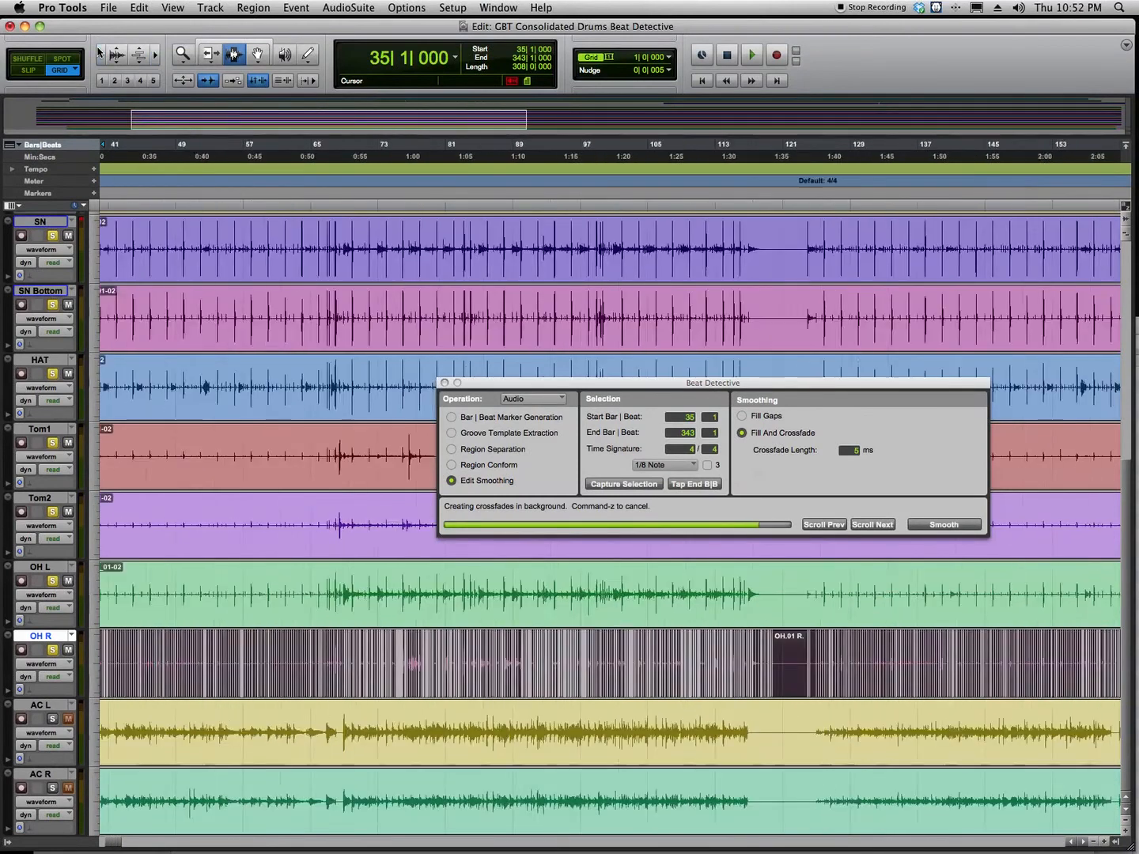
{"action": "key", "text": "super+bracketleft"}
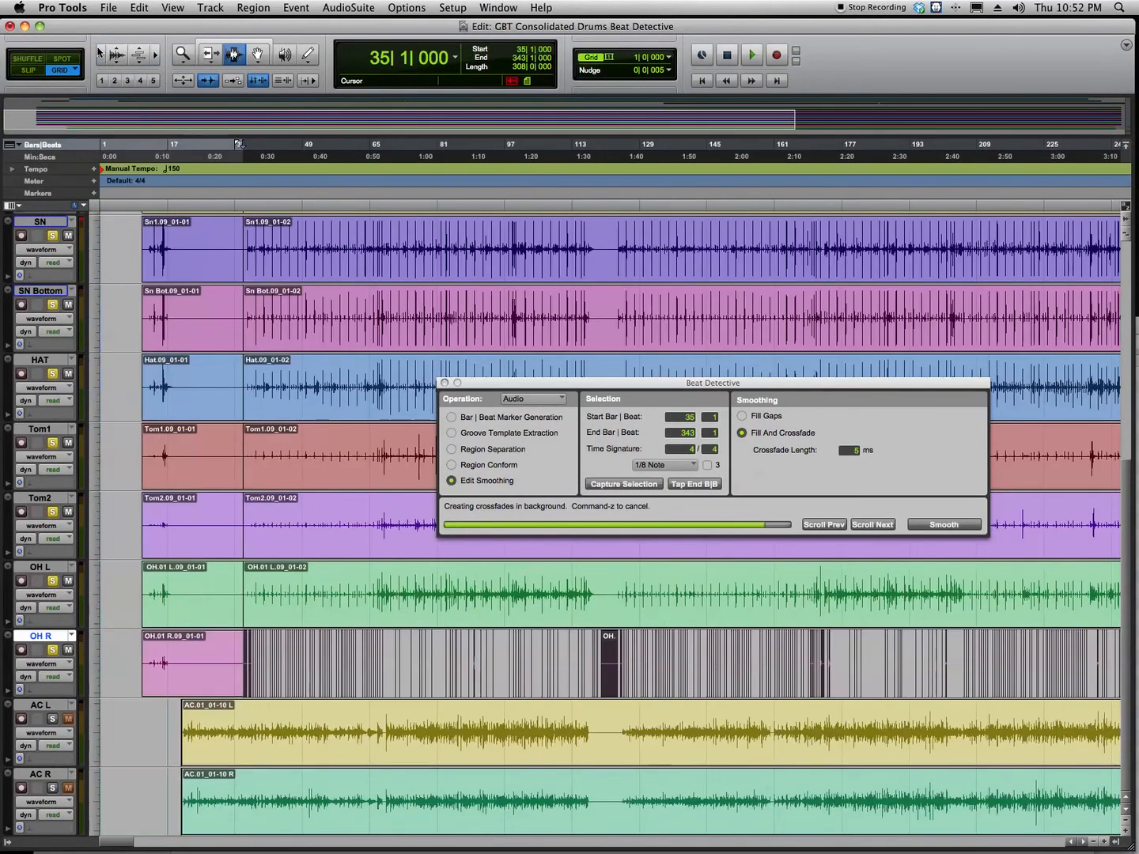
{"action": "key", "text": "super+bracketleft"}
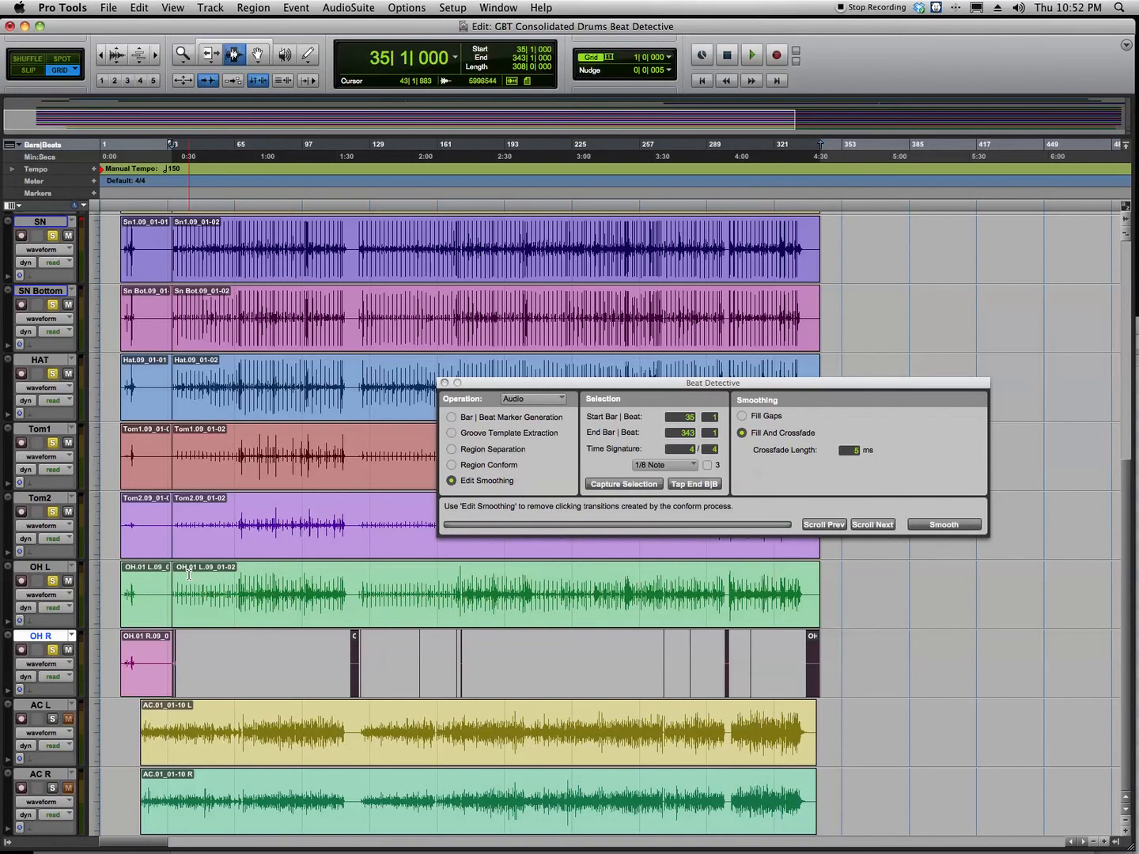
{"action": "double_click", "coordinate": [190, 574]}
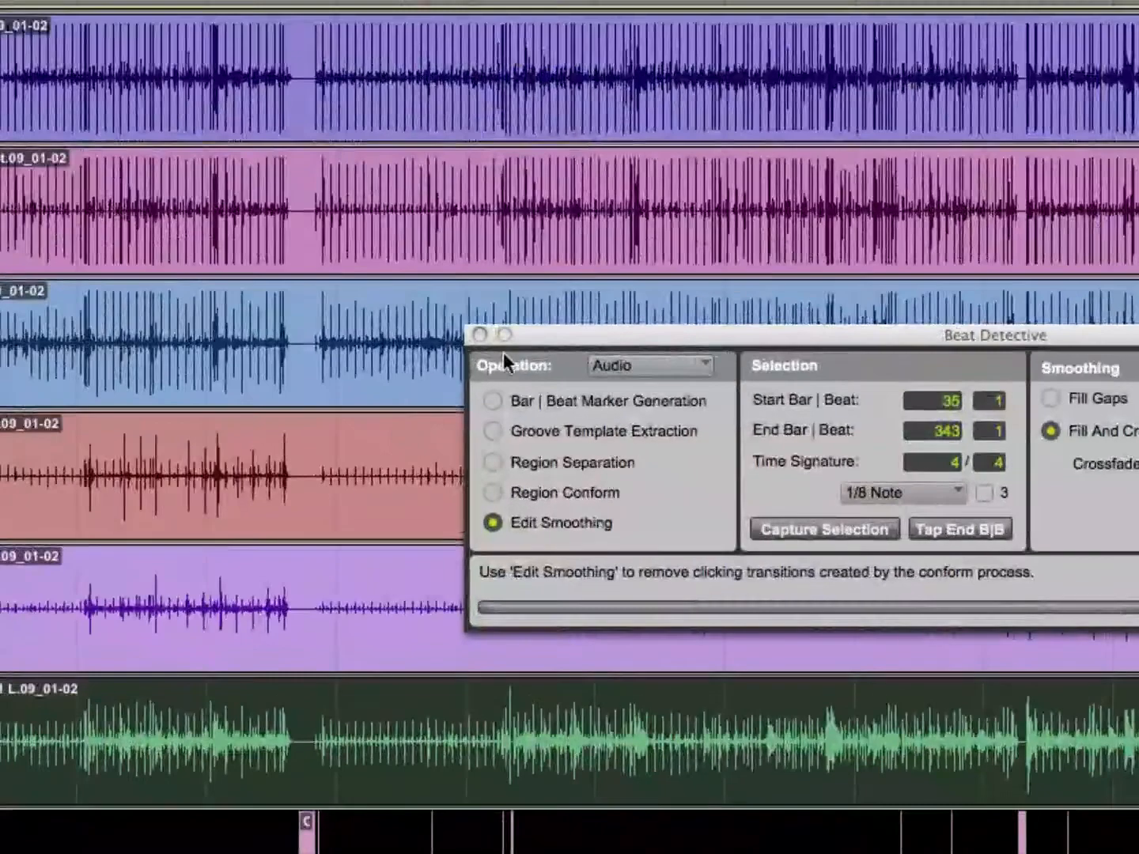
{"action": "left_click_drag", "start_coordinate": [539, 330], "coordinate": [172, 258]}
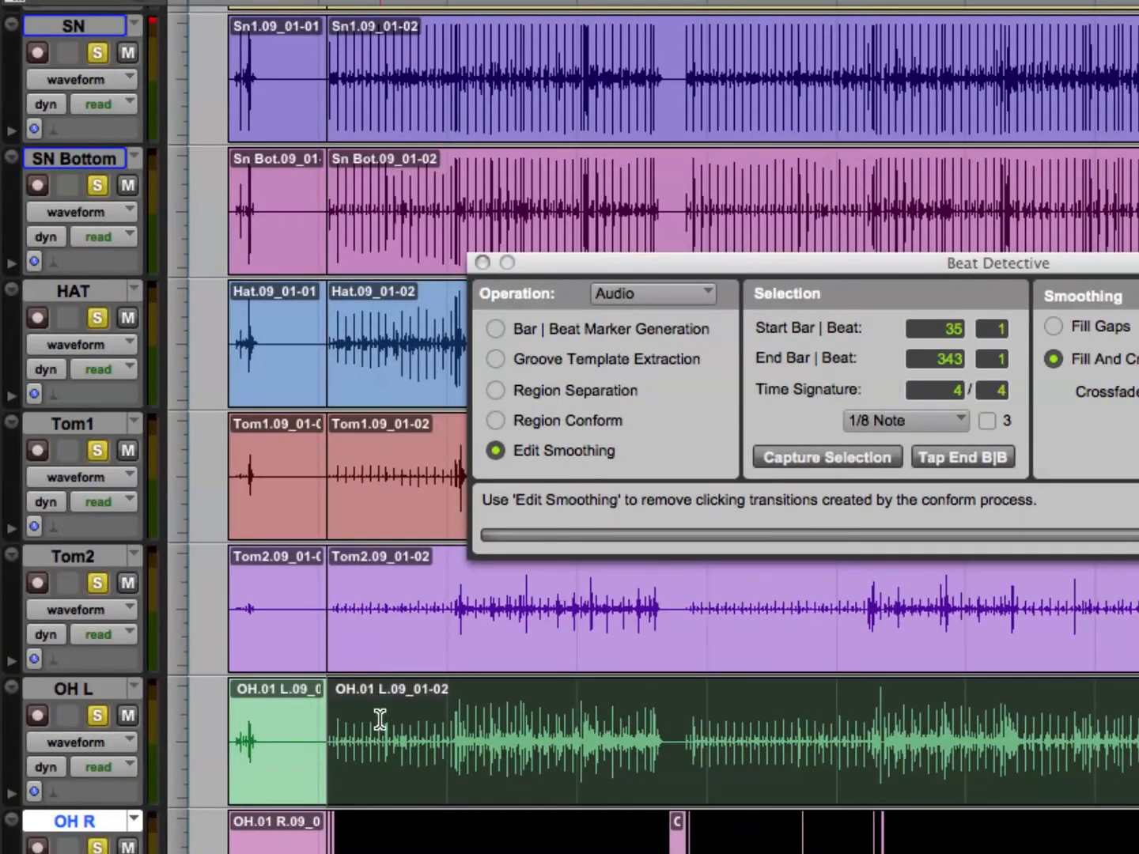
Separate and conform the OH L region at its detected trigger points with Standard conform, smoothing the edits with Fill And Crossfade at 5 ms
{"action": "left_click", "coordinate": [495, 390]}
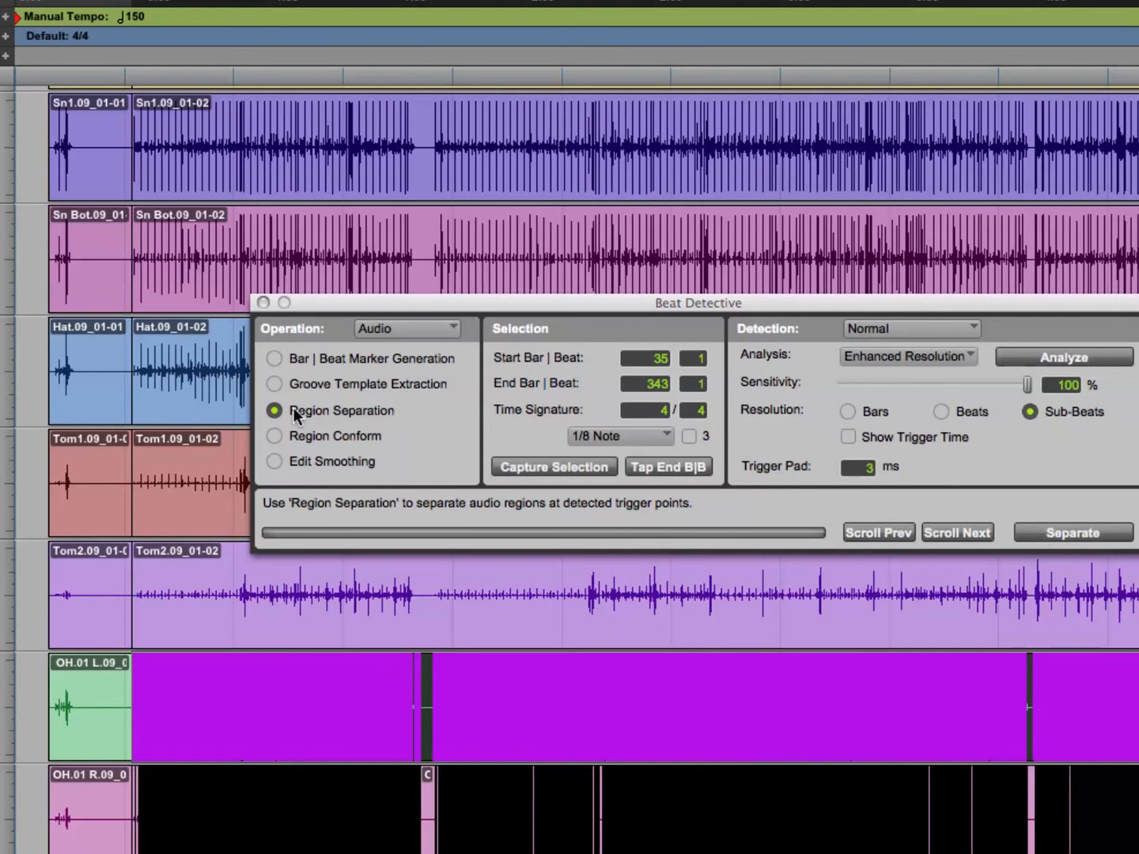
{"action": "left_click", "coordinate": [1072, 531]}
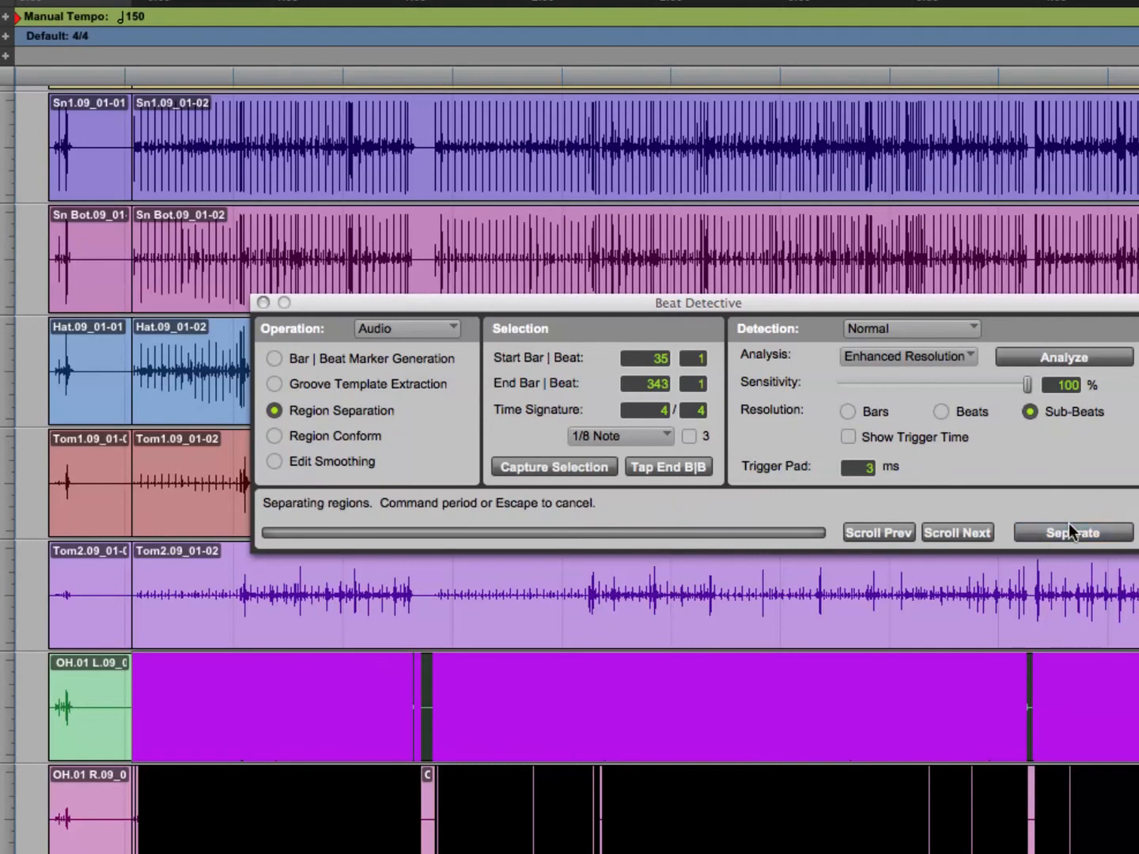
{"action": "left_click", "coordinate": [274, 436]}
{"action": "left_click", "coordinate": [1050, 536]}
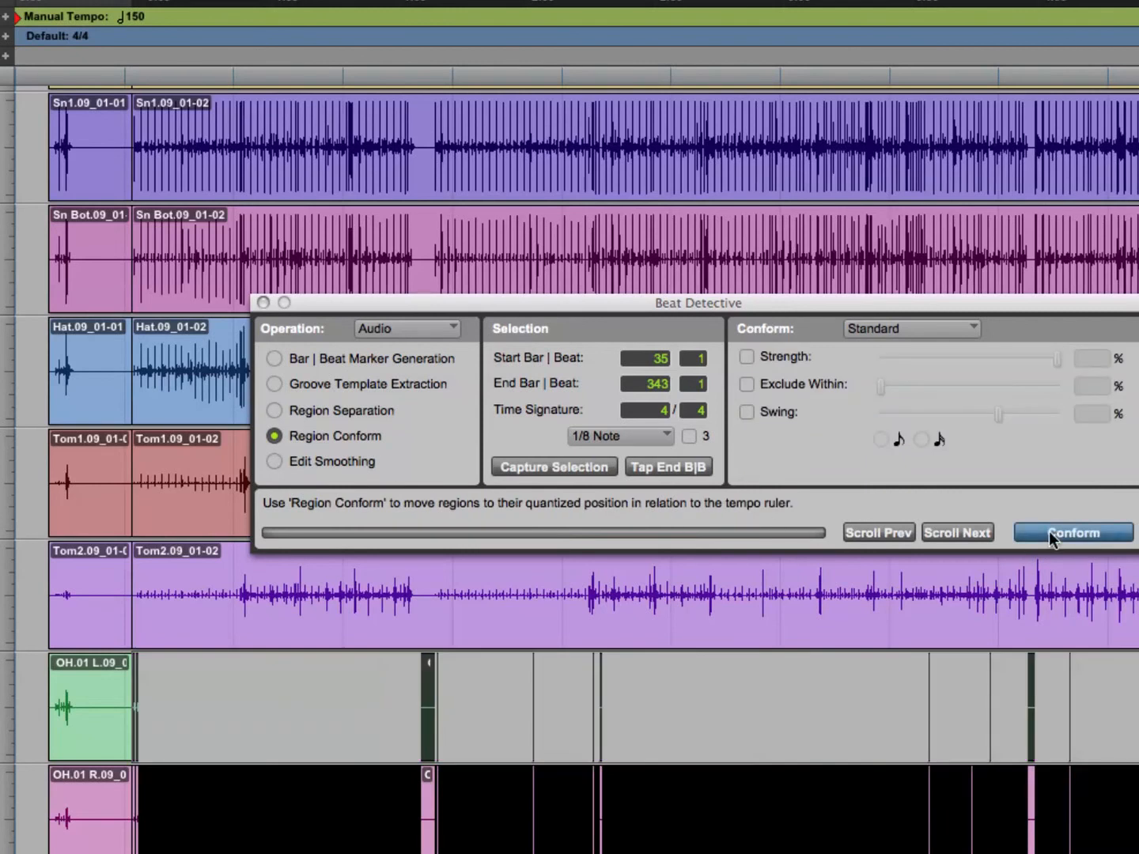
{"action": "left_click", "coordinate": [272, 462]}
{"action": "left_click", "coordinate": [1117, 537]}
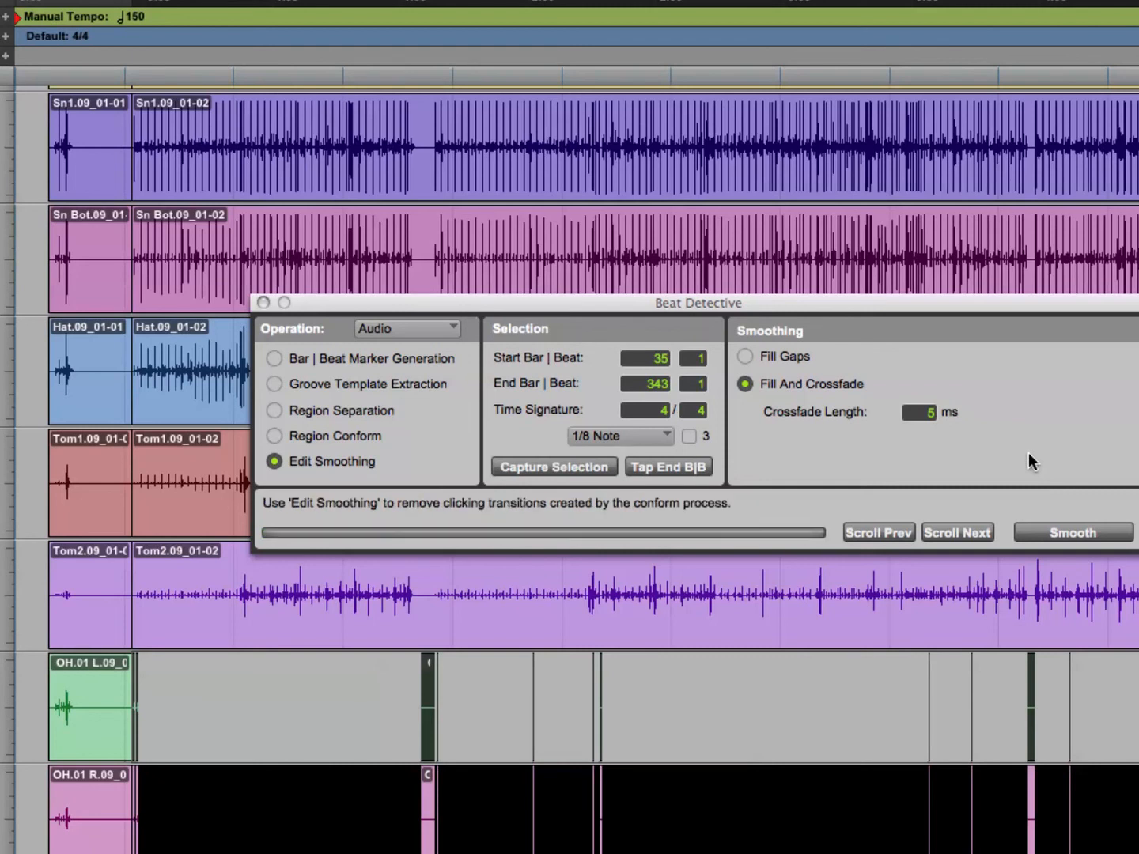
Separate and conform the Tom2 region from bar 35 to 343 with Standard conform, smoothing the edits with 5 ms Fill And Crossfade
{"action": "key", "text": "shift+p"}
{"action": "key", "text": "shift+p"}
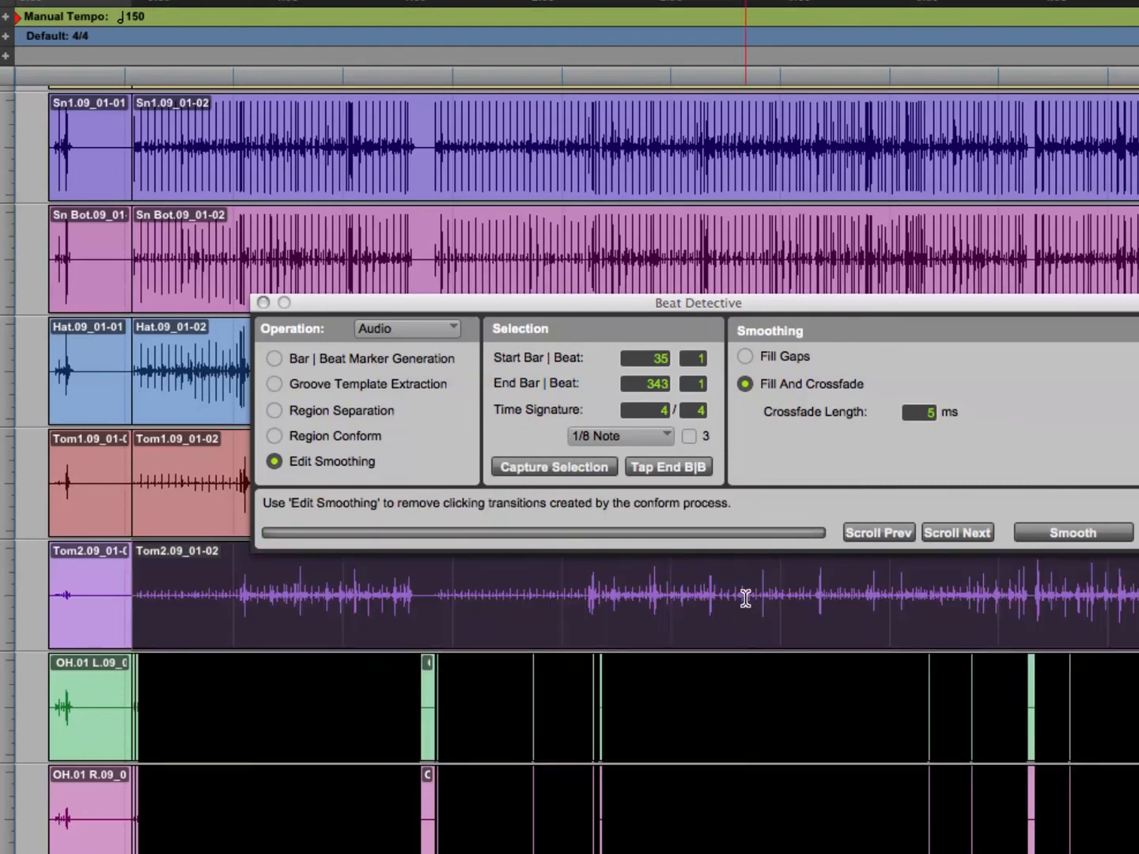
{"action": "left_click", "coordinate": [274, 410]}
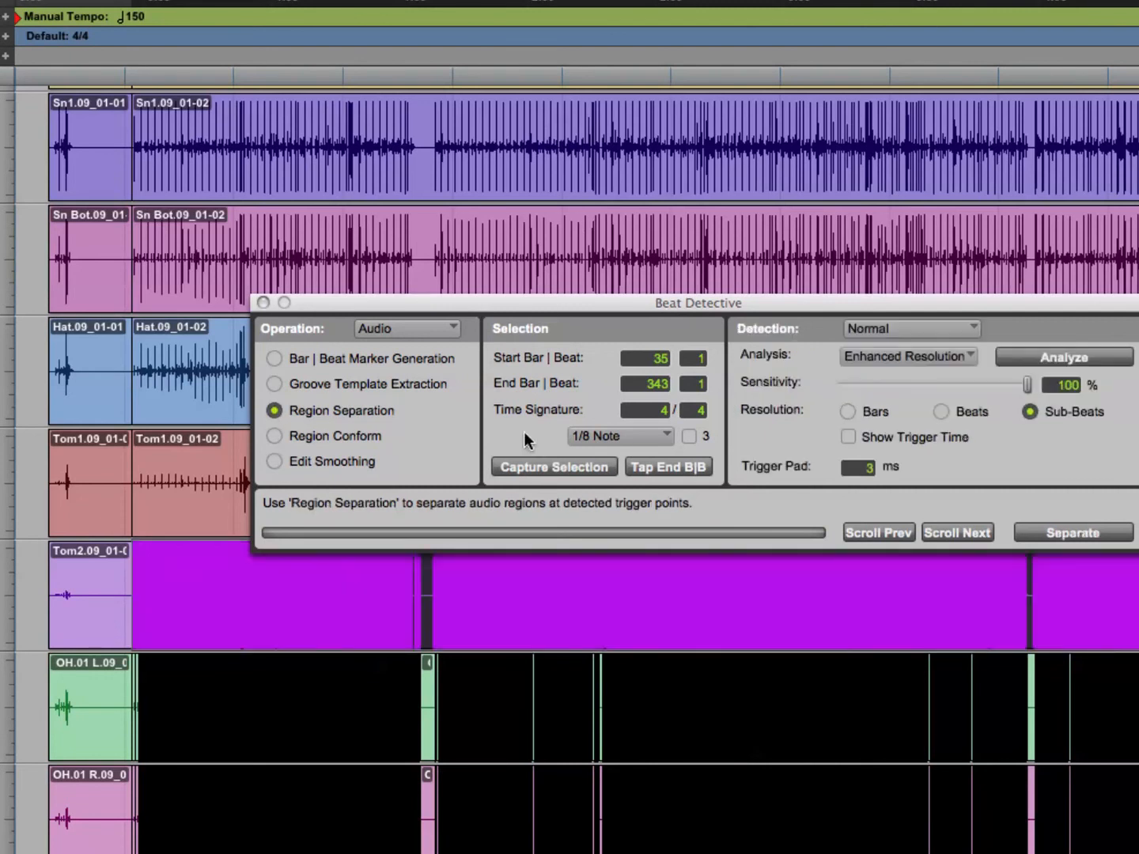
{"action": "left_click", "coordinate": [1036, 526]}
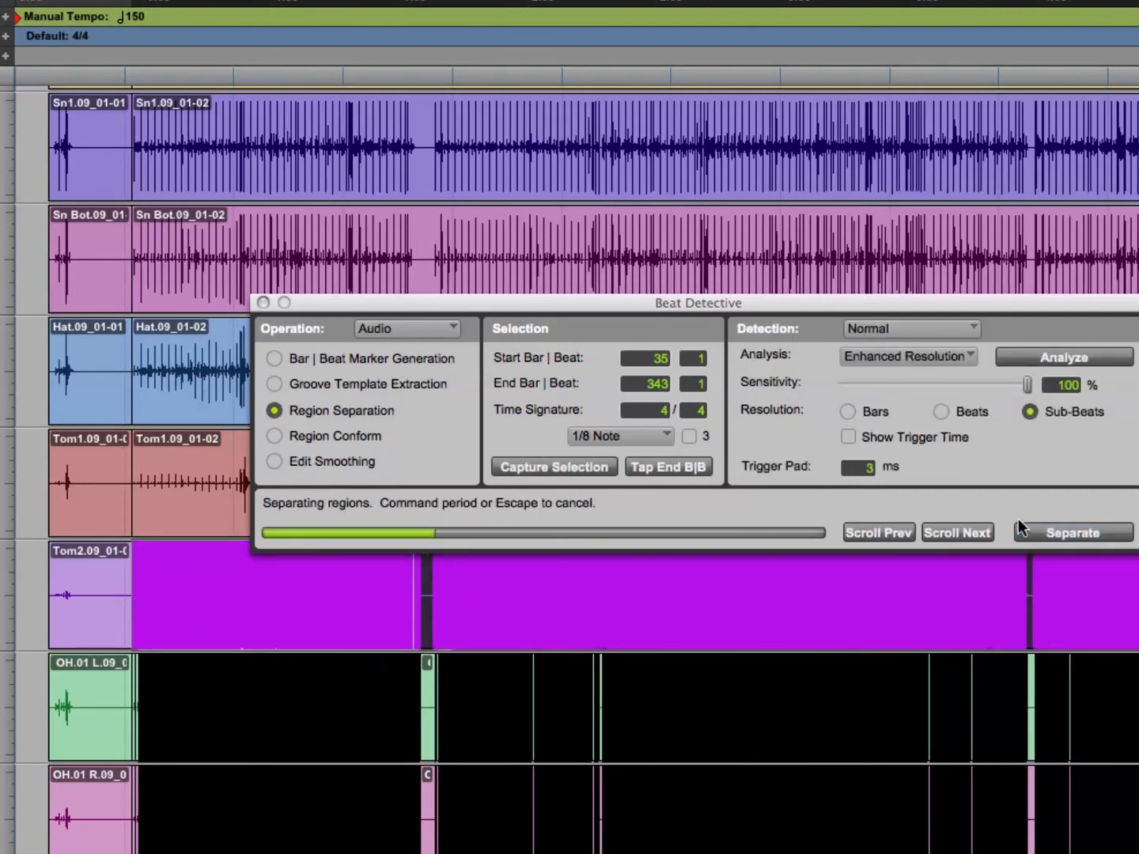
{"action": "left_click", "coordinate": [273, 438]}
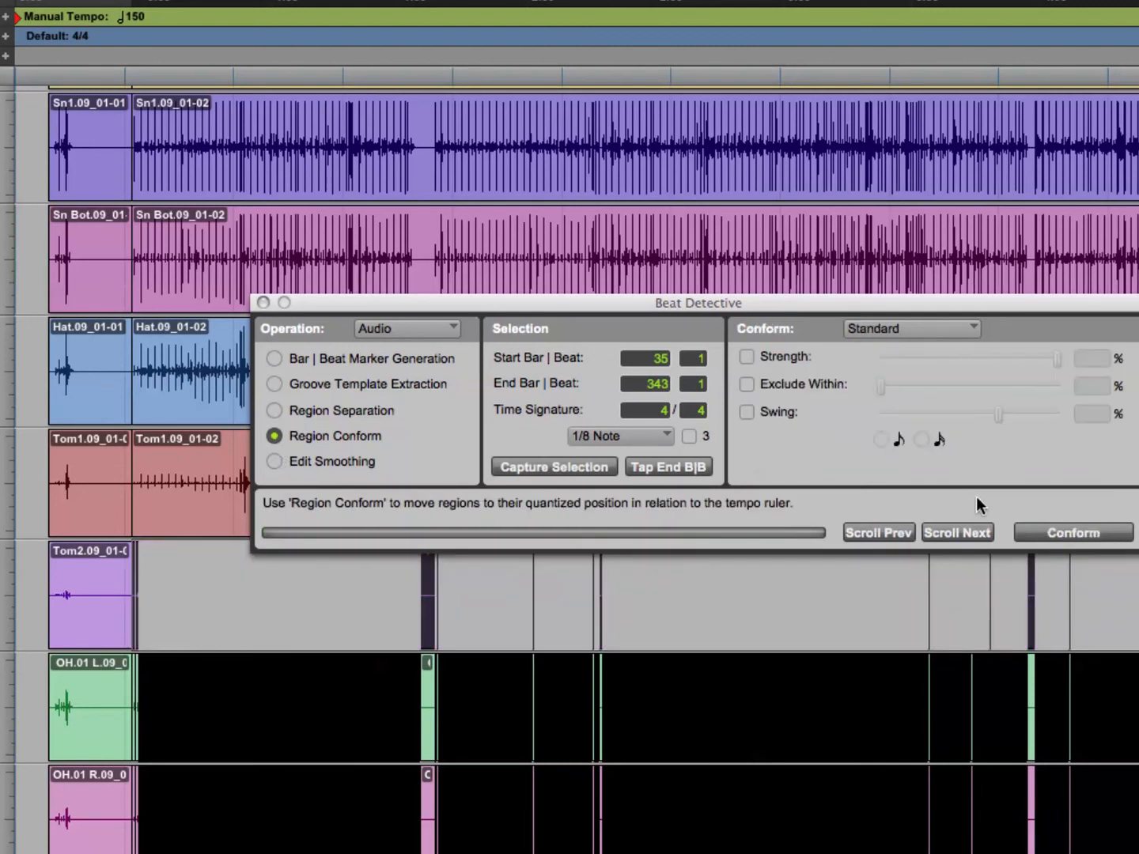
{"action": "left_click", "coordinate": [1044, 530]}
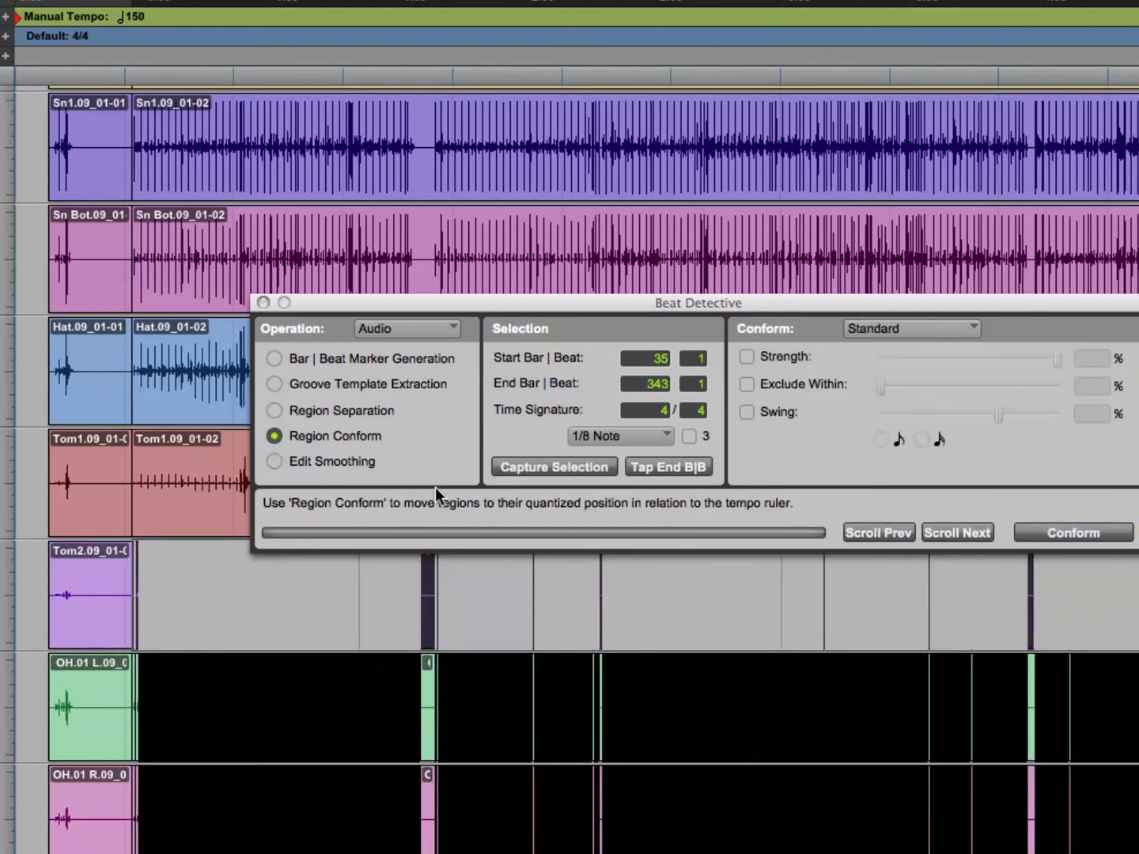
{"action": "left_click", "coordinate": [274, 462]}
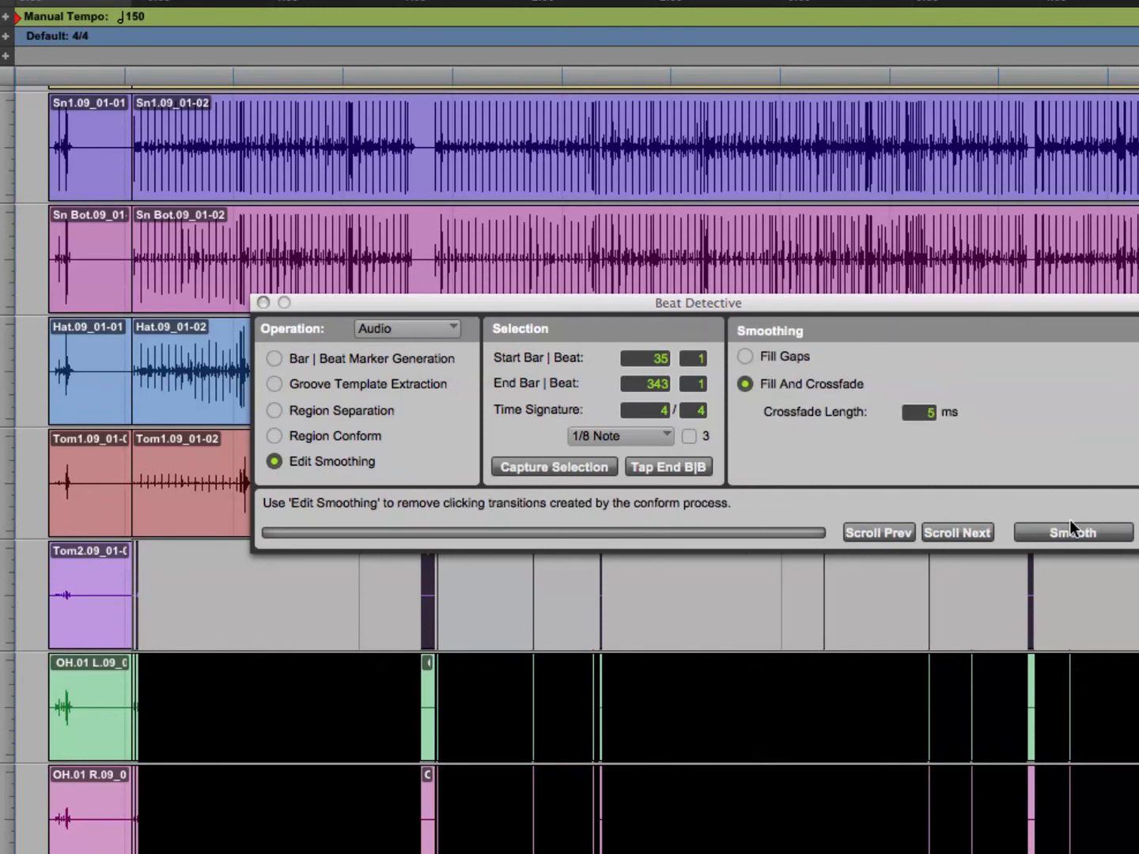
{"action": "left_click", "coordinate": [1094, 527]}
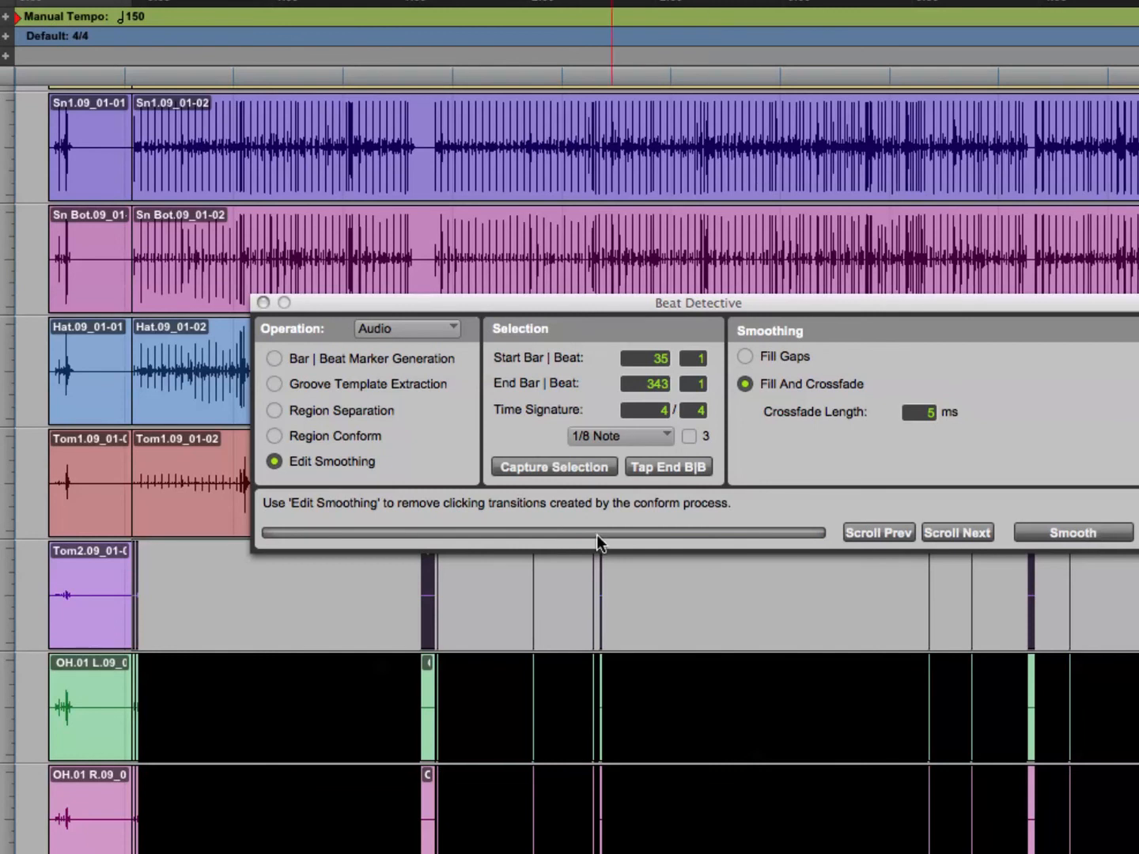
Separate and conform the Tom1 region from bar 35 to 343 with Standard conform, smoothing the edits with 5 ms Fill And Crossfade
{"action": "left_click", "coordinate": [154, 455]}
{"action": "left_click", "coordinate": [273, 409]}
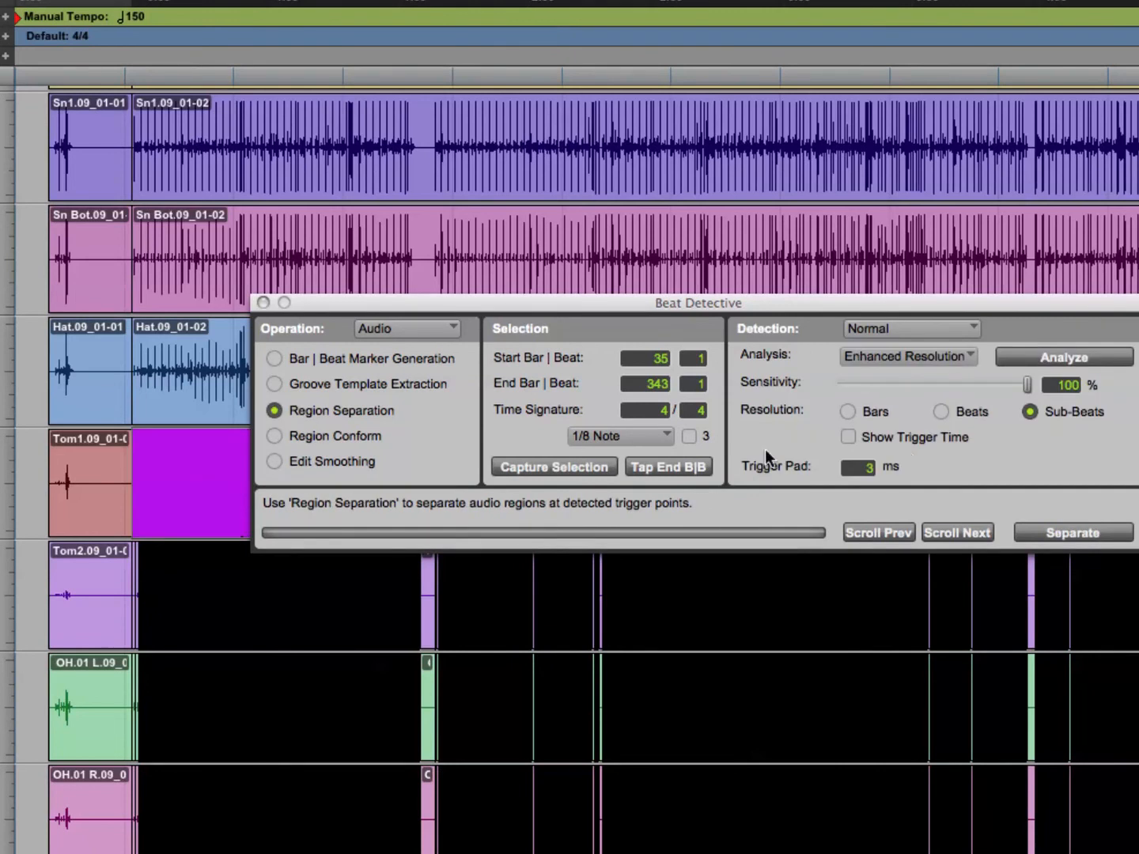
{"action": "left_click", "coordinate": [1031, 531]}
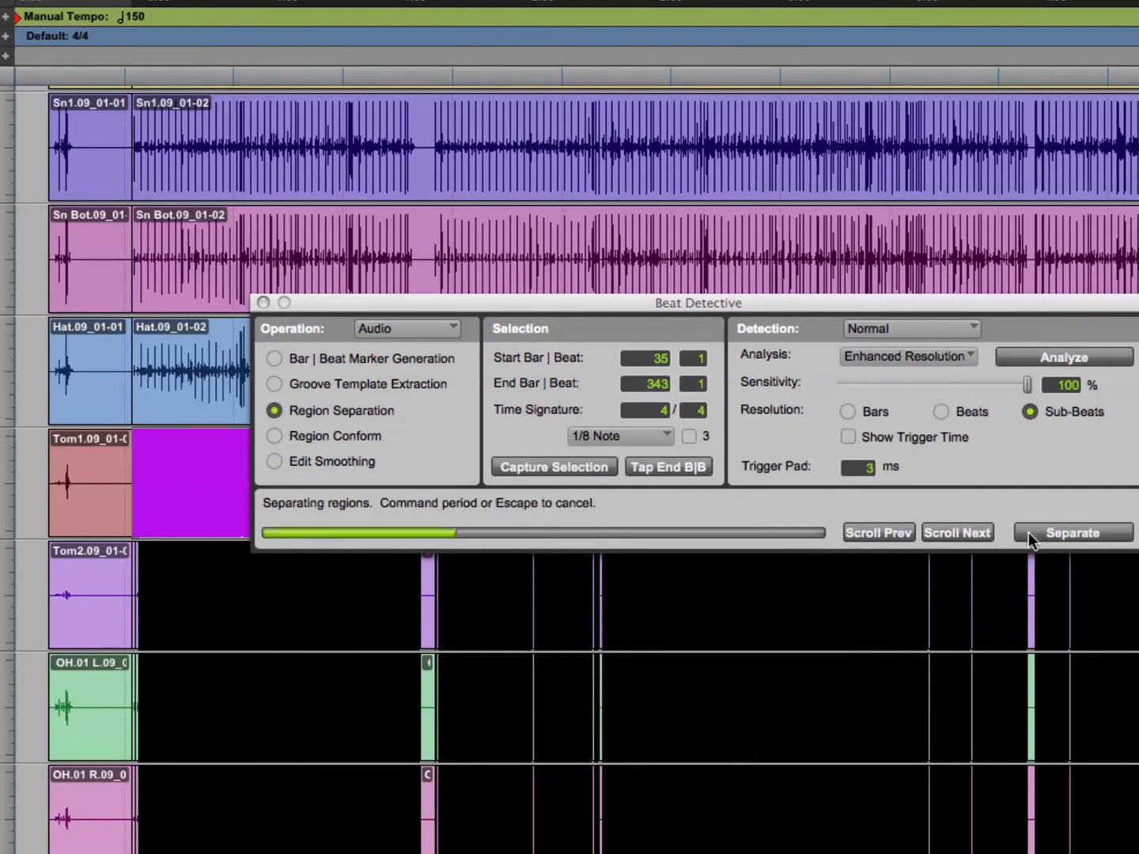
{"action": "left_click", "coordinate": [277, 435]}
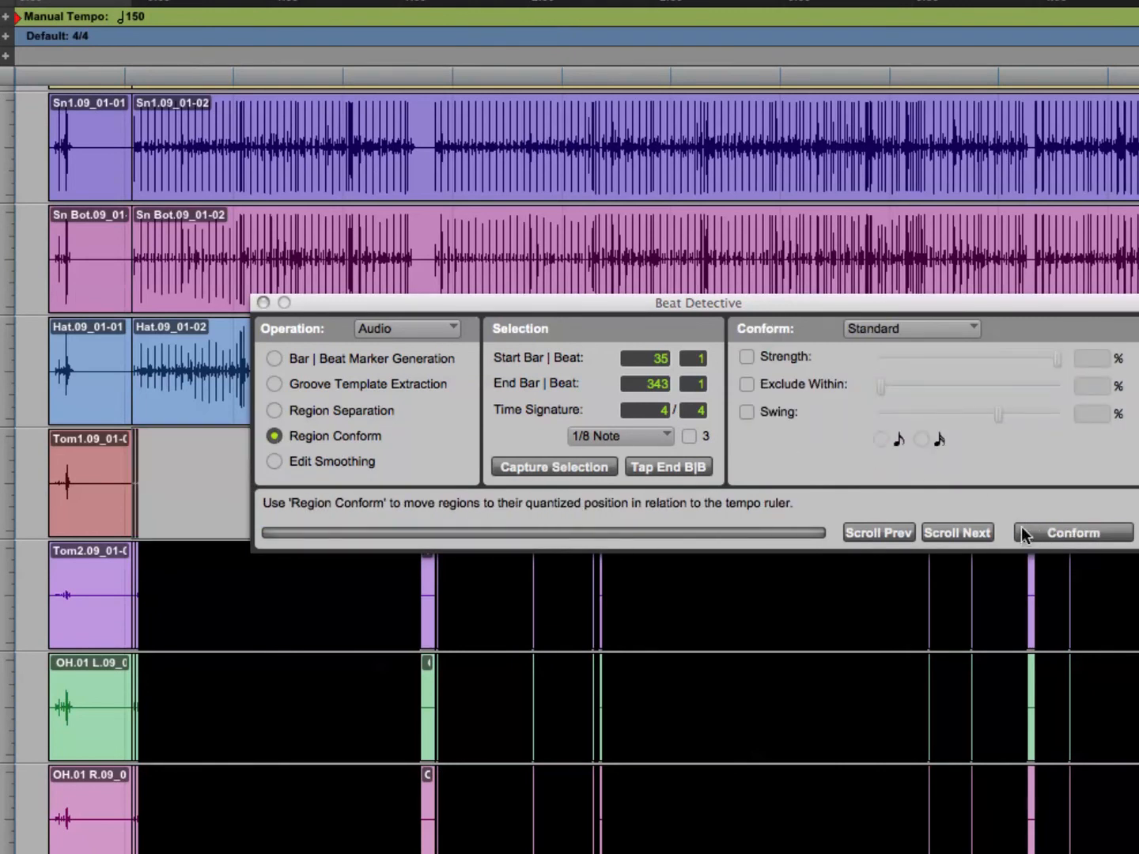
{"action": "left_click", "coordinate": [276, 462]}
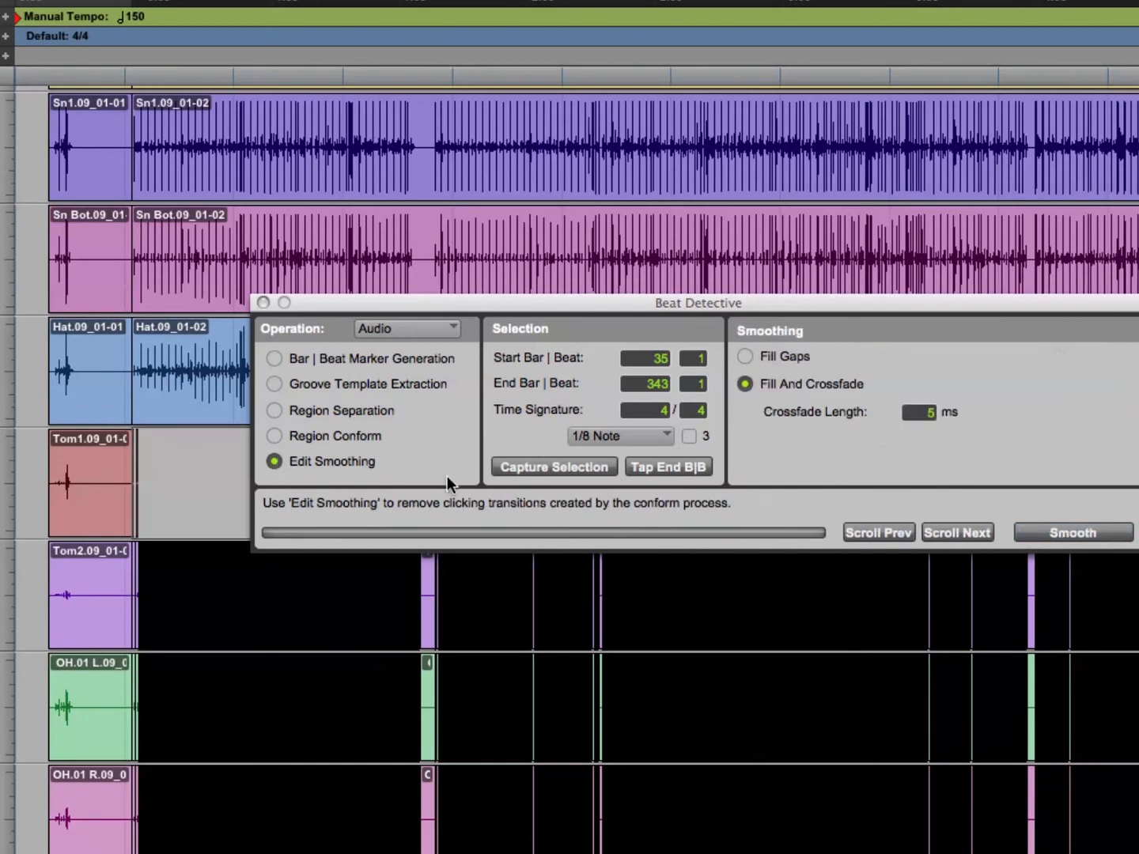
{"action": "left_click", "coordinate": [1032, 536]}
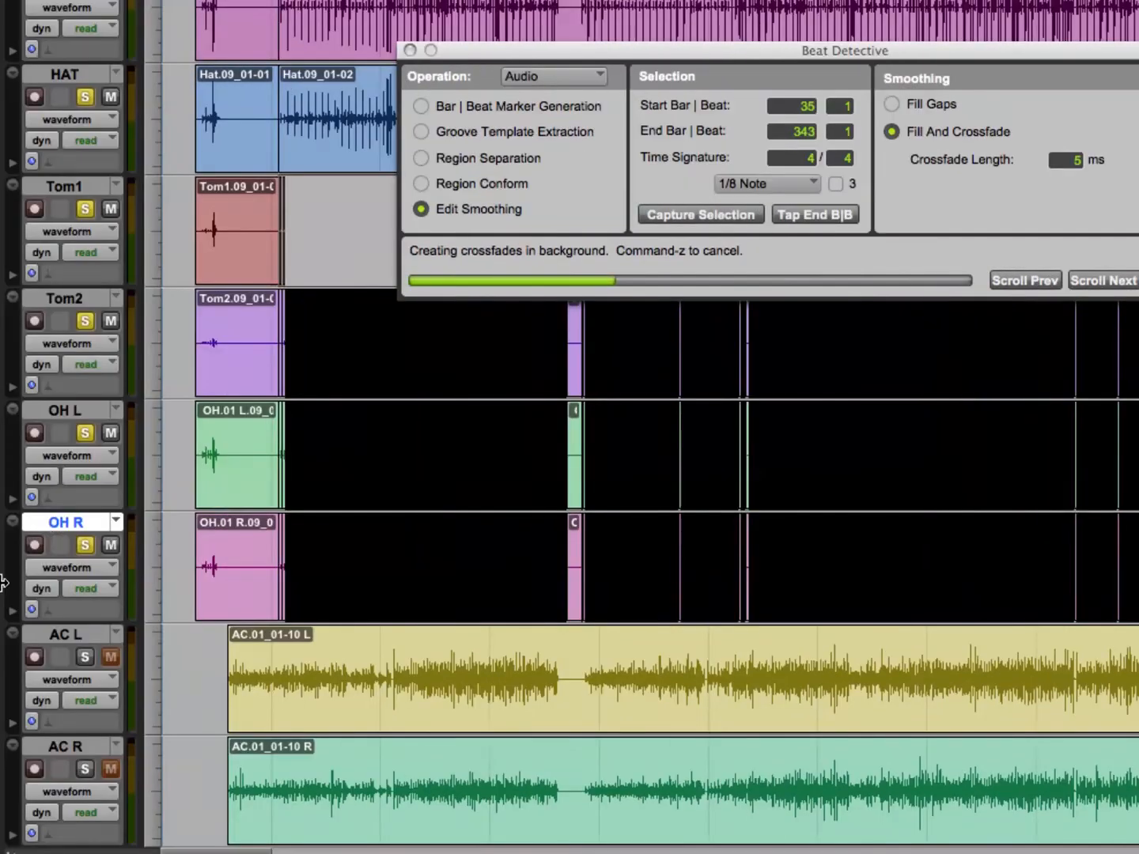
Turn off solo on the Kick, Kick2, SN, SN Bottom and HAT tracks, leaving only the toms and overheads soloed
{"action": "scroll", "coordinate": [95, 99], "scroll_direction": "up", "scroll_amount": 5}
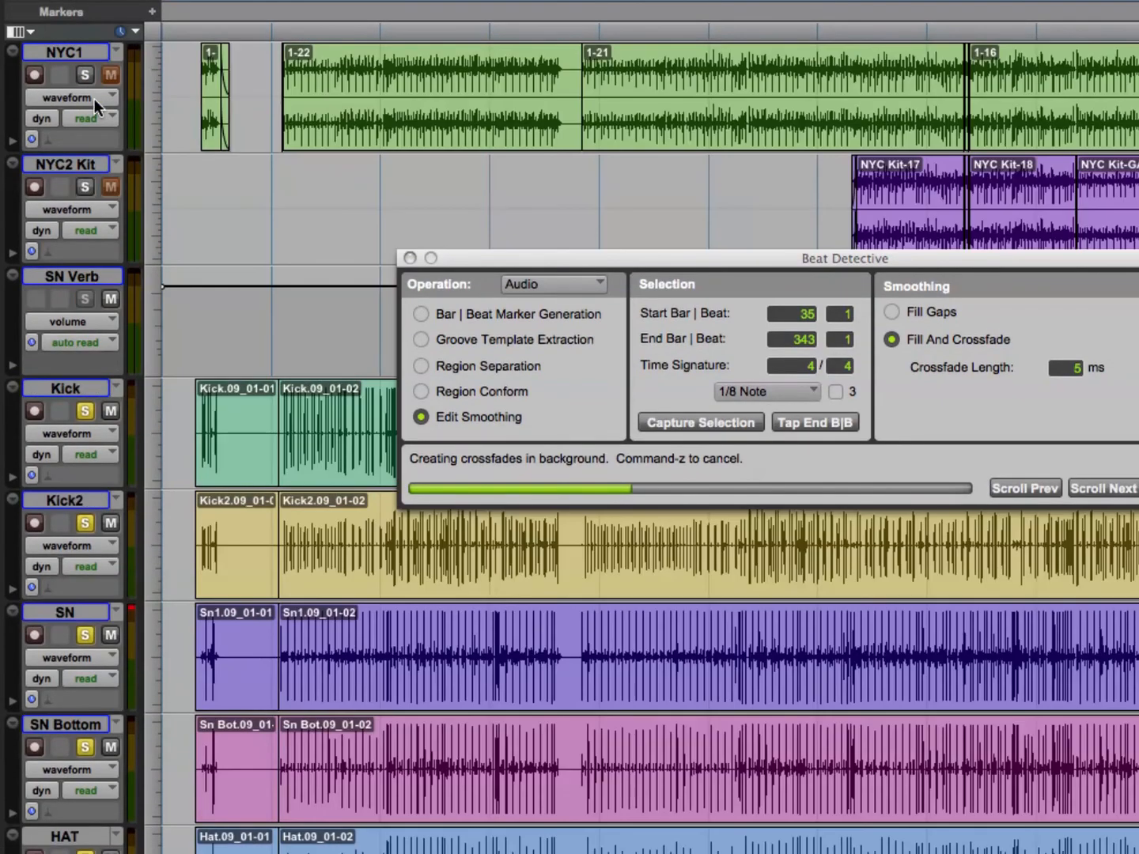
{"action": "left_click", "coordinate": [85, 410]}
{"action": "left_click", "coordinate": [84, 524]}
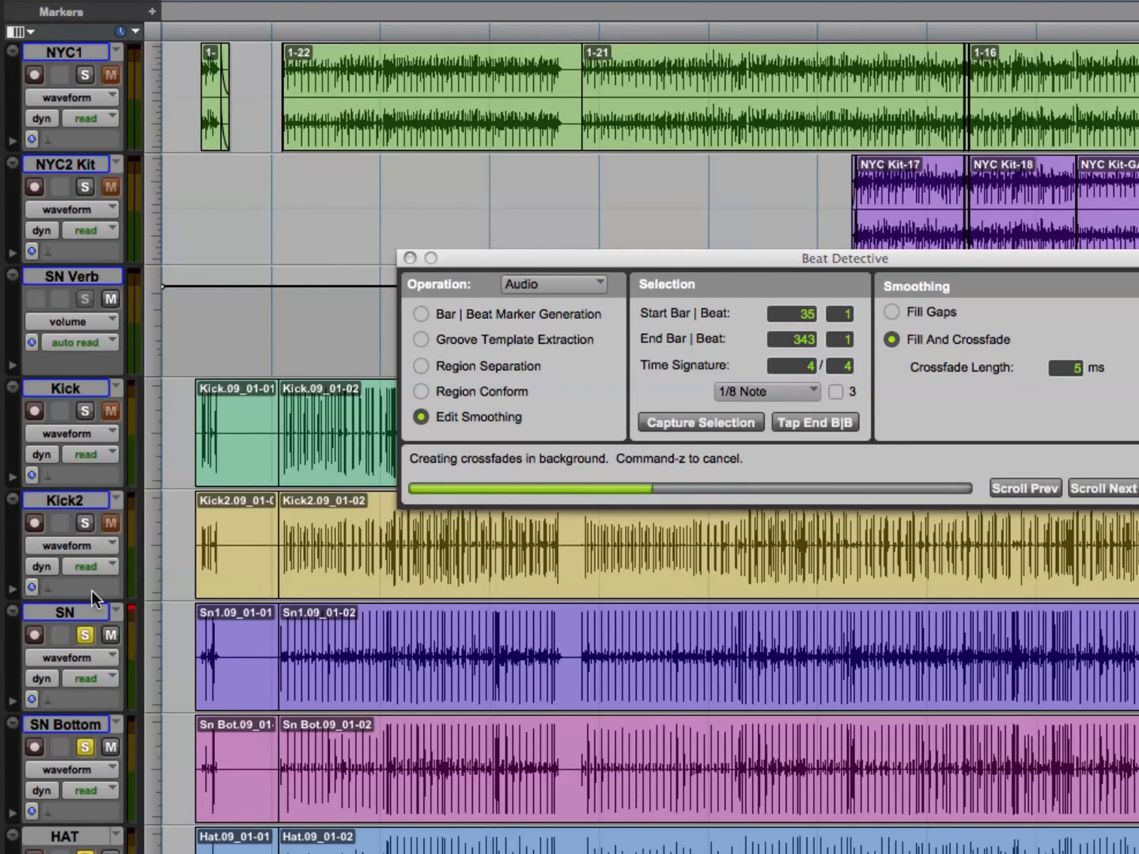
{"action": "left_click", "coordinate": [84, 635]}
{"action": "left_click", "coordinate": [85, 748]}
{"action": "scroll", "coordinate": [86, 749], "scroll_direction": "down", "scroll_amount": 2}
{"action": "scroll", "coordinate": [86, 750], "scroll_direction": "down", "scroll_amount": 4}
{"action": "left_click", "coordinate": [86, 305]}
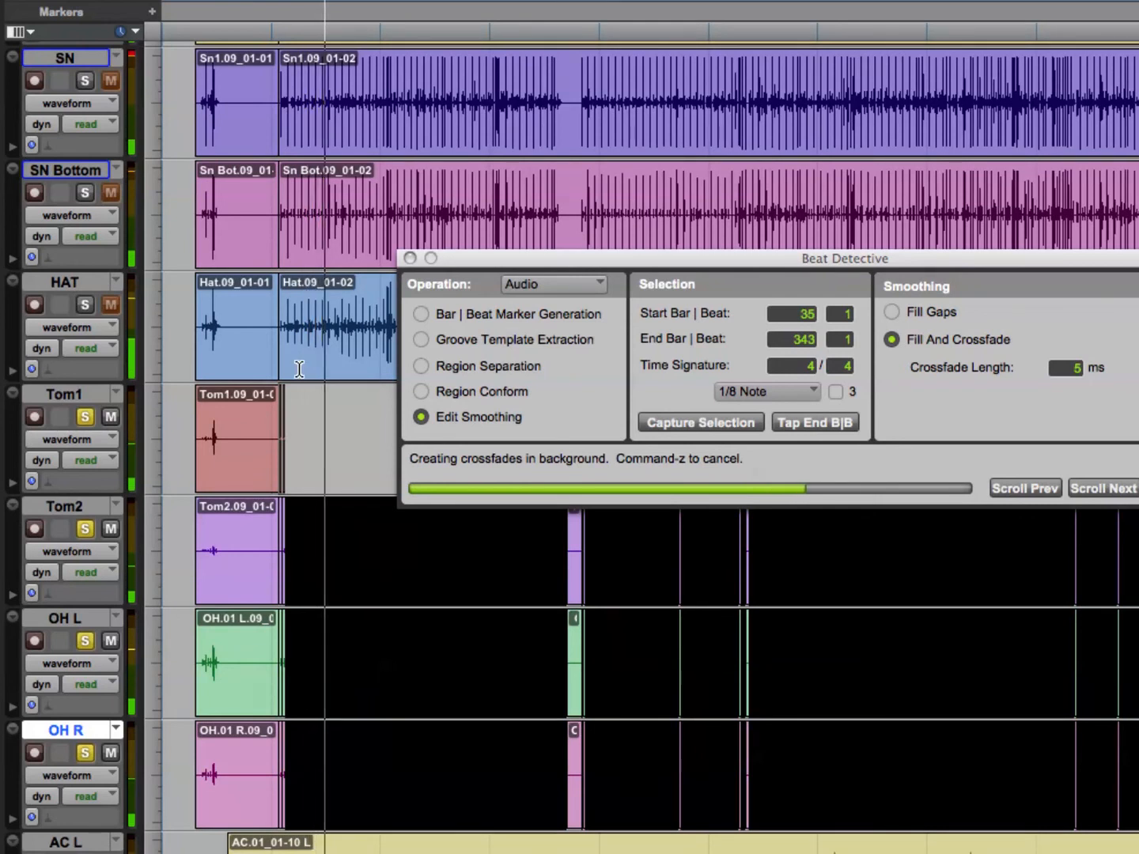
Audition the soloed tom and overhead tracks while checking the Loop track's solo and mute, and stop playback
{"action": "scroll", "coordinate": [304, 692], "scroll_direction": "up", "scroll_amount": 6}
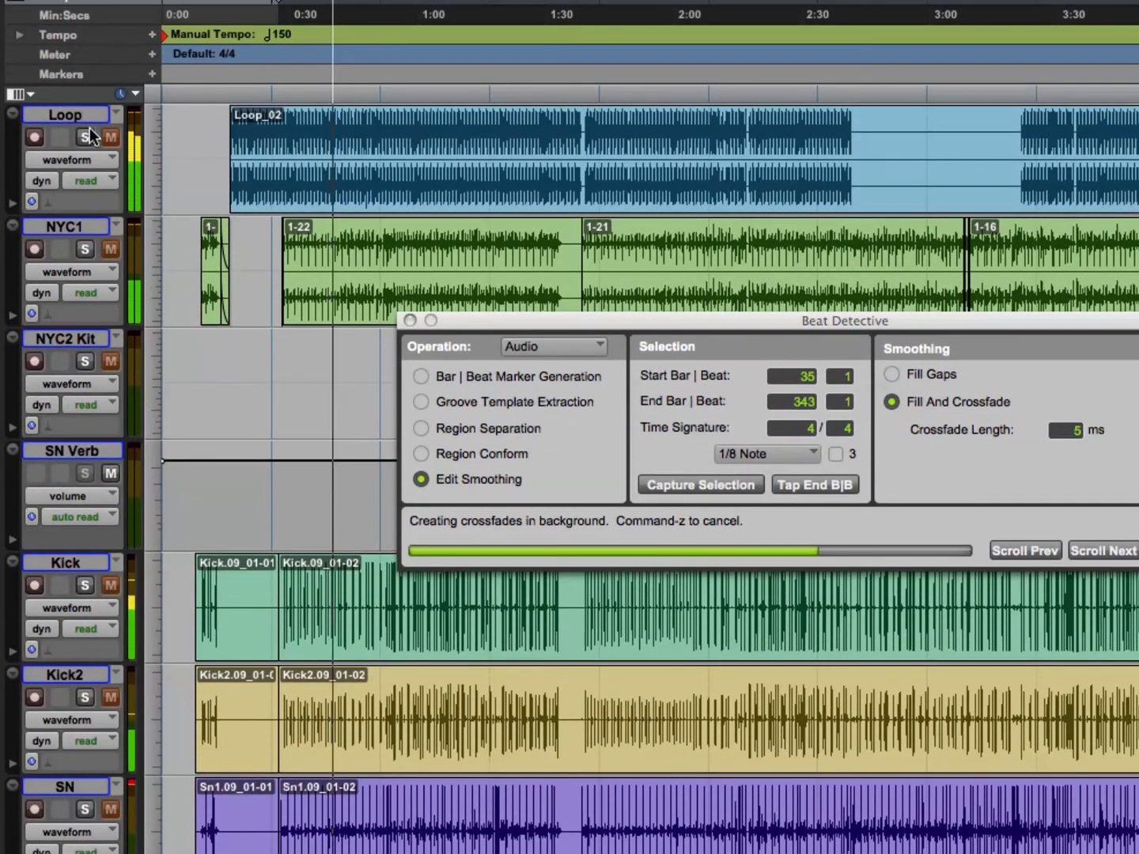
{"action": "left_click", "coordinate": [86, 76]}
{"action": "left_click", "coordinate": [86, 138]}
{"action": "left_click", "coordinate": [111, 139]}
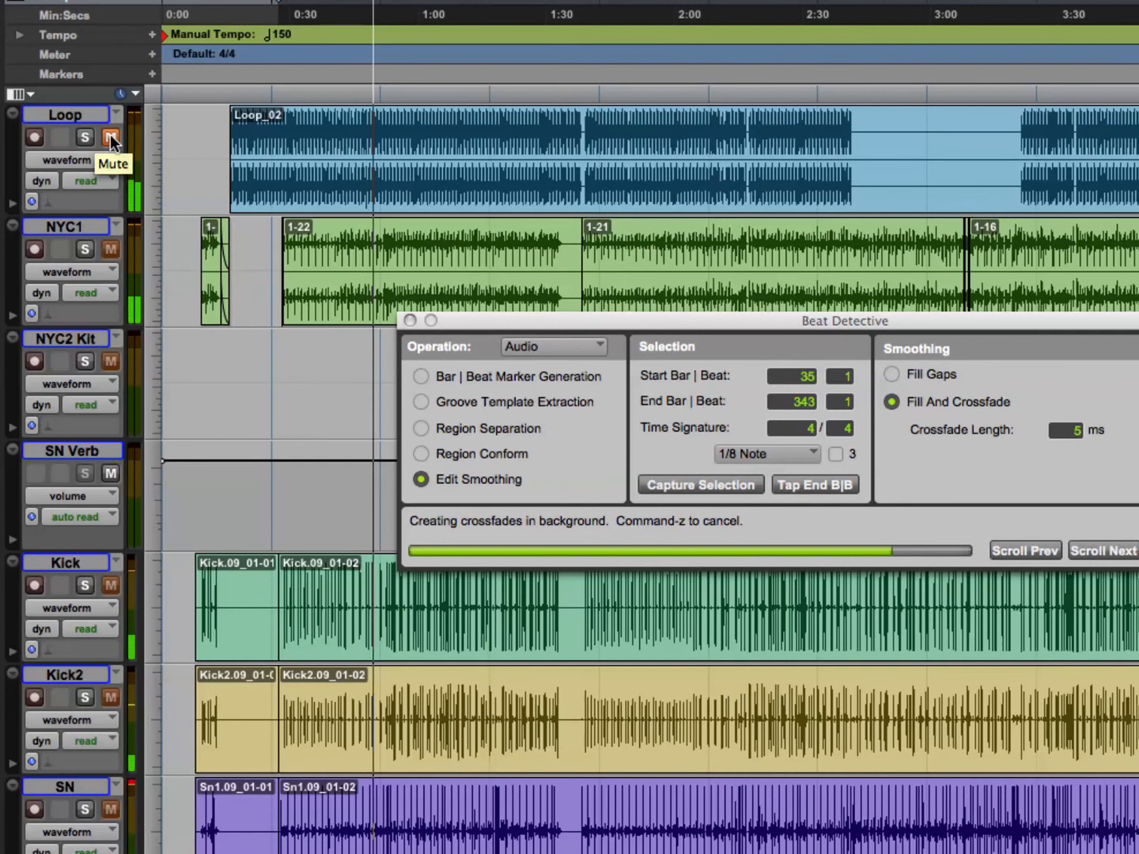
{"action": "key", "text": "space"}
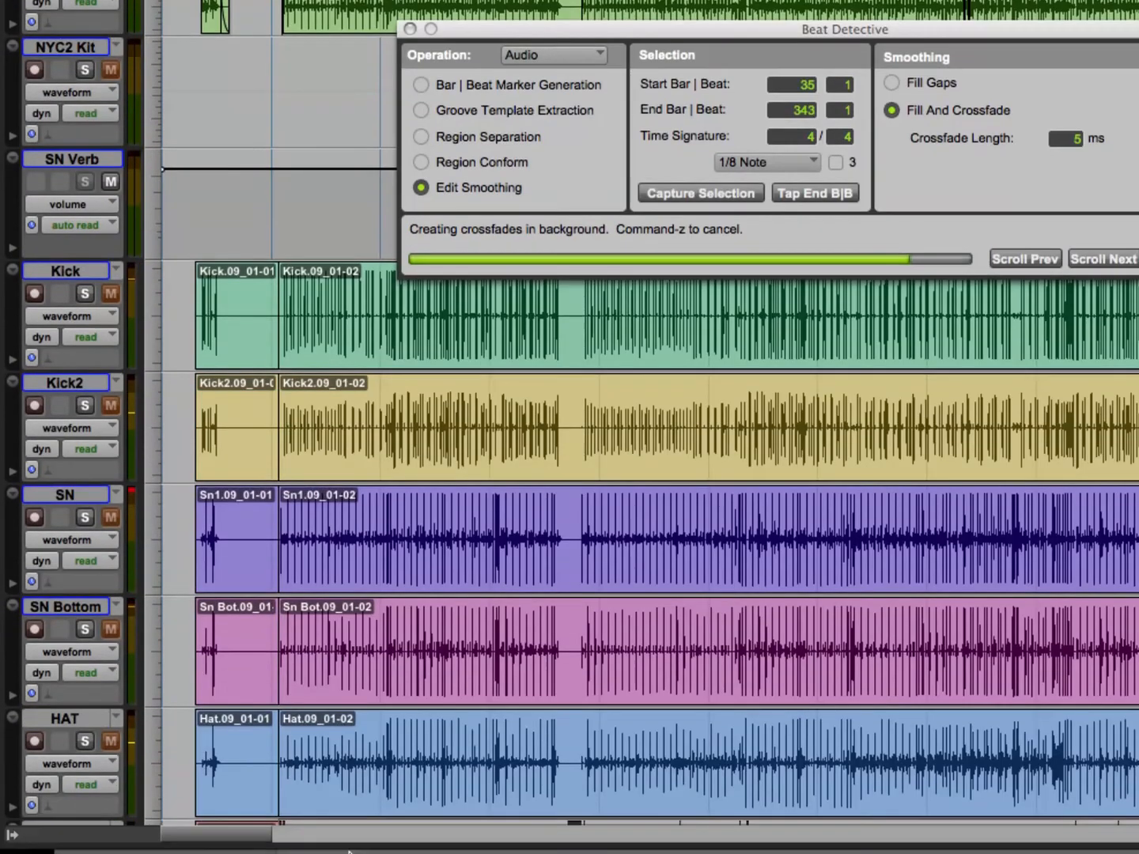
Separate and conform the Kick region from bar 35 to 343 with Standard conform, smoothing the edits with 5 ms Fill And Crossfade
{"action": "scroll", "coordinate": [316, 578], "scroll_direction": "down", "scroll_amount": 10}
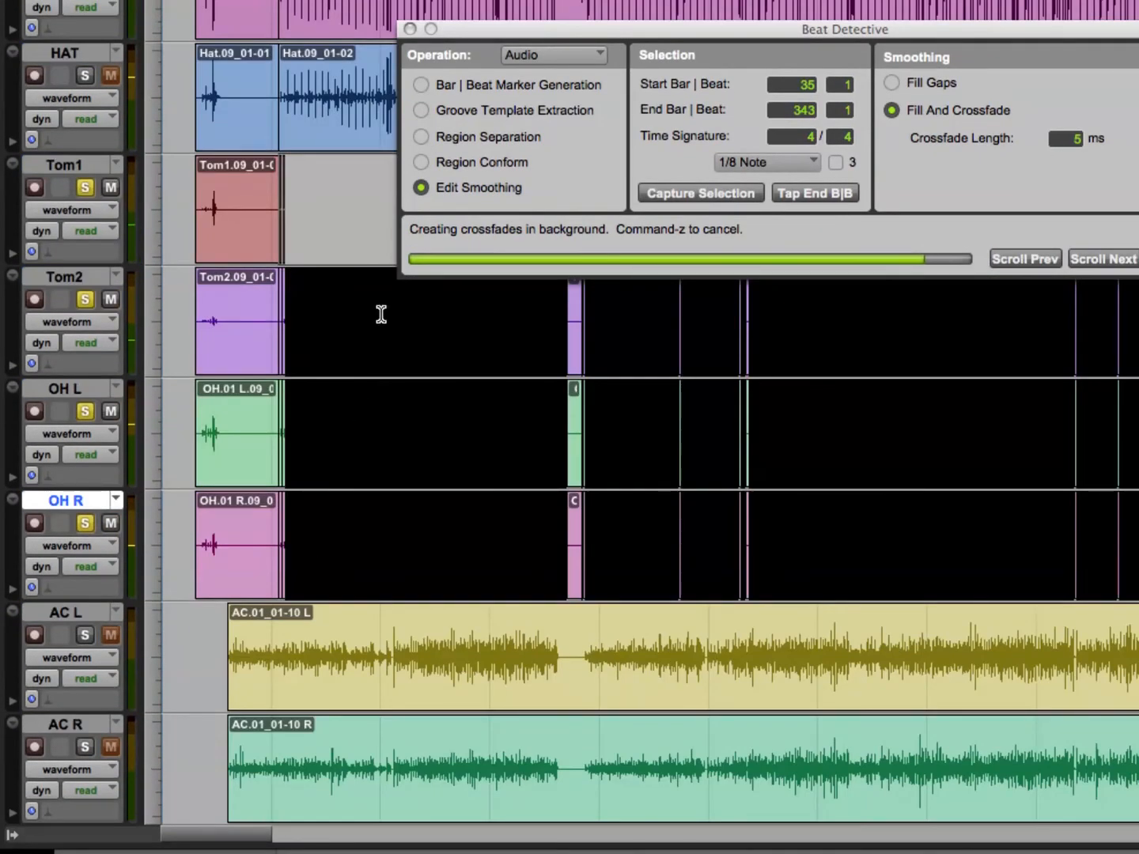
{"action": "scroll", "coordinate": [380, 321], "scroll_direction": "up", "scroll_amount": 3}
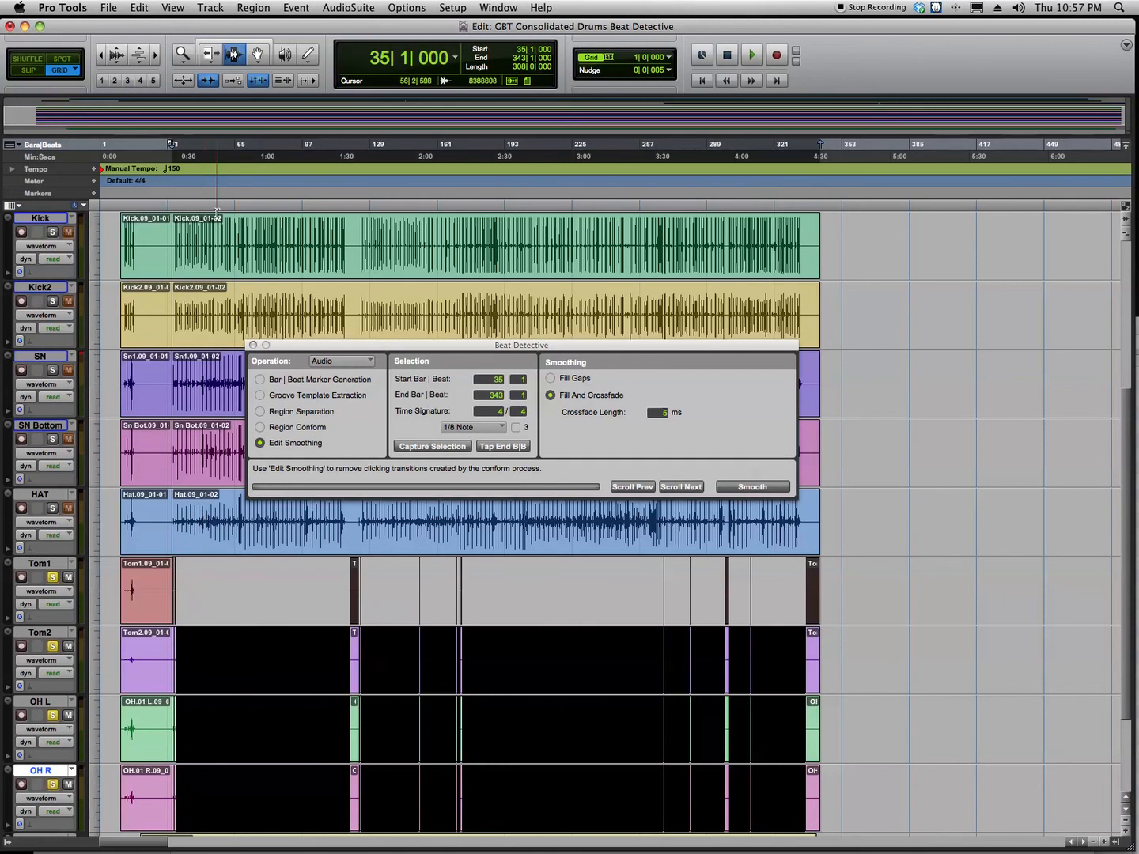
{"action": "left_click", "coordinate": [261, 412]}
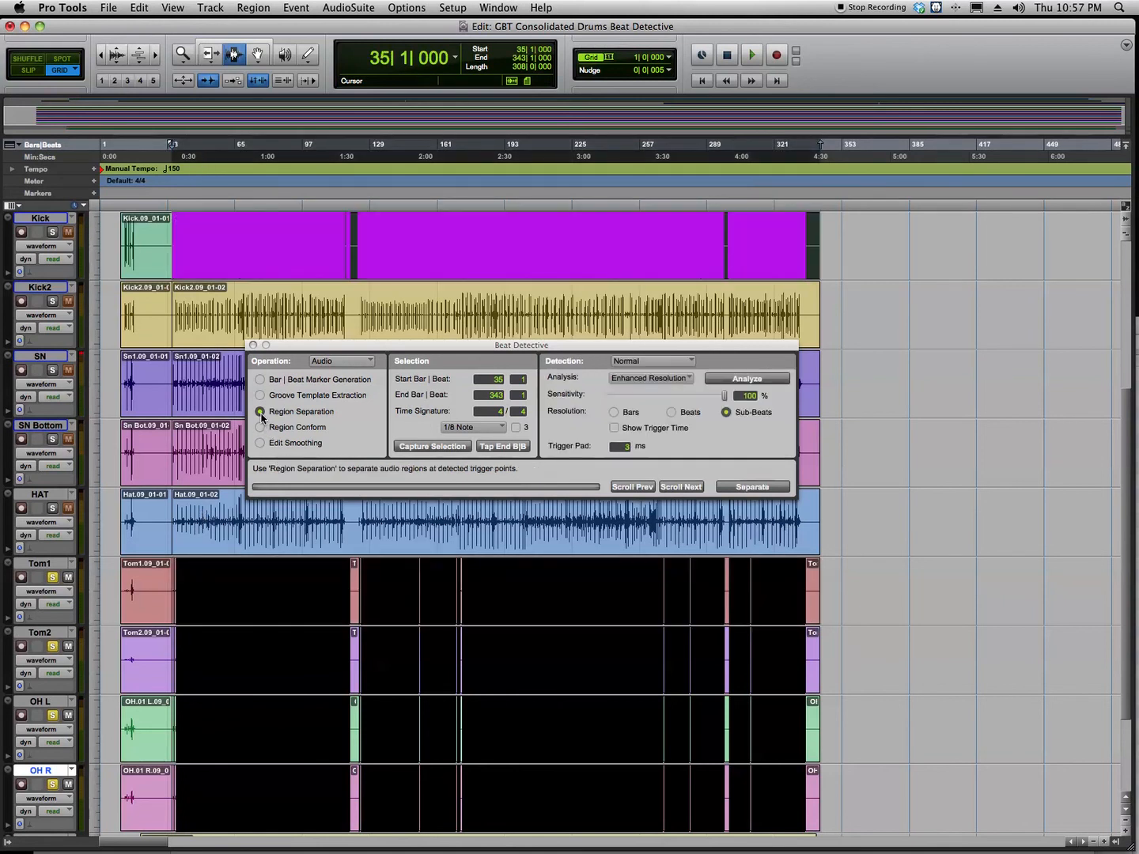
{"action": "left_click", "coordinate": [747, 486]}
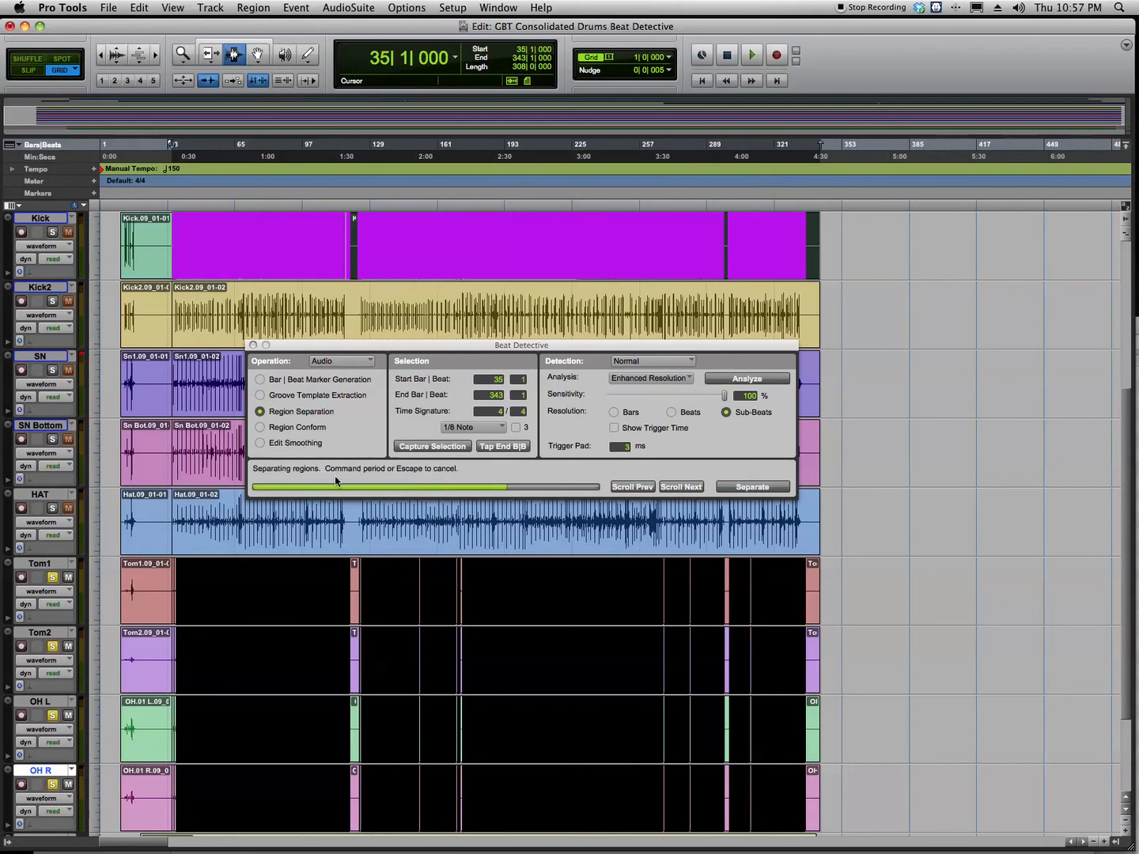
{"action": "left_click", "coordinate": [260, 427]}
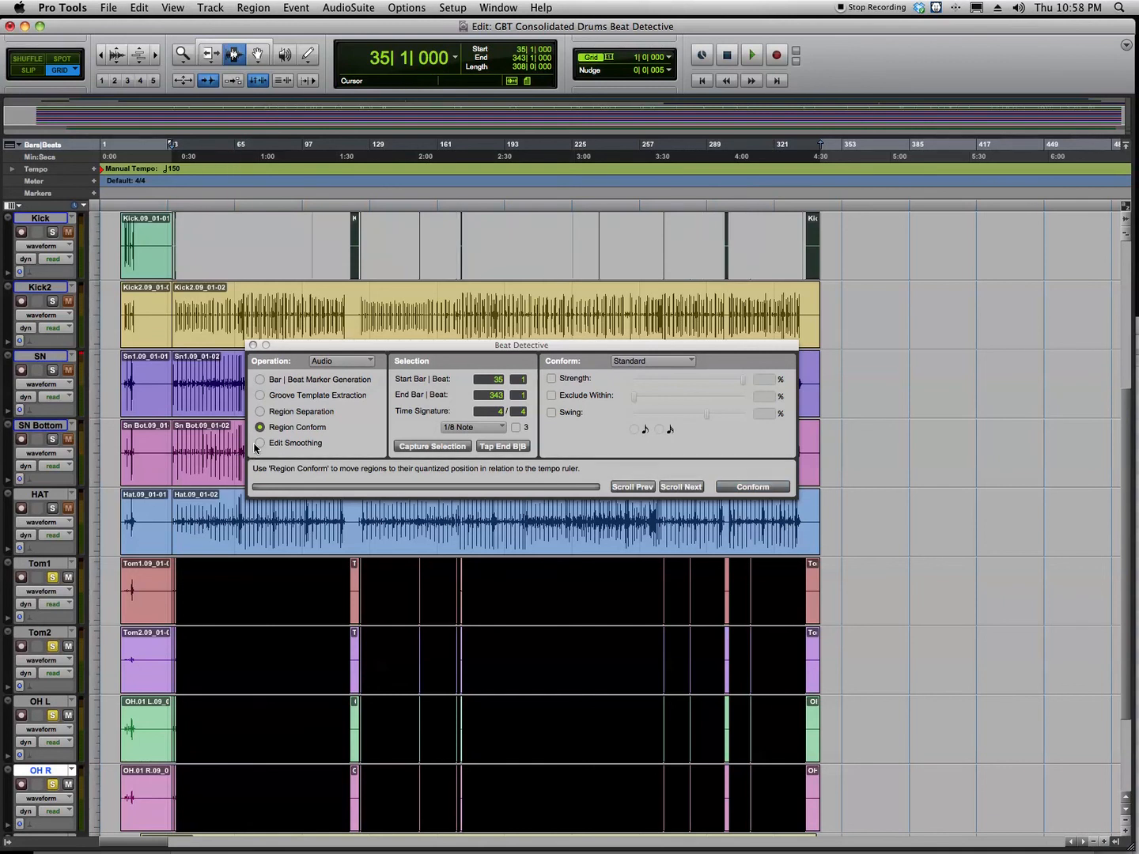
{"action": "left_click", "coordinate": [261, 444]}
{"action": "left_click", "coordinate": [726, 488]}
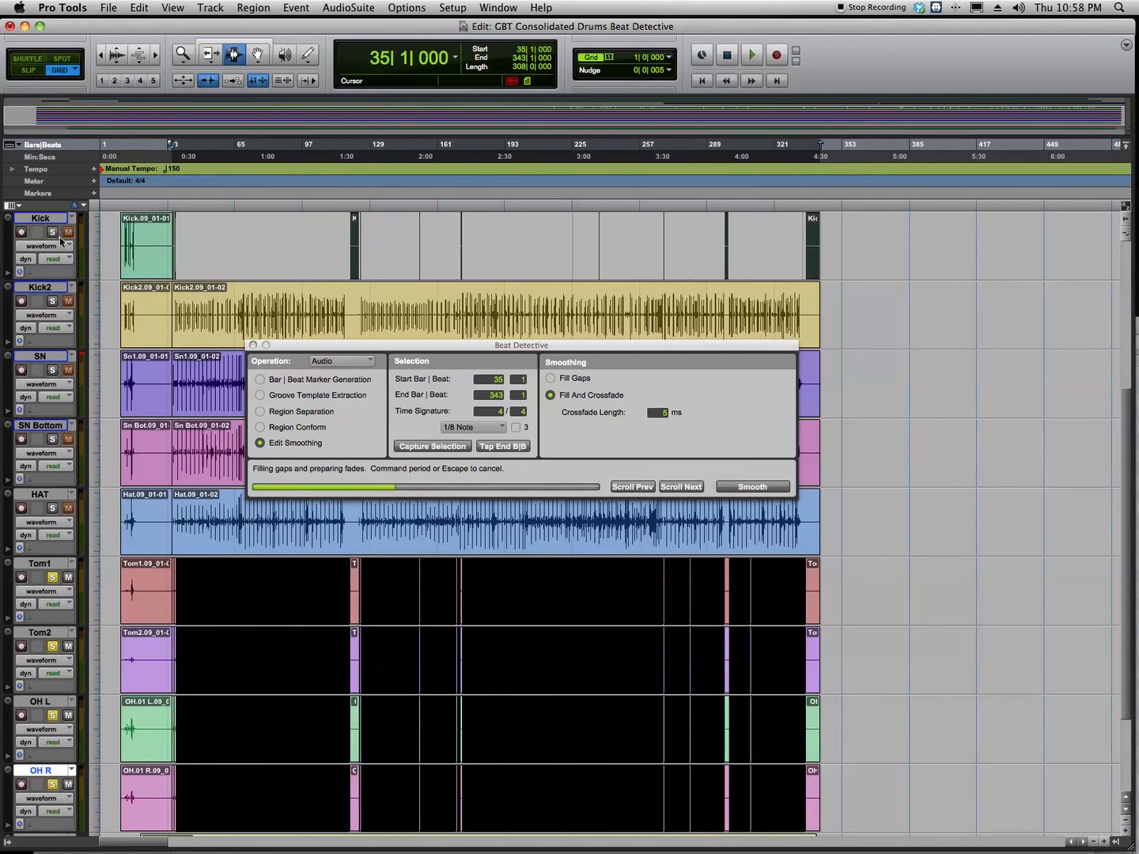